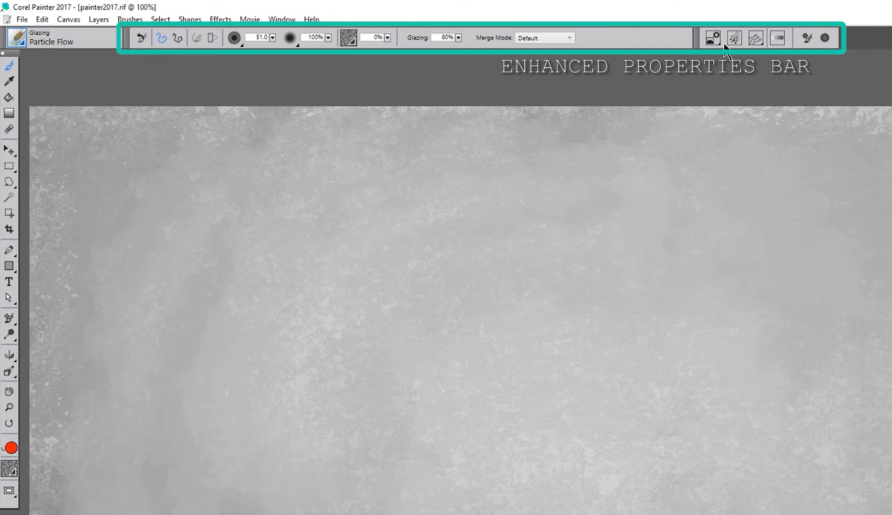
Step: Choose the Flow Fur brush from the Particles category of the Painter 2017 Brushes library
left_click(23, 39)
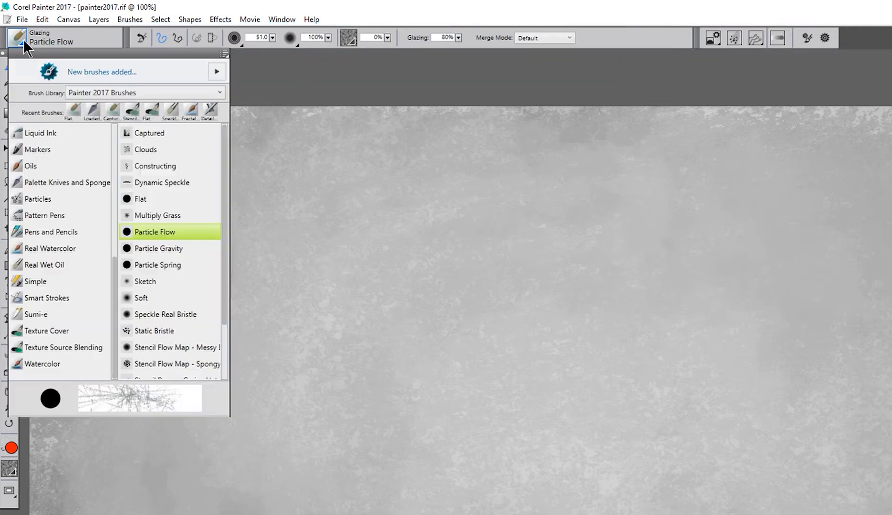
left_click(51, 199)
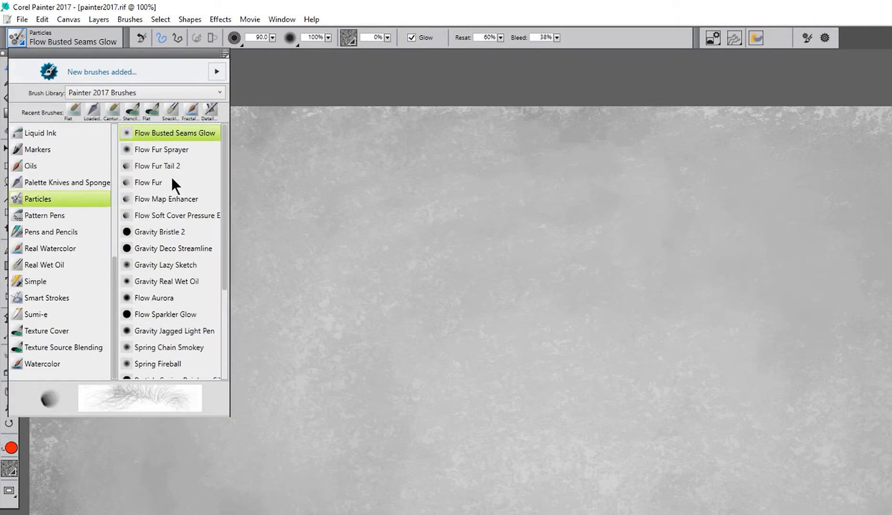
left_click(157, 183)
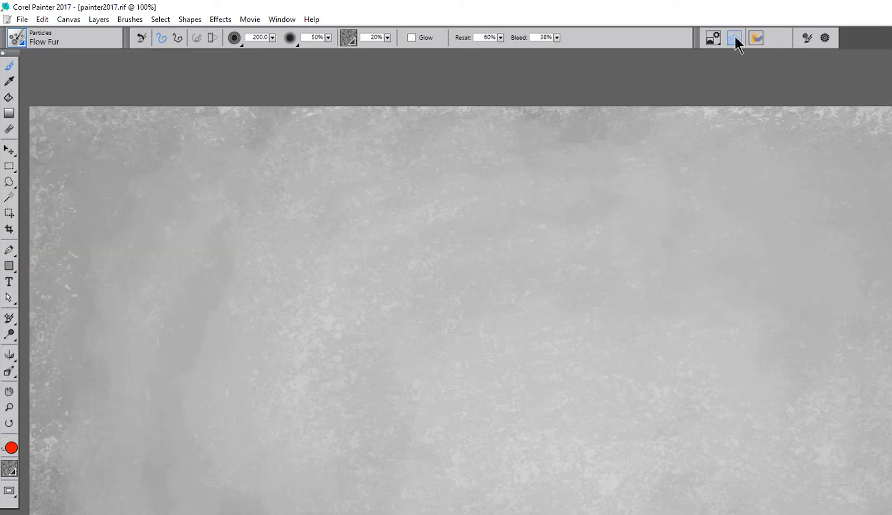
Step: Check the Dab Profile and Flow Particles options, and paint a sweeping red fur stroke over the canvas
left_click(714, 38)
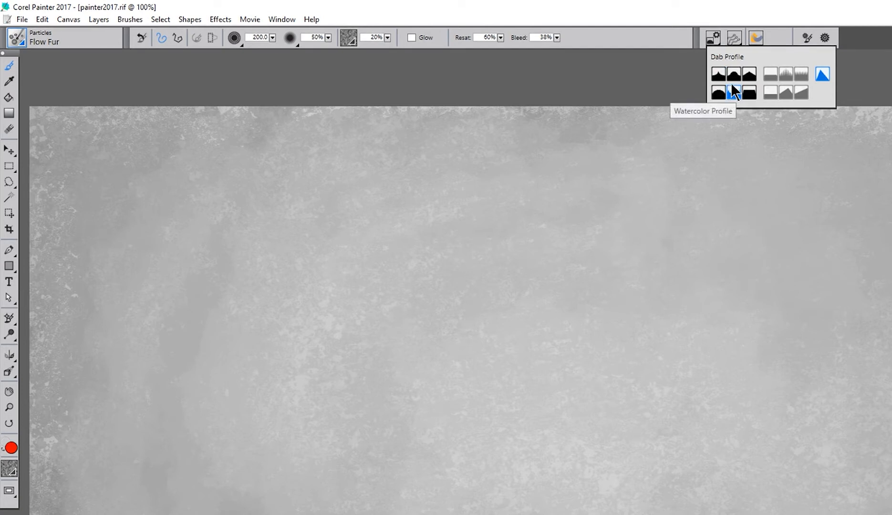
left_click(736, 37)
left_click(734, 37)
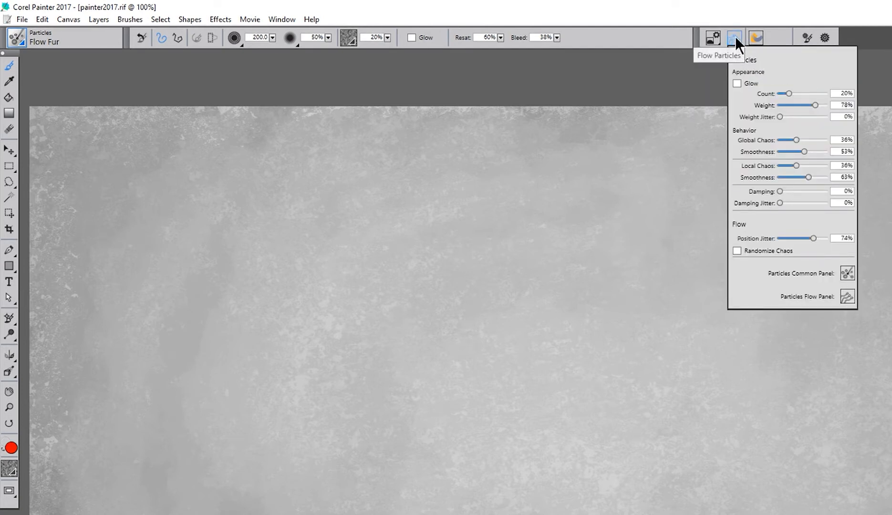
mouse_move(520, 201)
left_mouse_down()
mouse_move(406, 276)
mouse_move(524, 333)
left_mouse_up()
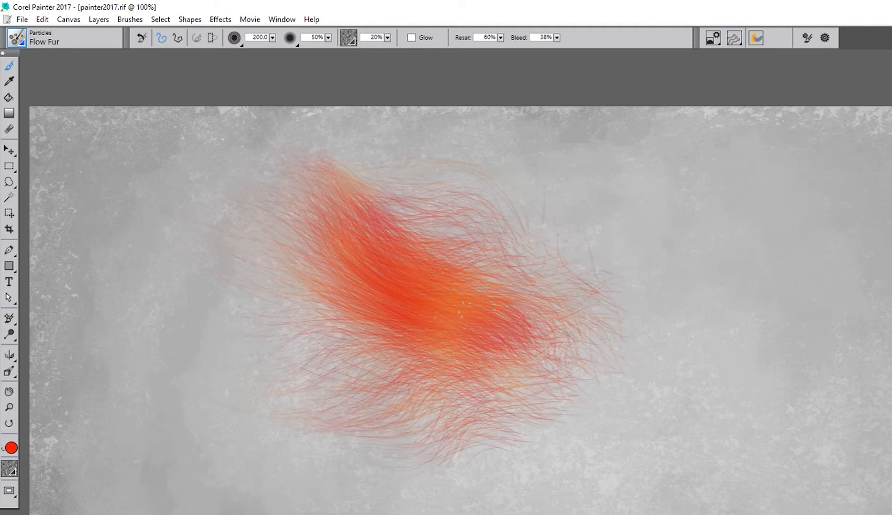
Step: Review the Flow Particles options and display the Advanced Brush Controls and General Brush Controls
left_click(736, 37)
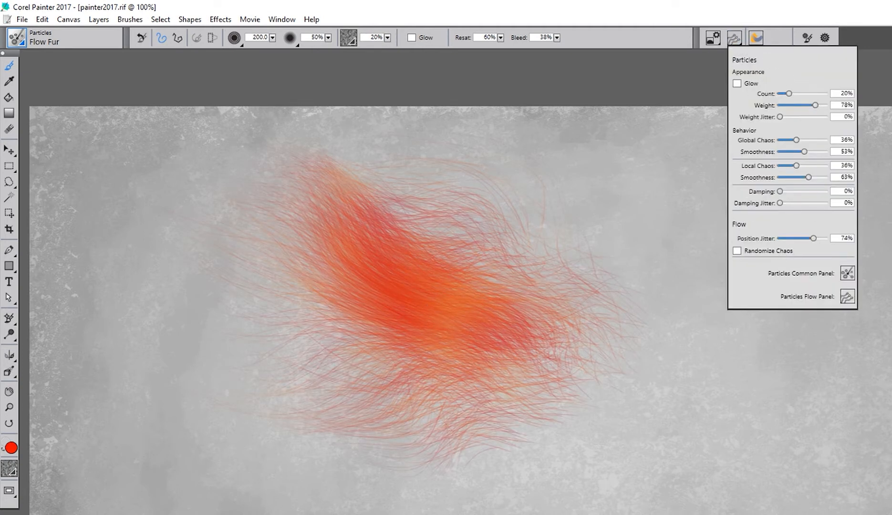
left_click(772, 27)
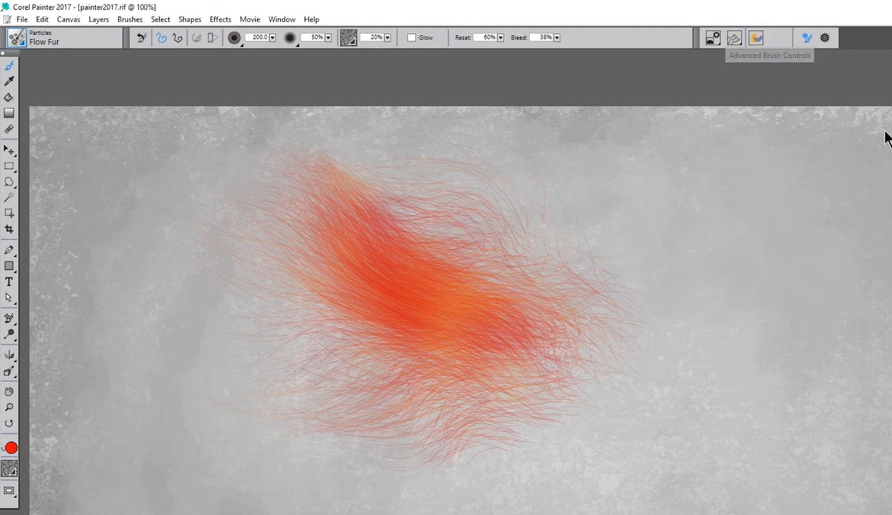
left_click(825, 38)
left_click(826, 38)
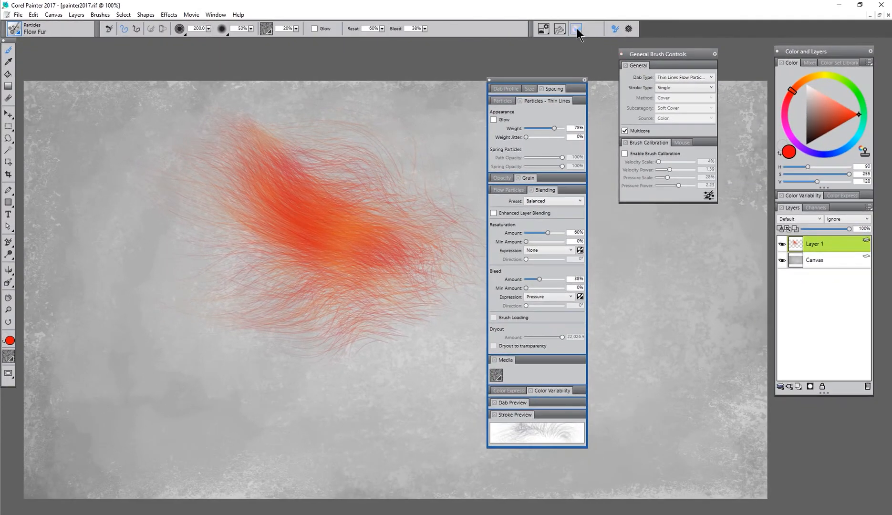
Step: Place the Blending panel below the General Brush Controls, and toggle its visibility off and on
left_click(643, 33)
left_click(561, 30)
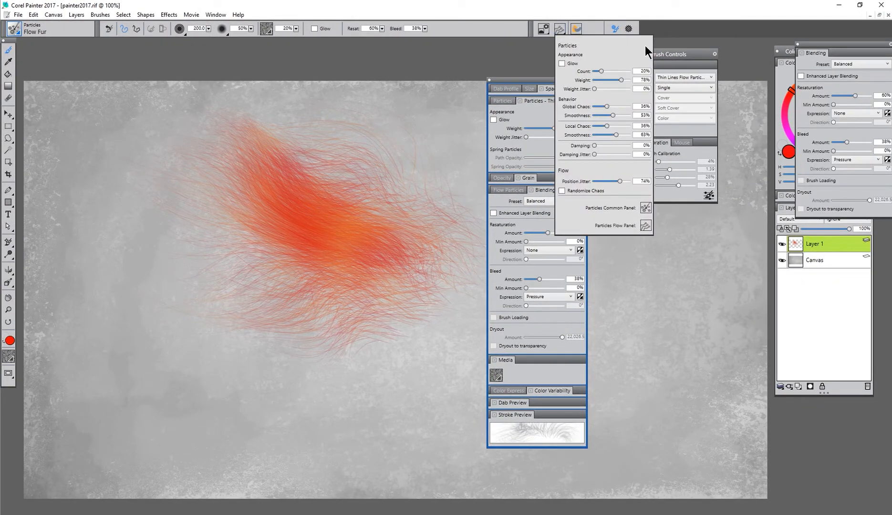
left_click_drag(823, 45, 644, 221)
left_click(576, 30)
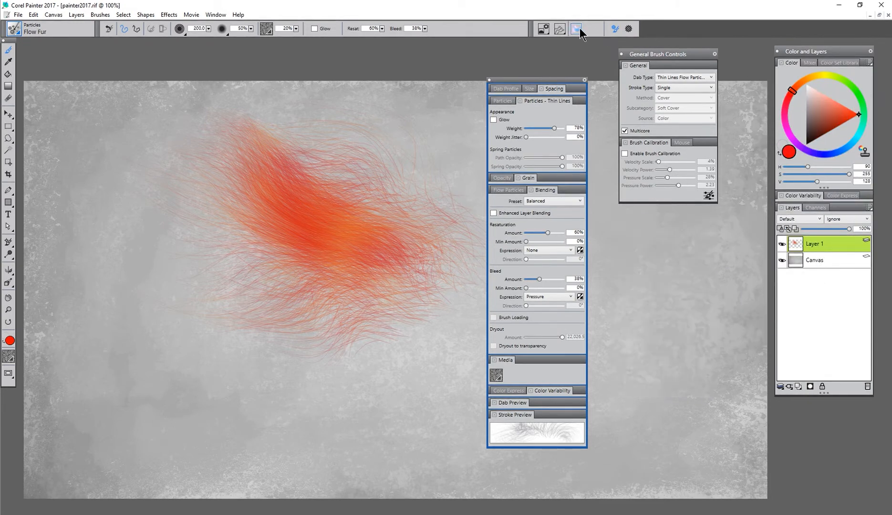
left_click(576, 30)
left_click(577, 30)
left_click(576, 30)
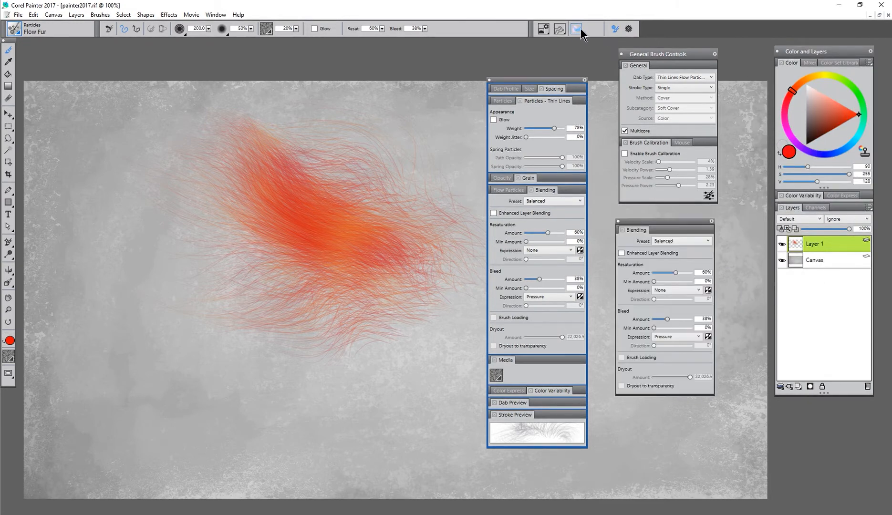
Step: Hide the Advanced Brush Controls, General Brush Controls and Blending panels
left_click(616, 30)
left_click(629, 30)
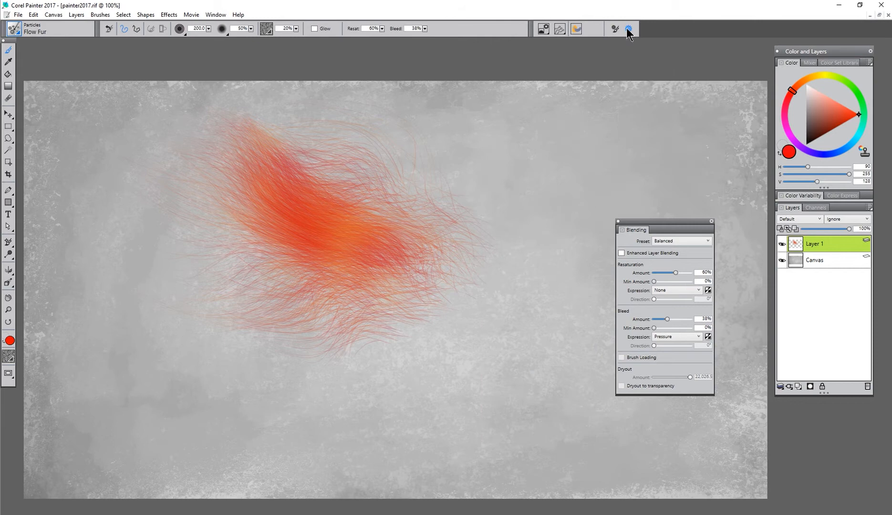
left_click(576, 29)
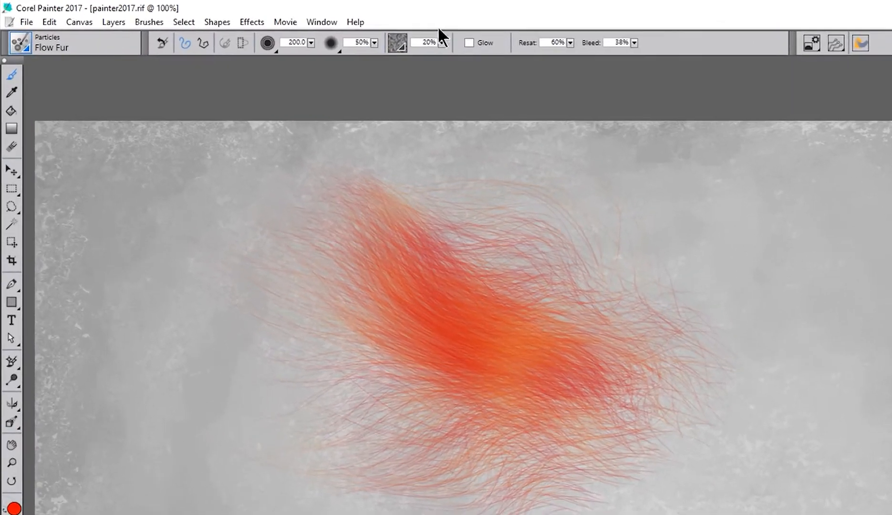
Step: Display the Papers and Paper Libraries panels in a palette beside the toolbox, and close that palette
left_click(396, 44)
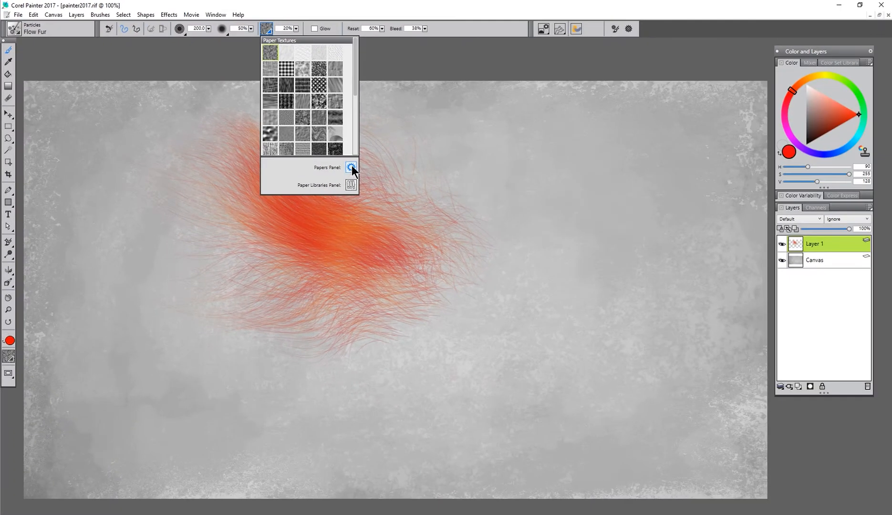
left_click(524, 249)
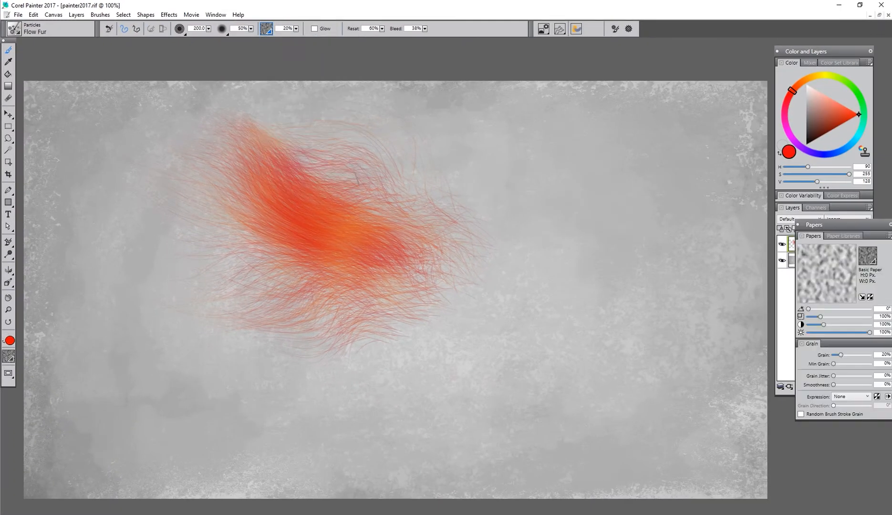
left_click_drag(840, 226, 332, 99)
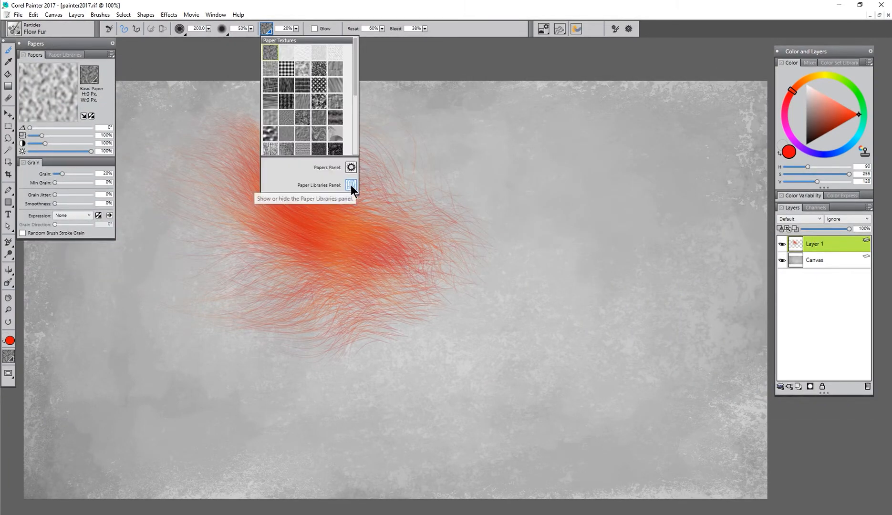
left_click(350, 194)
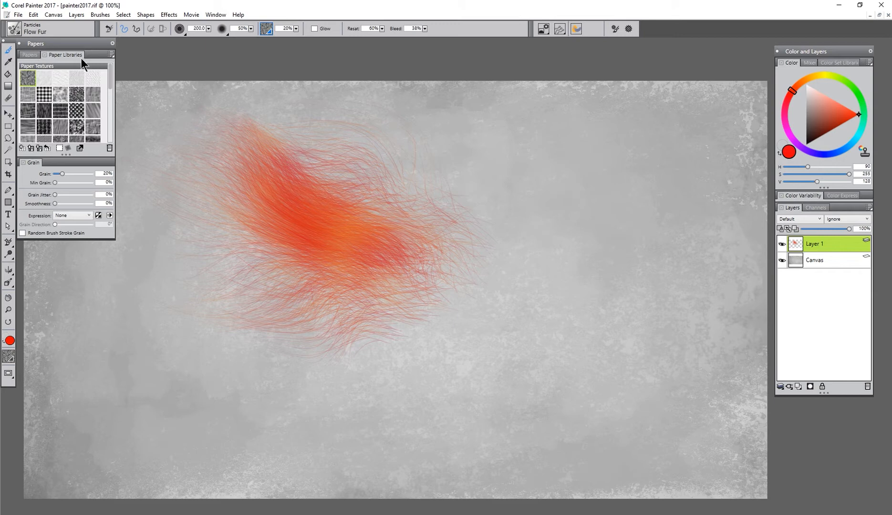
left_click(20, 44)
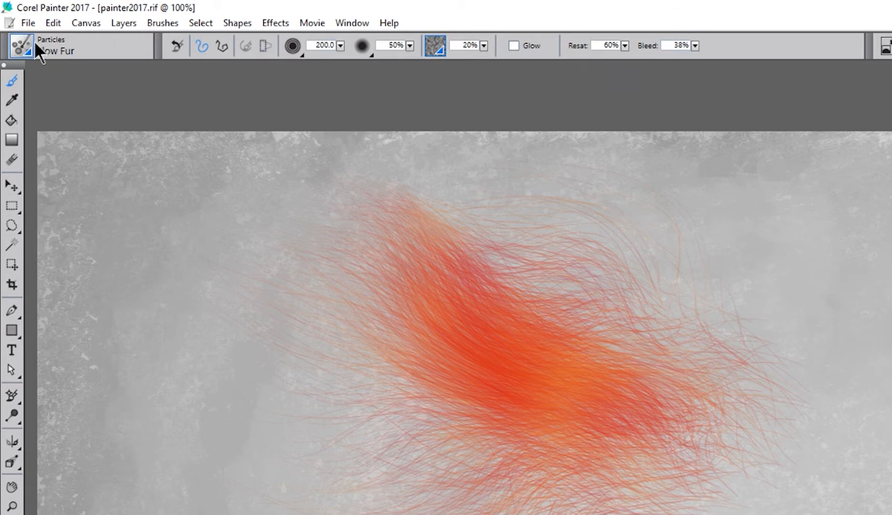
Step: Choose the Fractal Wash Fringe brush from the Real Watercolor category
left_click(22, 47)
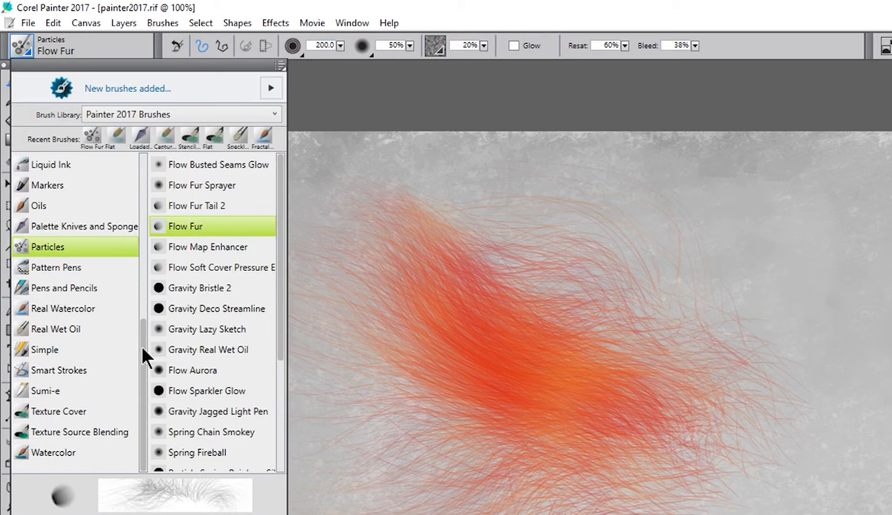
left_click(66, 310)
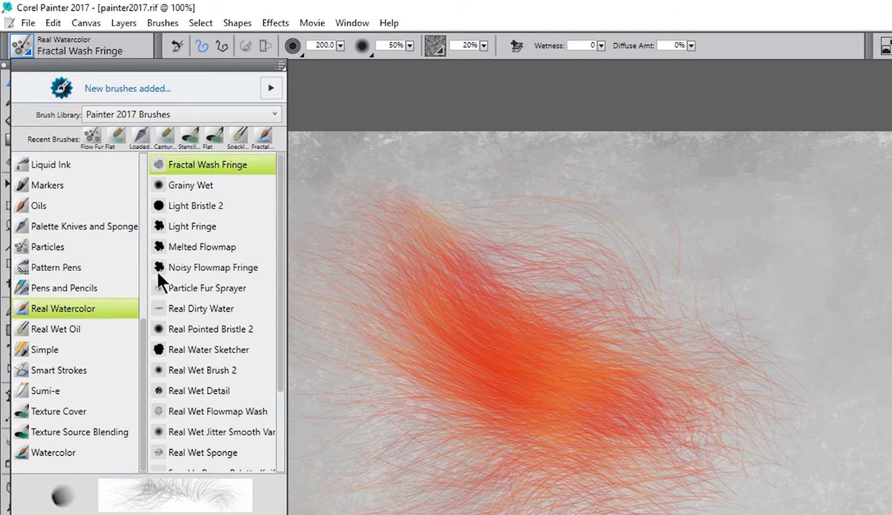
left_click(210, 165)
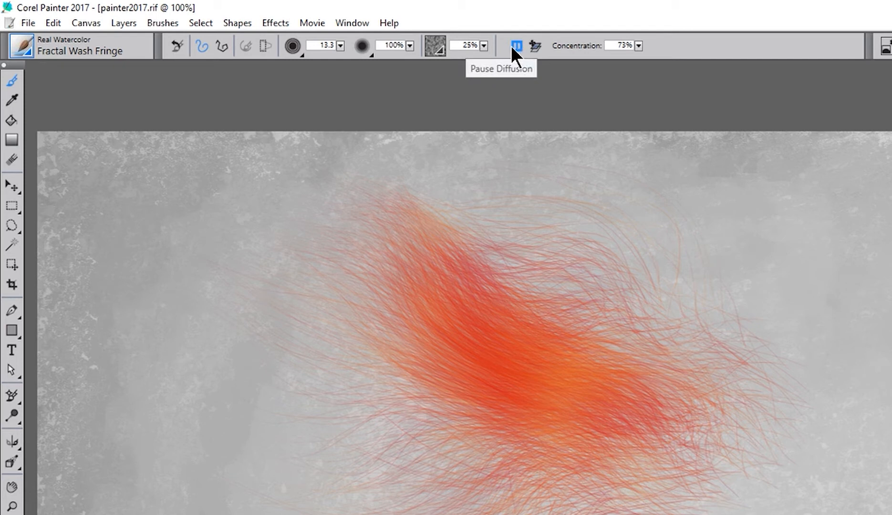
Step: Check the paper texture choices and the dab options for the Fractal Wash Fringe brush
left_click(436, 45)
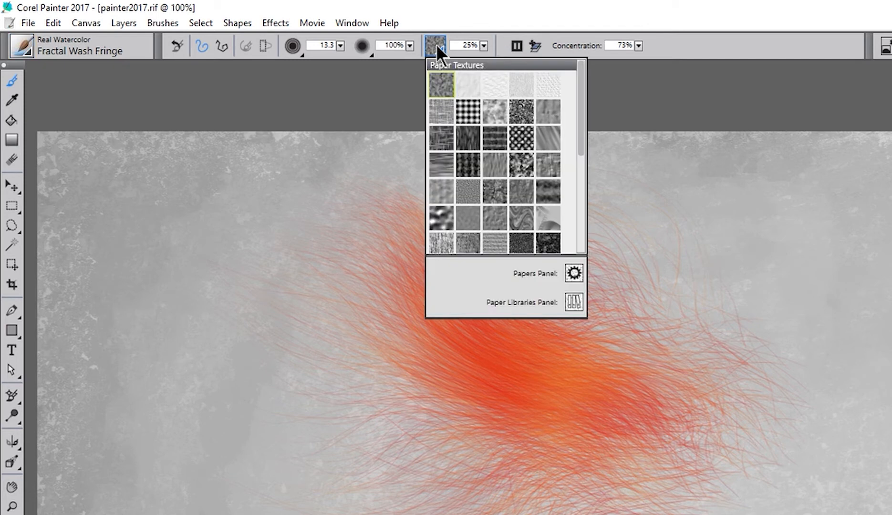
left_click(440, 42)
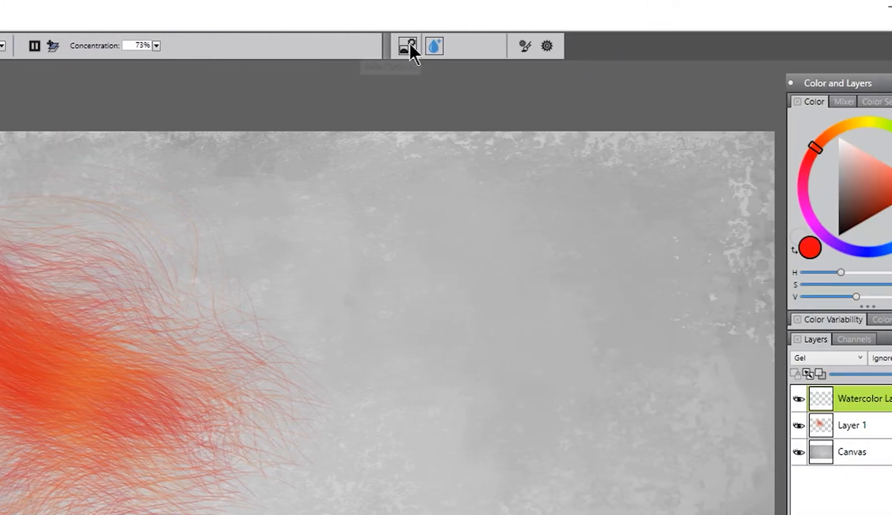
left_click(409, 45)
Step: Display the Real Watercolor settings panel, shift it beside the Color and Layers palette, and hide it again
left_click(436, 46)
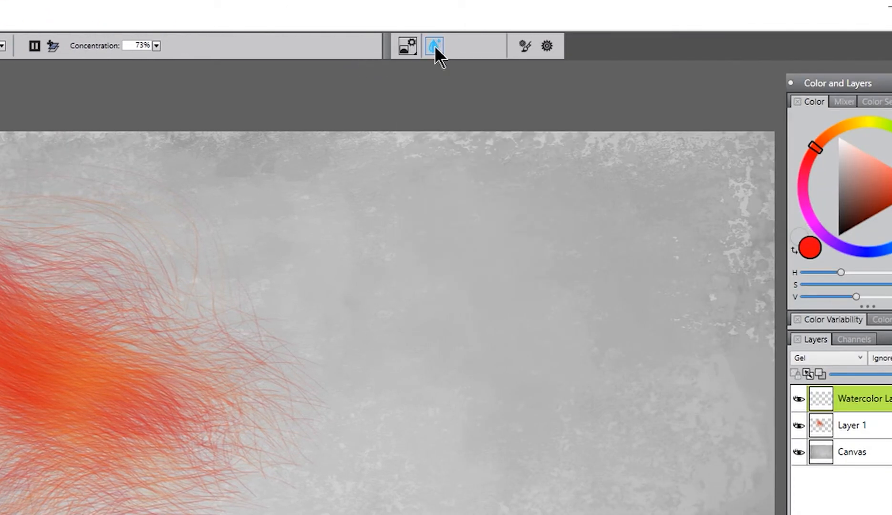
left_click_drag(713, 72, 663, 73)
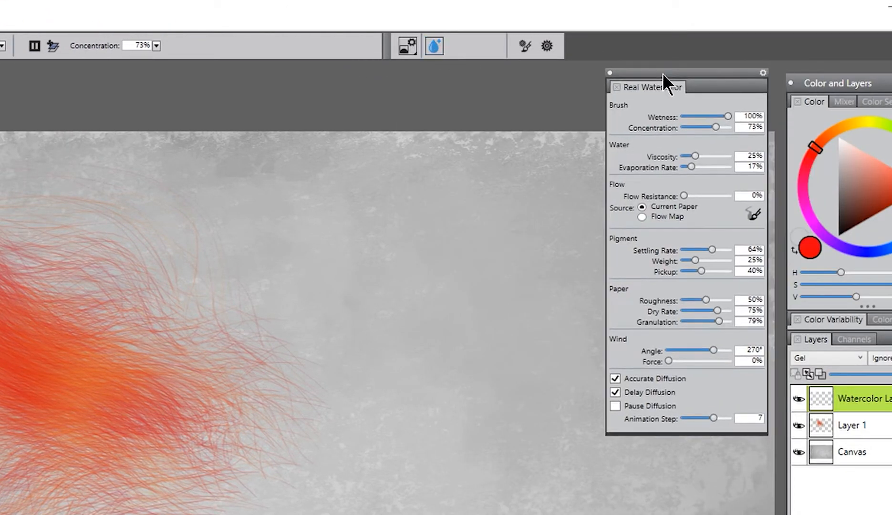
left_click(435, 46)
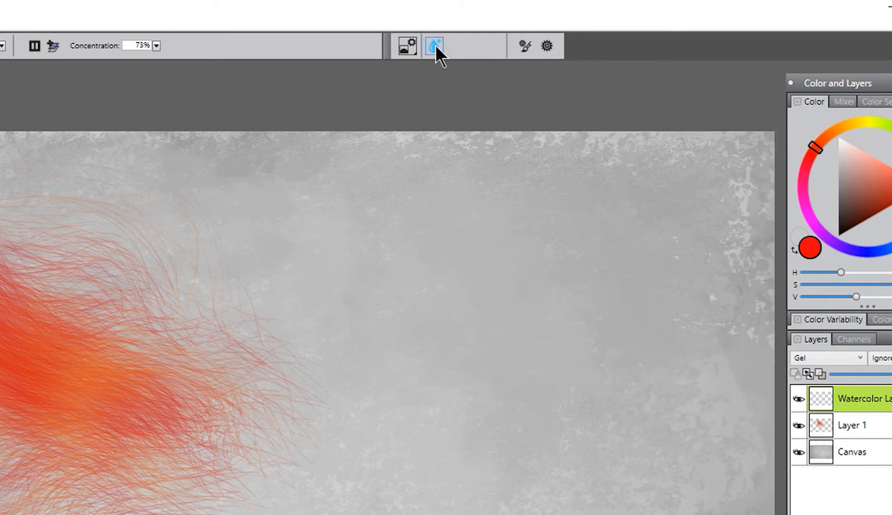
left_click(436, 45)
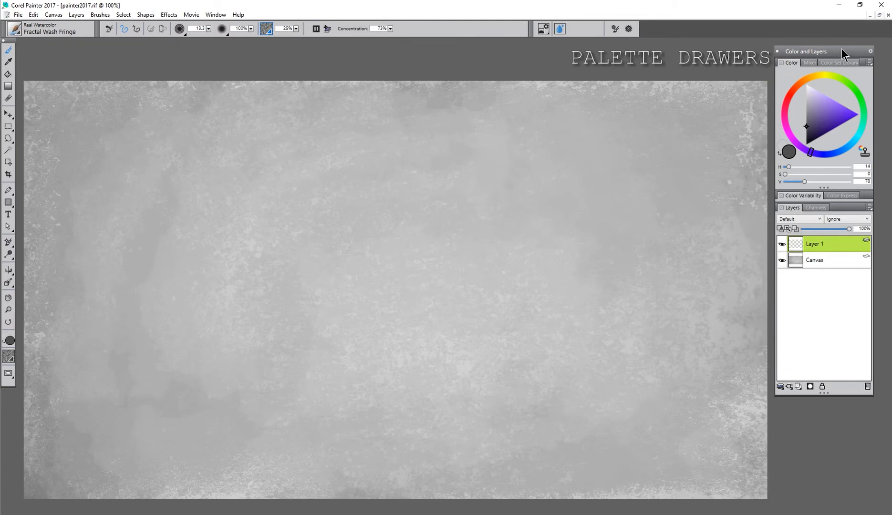
Step: Reposition the Color and Layers palette drawer slightly, and collapse and re-expand it
left_click_drag(850, 54, 736, 45)
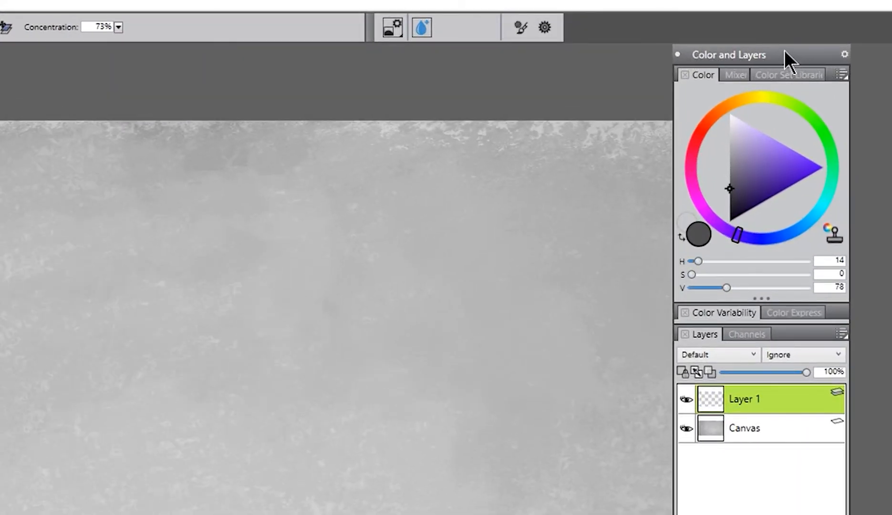
left_click(781, 55)
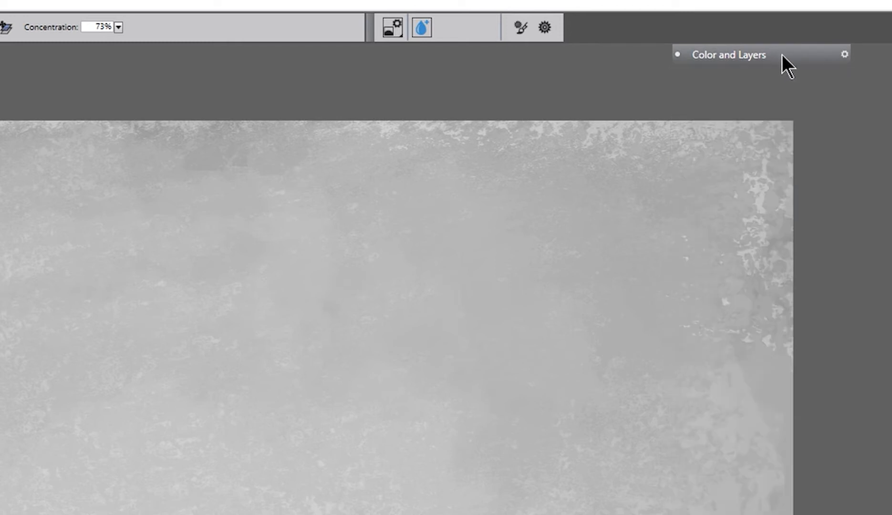
left_click(782, 55)
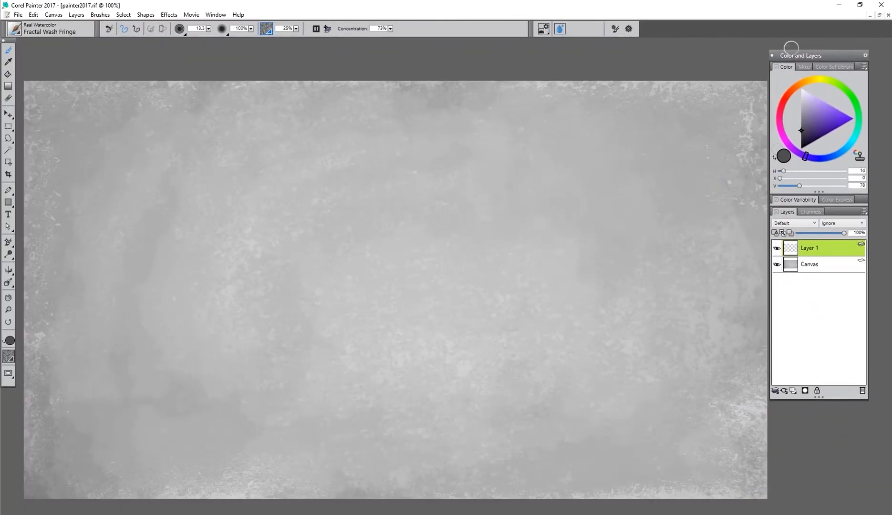
Step: Show the Papers palette drawer
left_click(216, 14)
mouse_move(195, 91)
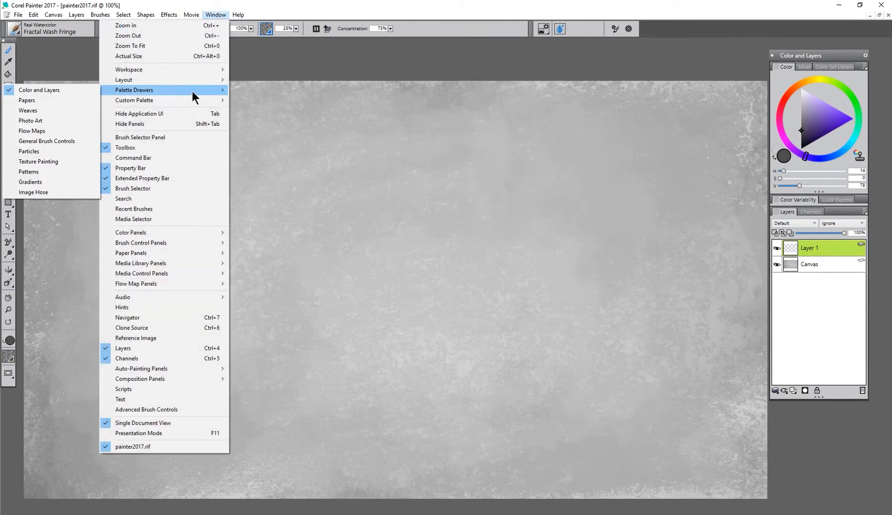
left_click(67, 101)
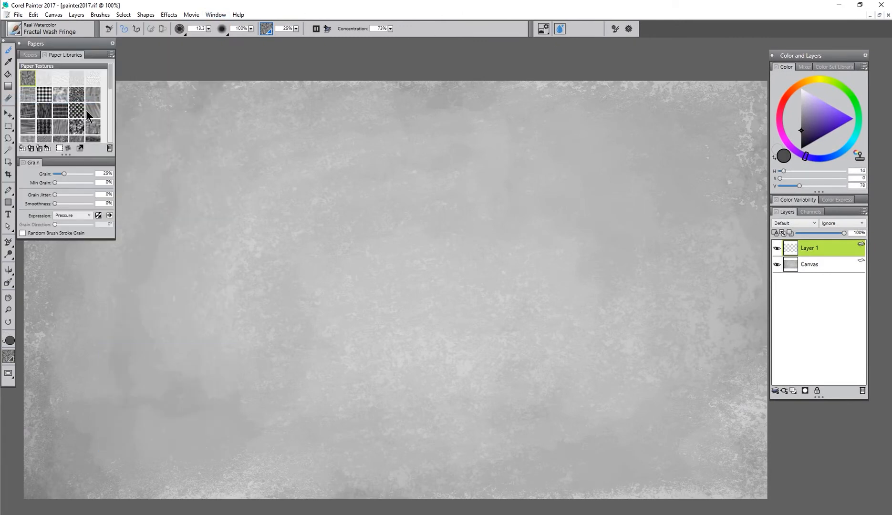
Step: Move the Papers drawer slightly down, and collapse both it and the Color and Layers drawer
left_click_drag(81, 42, 65, 53)
double_click(65, 53)
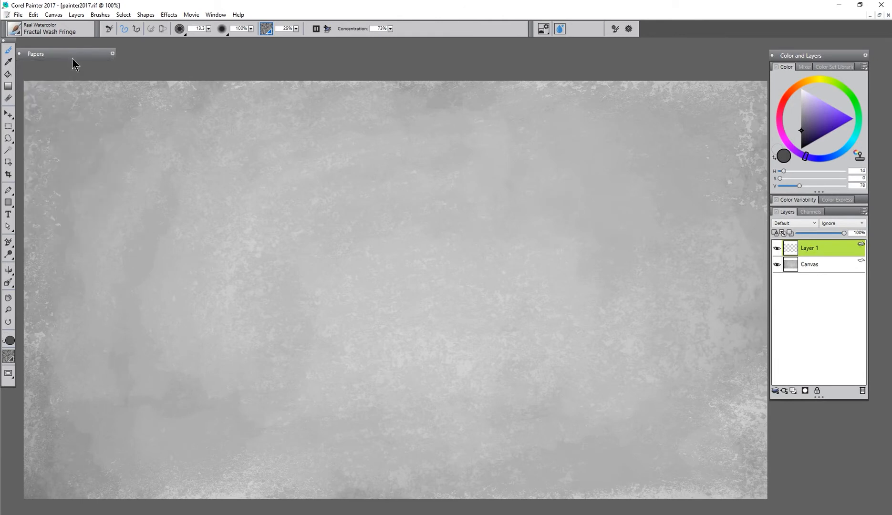
double_click(805, 56)
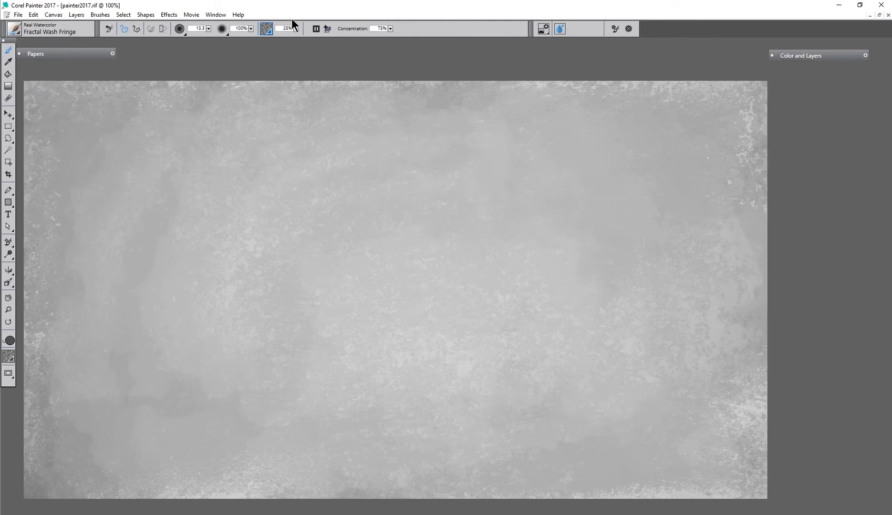
Step: Show the Particles palette drawer, place it beside the Color and Layers drawer, and collapse and re-expand it
left_click(219, 16)
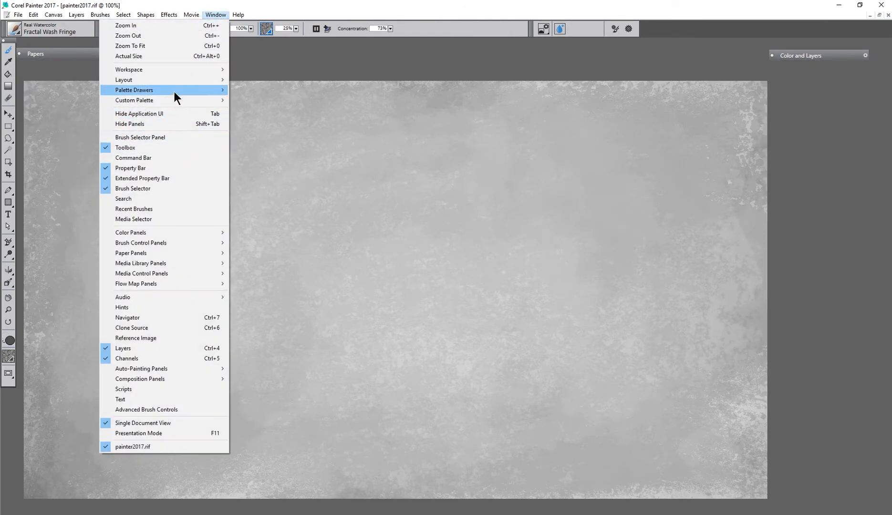
mouse_move(174, 90)
left_click(36, 151)
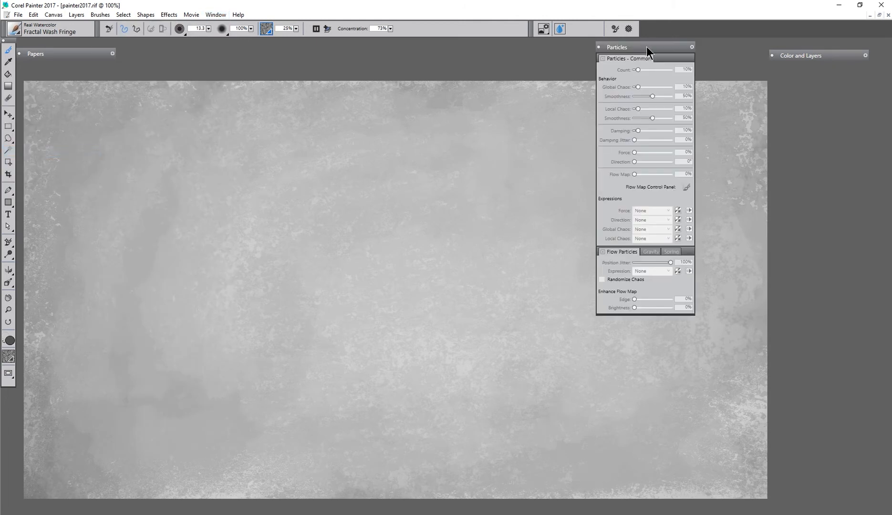
left_click_drag(646, 46, 703, 51)
double_click(721, 53)
double_click(701, 54)
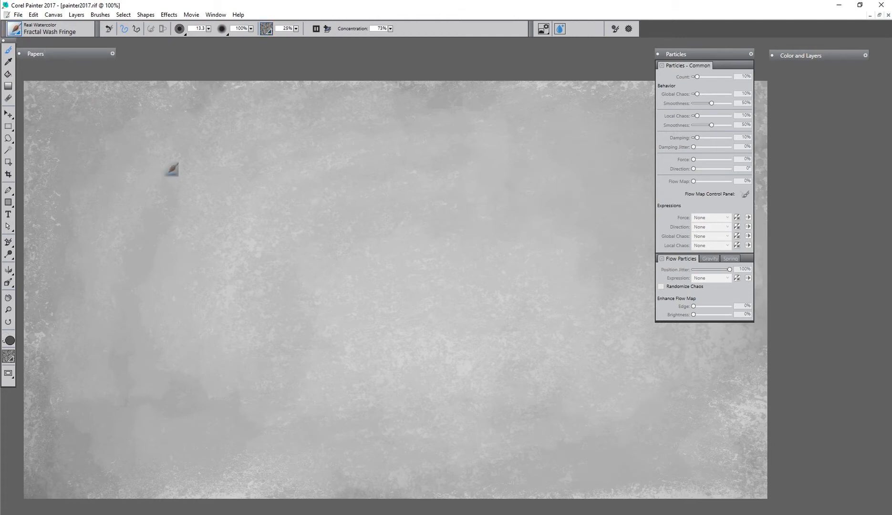
Step: Create a custom palette containing the Fractal Wash Fringe brush and attach the Real Watercolor settings panel beneath it
mouse_move(171, 169)
left_mouse_down()
mouse_move(253, 186)
mouse_move(290, 245)
left_mouse_up()
left_click(216, 15)
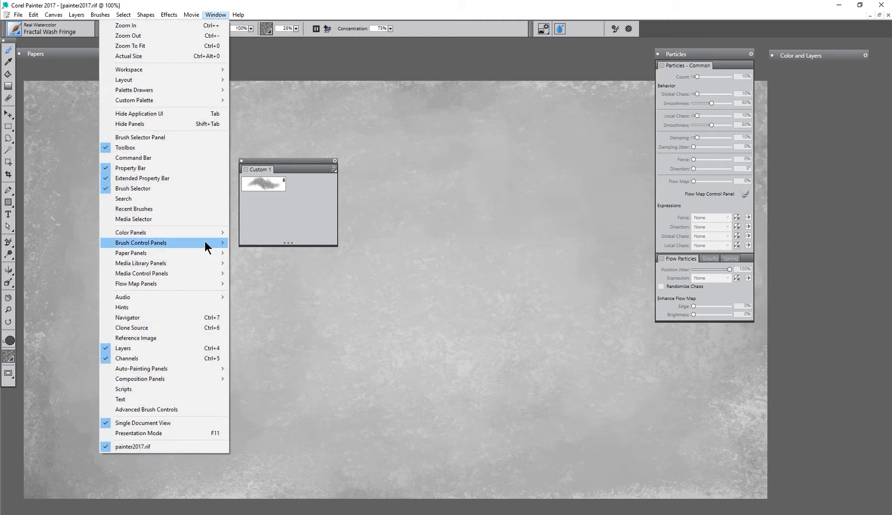
mouse_move(206, 242)
left_click(284, 346)
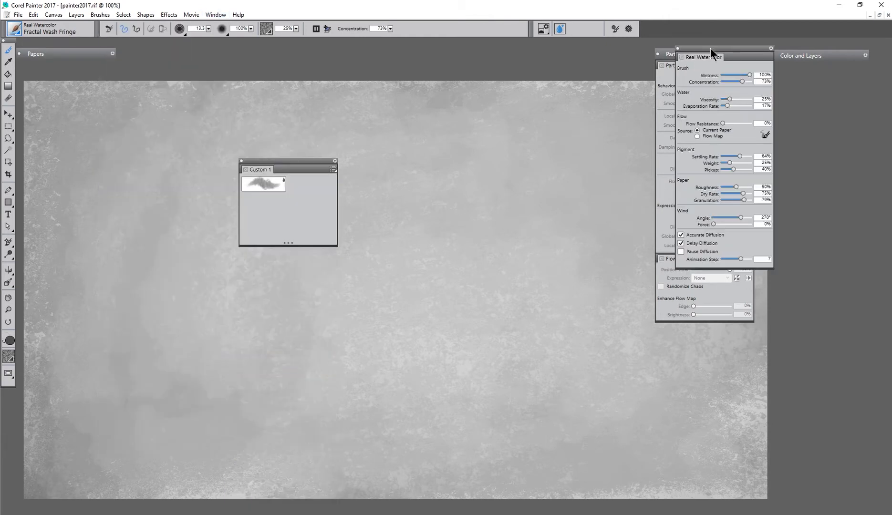
left_click_drag(711, 47, 271, 244)
Step: Add the Particle Fur Sprayer brush to the custom palette and shorten the palette to fit its brushes
left_click(29, 31)
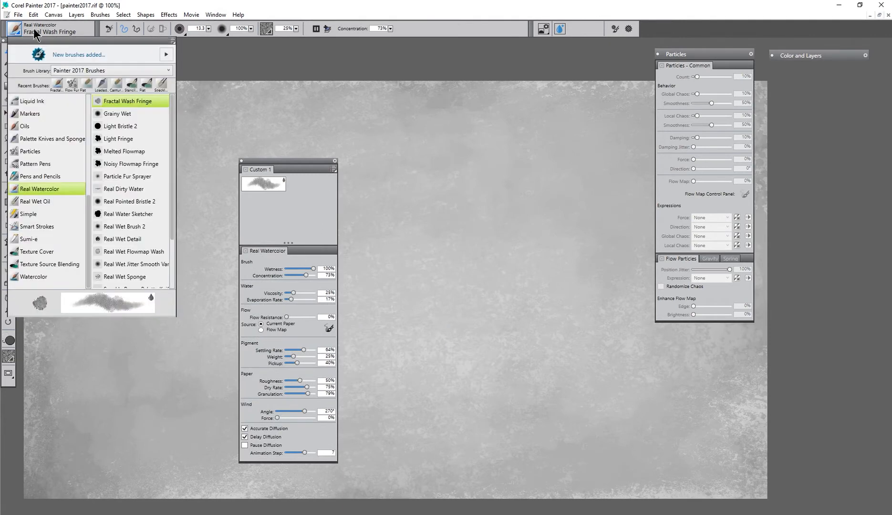
left_click(119, 175)
left_click_drag(31, 29, 296, 186)
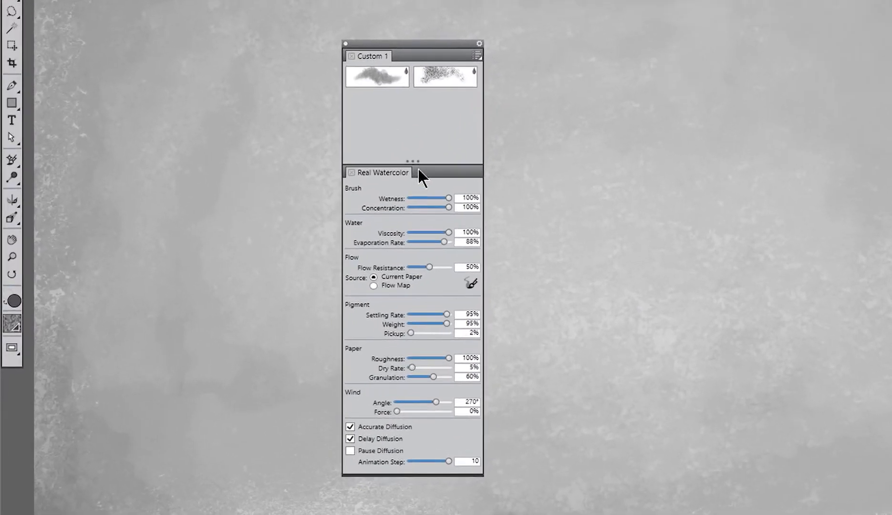
left_click_drag(413, 161, 418, 100)
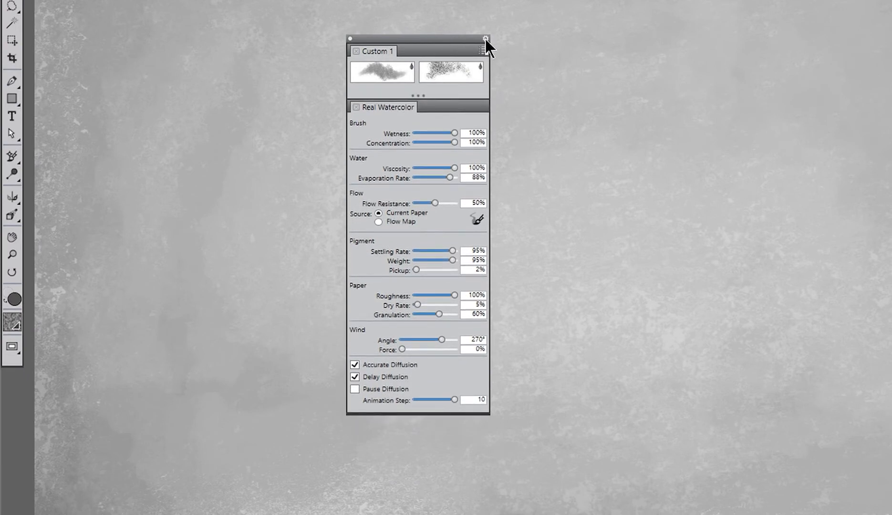
Step: Turn the combined custom brush and Real Watercolor palette into a palette drawer and rename it Watercolor
left_click(485, 38)
left_click(439, 47)
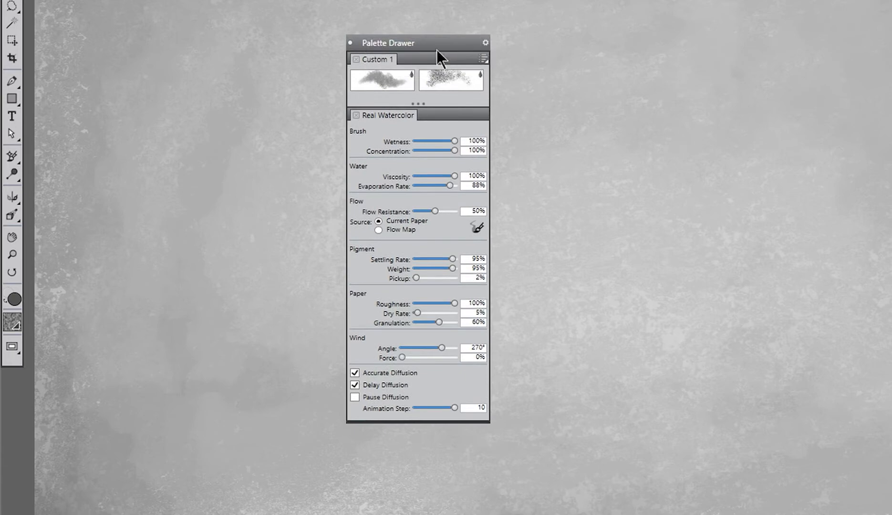
left_click(485, 42)
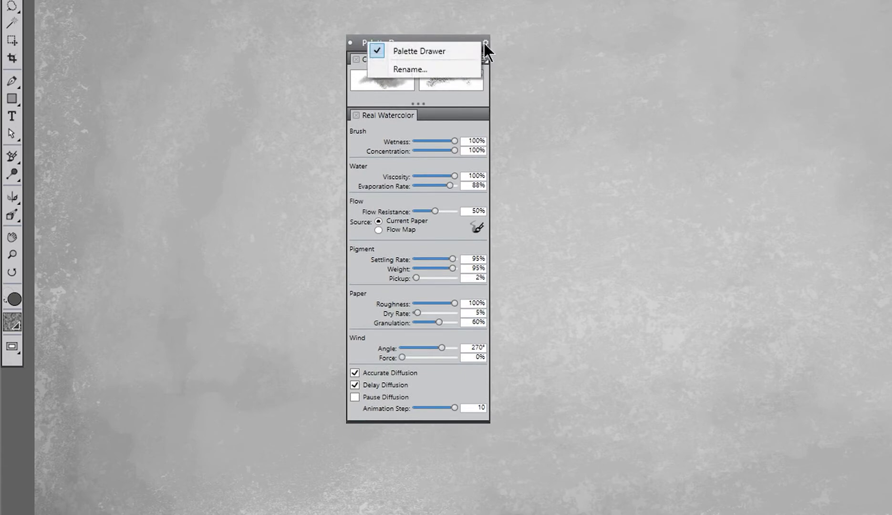
left_click(433, 66)
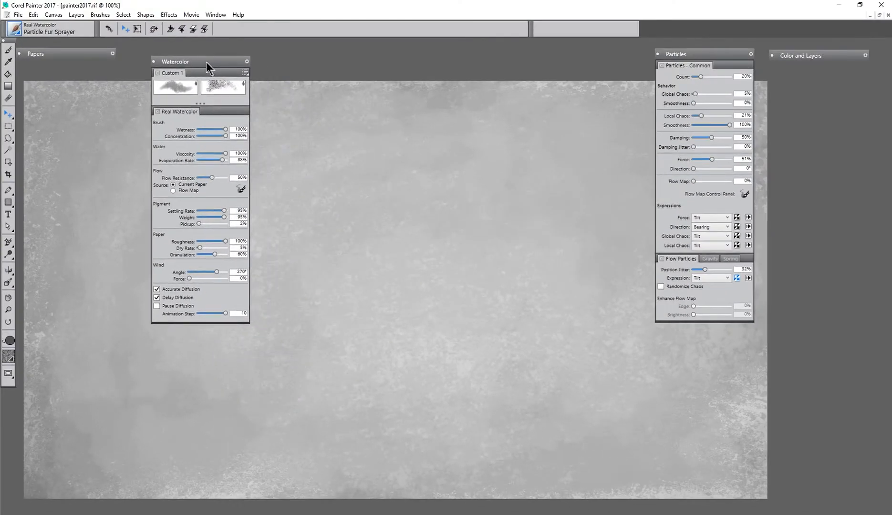
Step: Place the Watercolor drawer beside the Papers drawer, collapse it, and put the Particles drawer away
left_click_drag(182, 54, 169, 52)
left_click(169, 52)
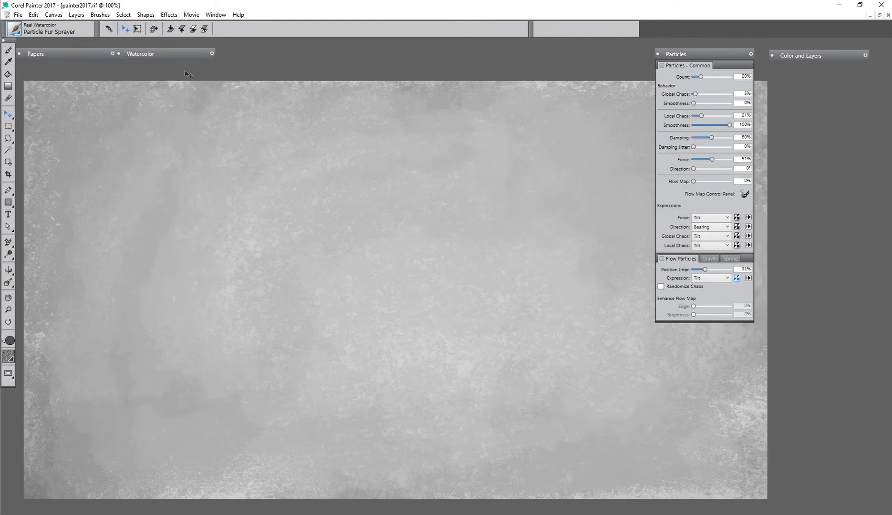
left_click(718, 54)
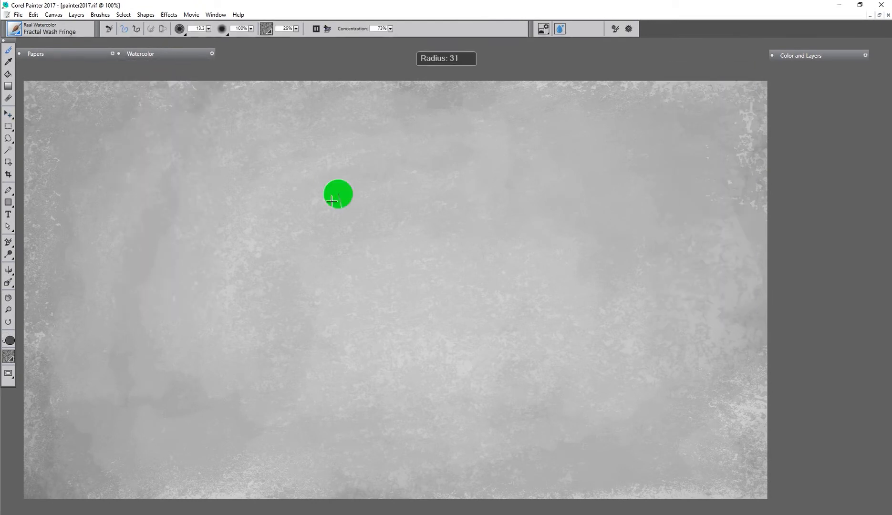
Step: Paint a scribble with Fractal Wash Fringe and another with the Particle Fur Sprayer picked from the Watercolor drawer, collapsing the drawer between them
mouse_move(269, 196)
left_mouse_down()
mouse_move(168, 306)
mouse_move(226, 351)
mouse_move(391, 285)
mouse_move(679, 276)
mouse_move(599, 155)
mouse_move(556, 161)
mouse_move(505, 339)
mouse_move(621, 396)
left_mouse_up()
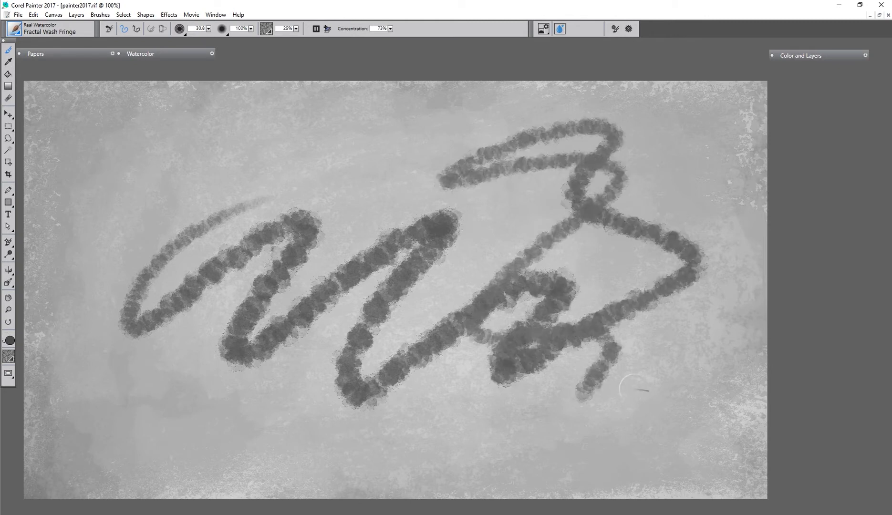
left_click(173, 54)
left_click(184, 78)
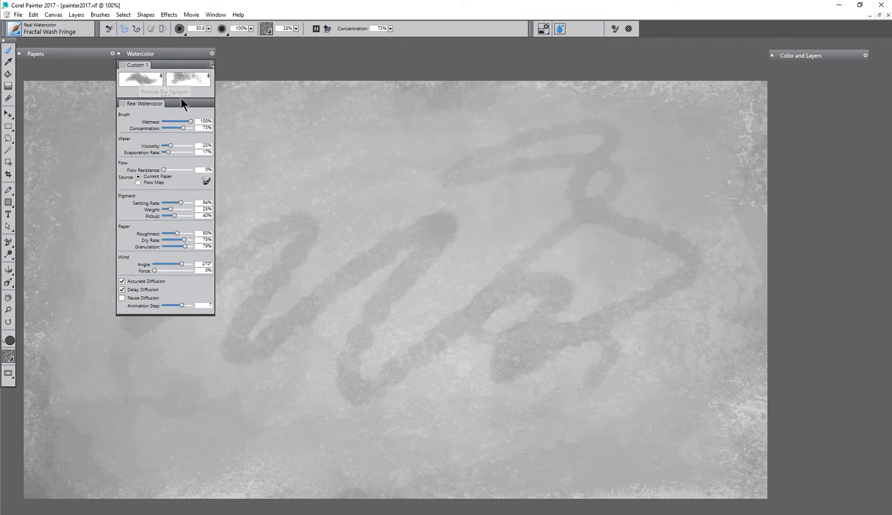
left_click(170, 53)
mouse_move(234, 180)
left_mouse_down()
mouse_move(373, 172)
mouse_move(509, 317)
mouse_move(592, 359)
left_mouse_up()
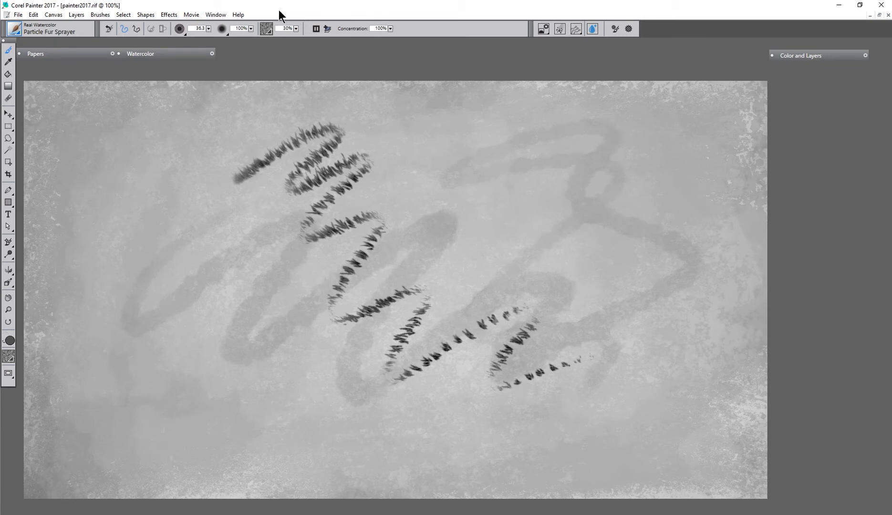
Step: Shift the collapsed Watercolor drawer slightly away from the Papers drawer
left_click_drag(169, 54, 189, 55)
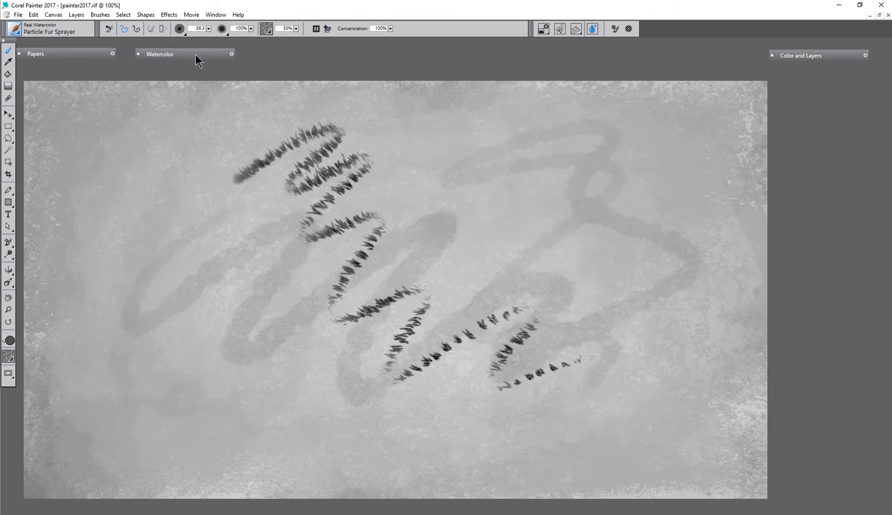
left_click(216, 14)
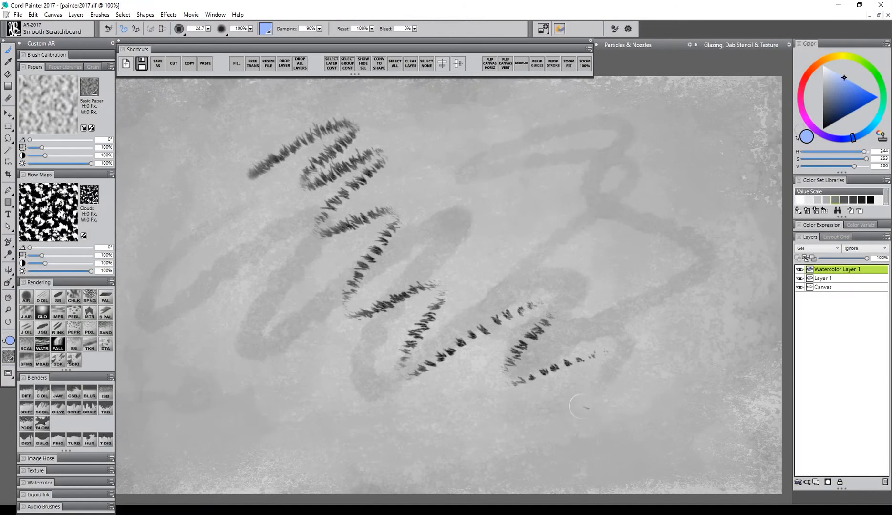
Step: Collapse the Custom AR drawer and Shortcuts palette, and expand the Particles & Nozzles and Glazing, Dab Stencil & Texture drawers
left_click(71, 43)
left_click(141, 50)
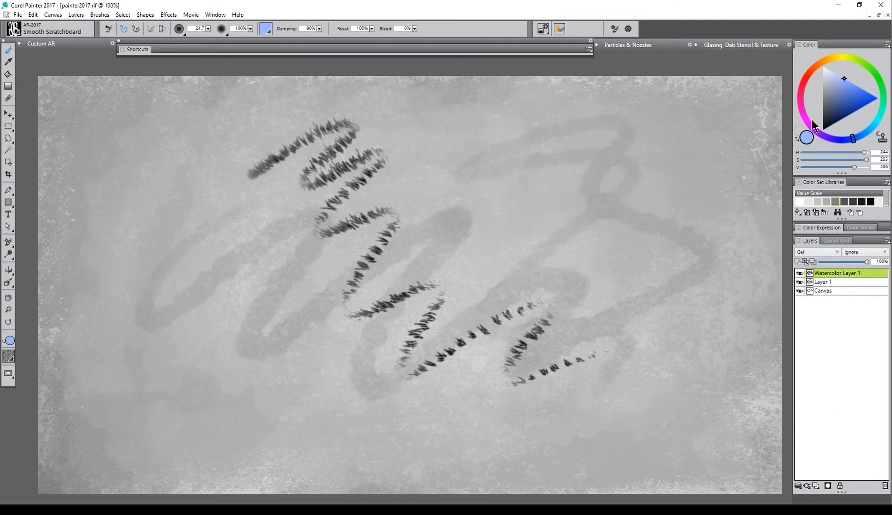
left_click(657, 44)
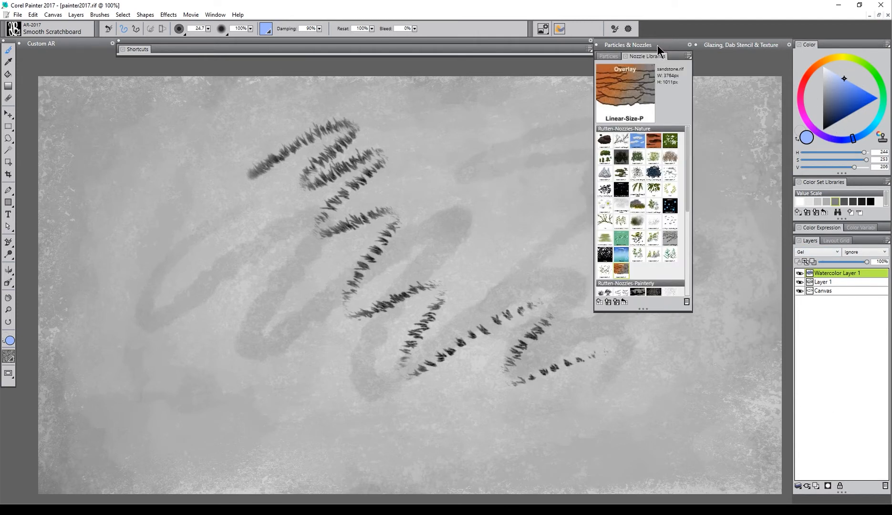
left_click(712, 45)
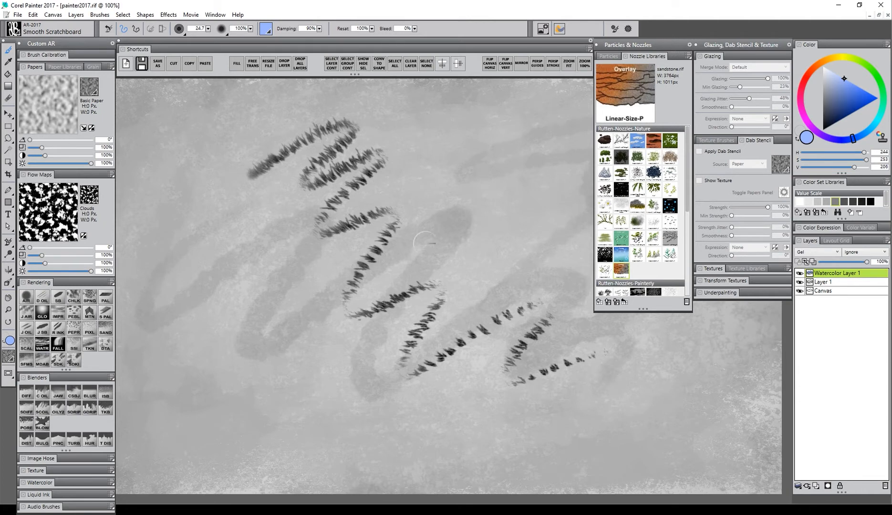
Step: Collapse the Custom AR, Particles & Nozzles, and Glazing, Dab Stencil & Texture drawers
left_click(68, 42)
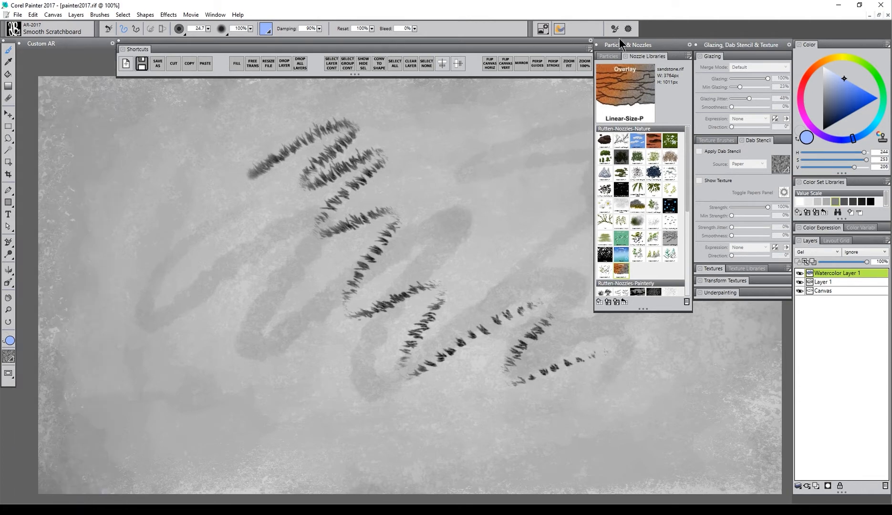
left_click(661, 44)
left_click(749, 46)
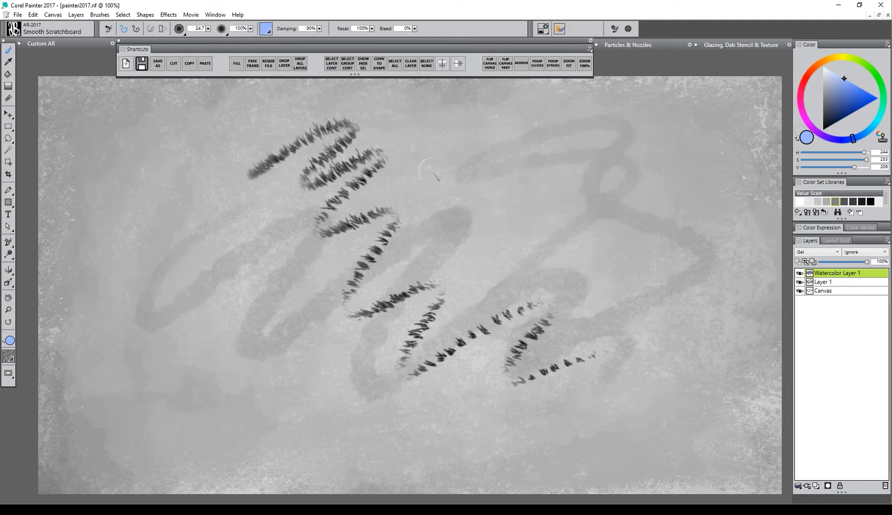
Step: Paint a light blue scribble across the canvas with the Smooth Scratchboard brush
mouse_move(460, 179)
left_mouse_down()
mouse_move(500, 181)
mouse_move(420, 287)
mouse_move(305, 334)
mouse_move(429, 320)
mouse_move(522, 262)
left_mouse_up()
mouse_move(468, 224)
left_mouse_down()
mouse_move(290, 233)
mouse_move(406, 203)
left_mouse_up()
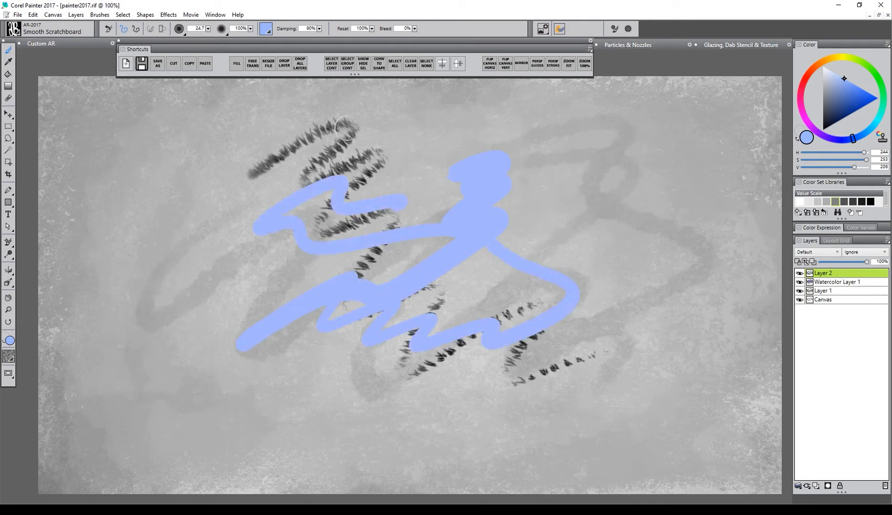
Step: View the brush's color swatch options, display the Blending panel, move it beside the Color panel, and hide it again
left_click(266, 29)
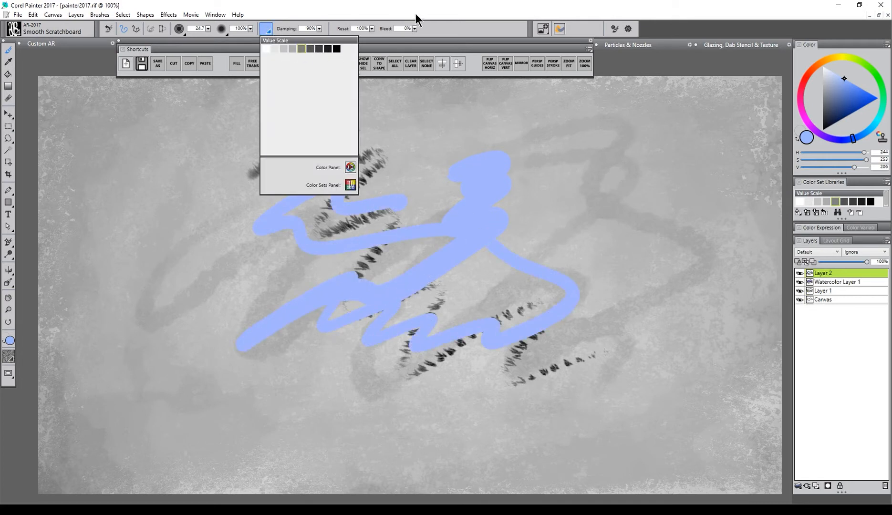
left_click(559, 29)
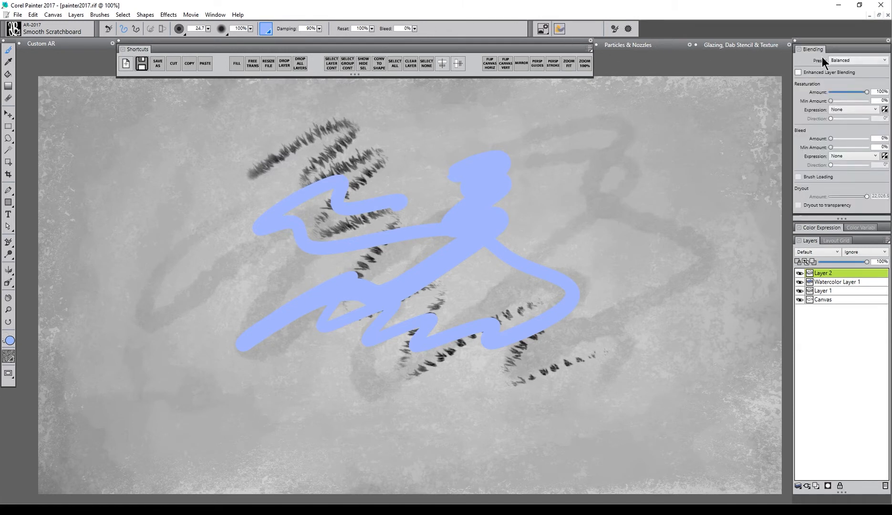
left_click_drag(823, 60, 707, 56)
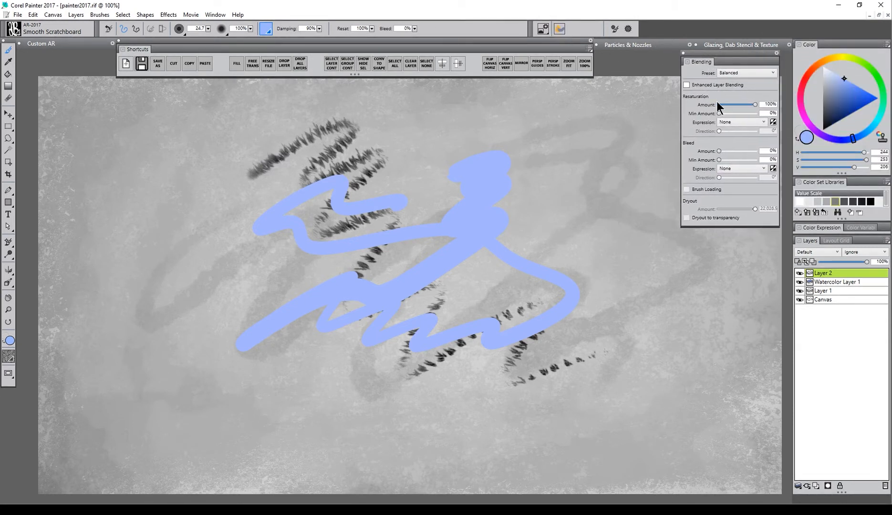
left_click(563, 28)
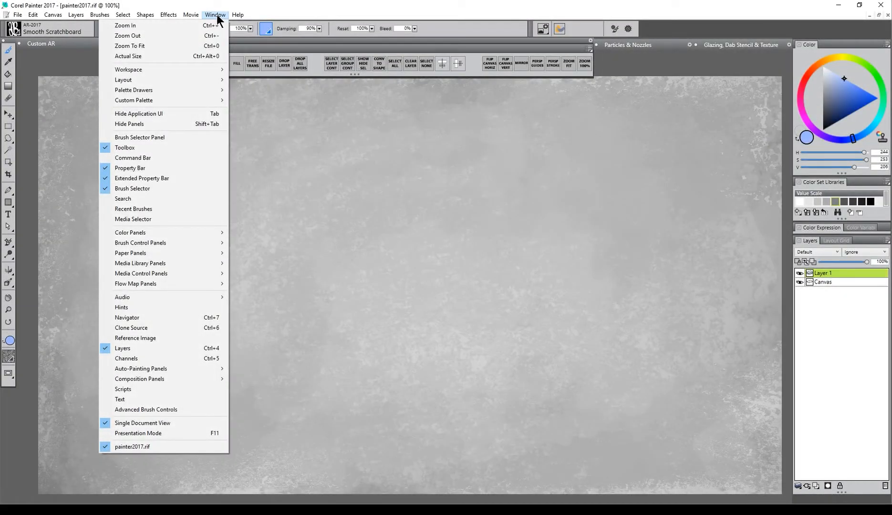
Step: Apply the predefined layout that shows the Brushes and Hints drawer alongside Color and Layers
mouse_move(177, 88)
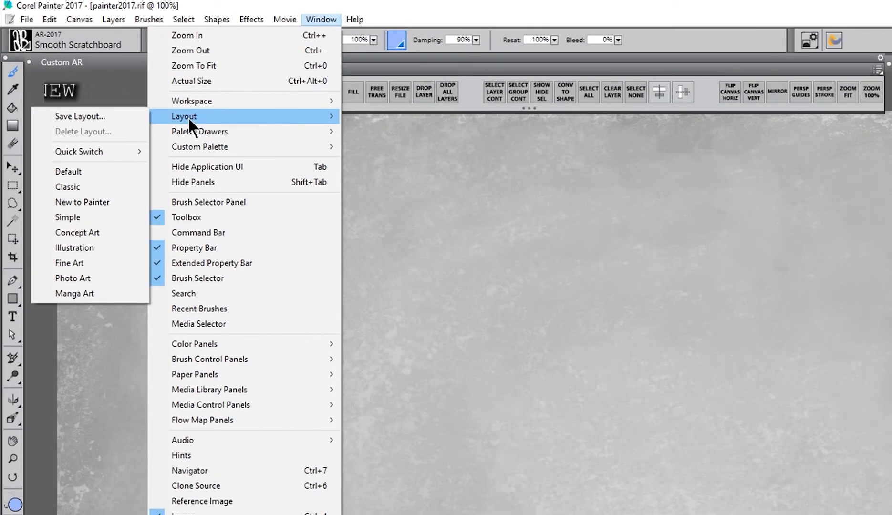
mouse_move(119, 154)
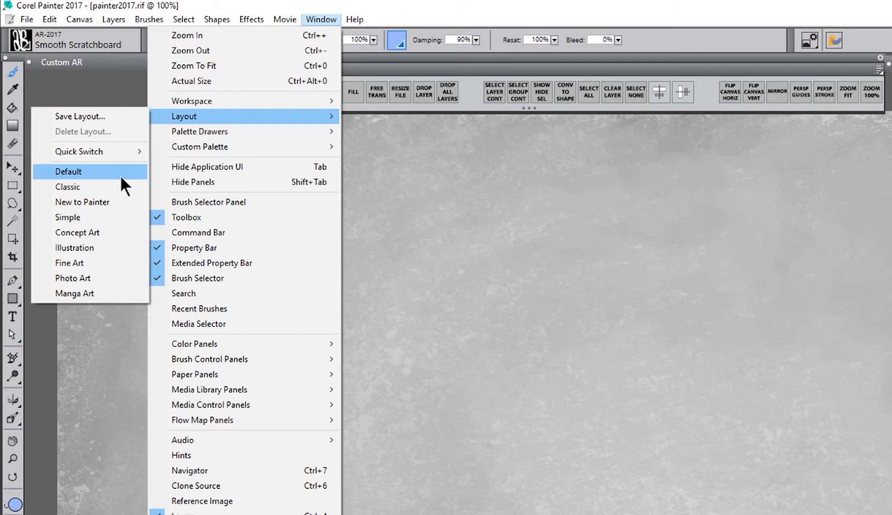
left_click(96, 186)
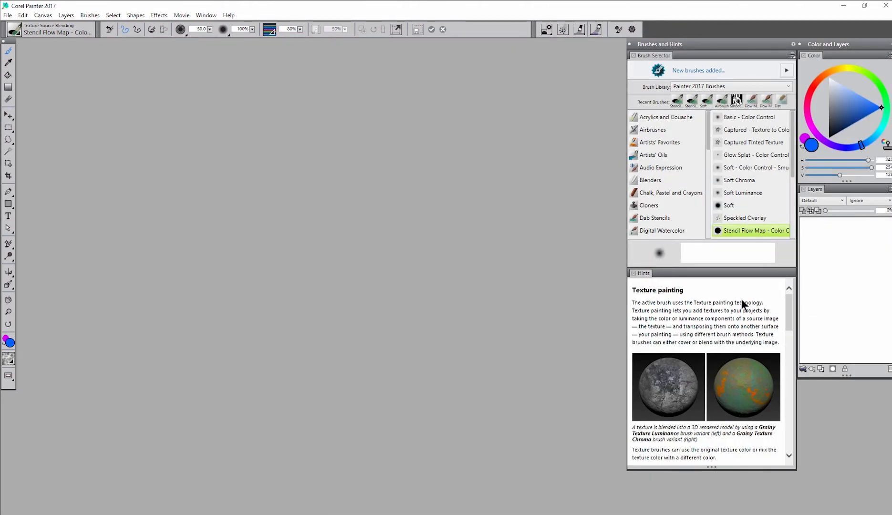
Step: Browse several brush categories, including Dab Stencils and Blenders, to view the hints for each brush type
left_click(689, 144)
left_click(664, 217)
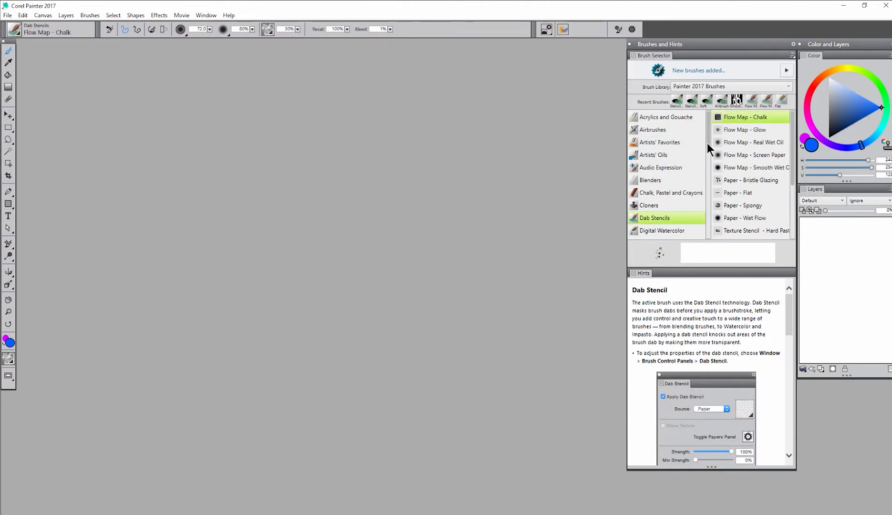
left_click(653, 180)
left_click_drag(708, 143, 708, 219)
left_click(685, 208)
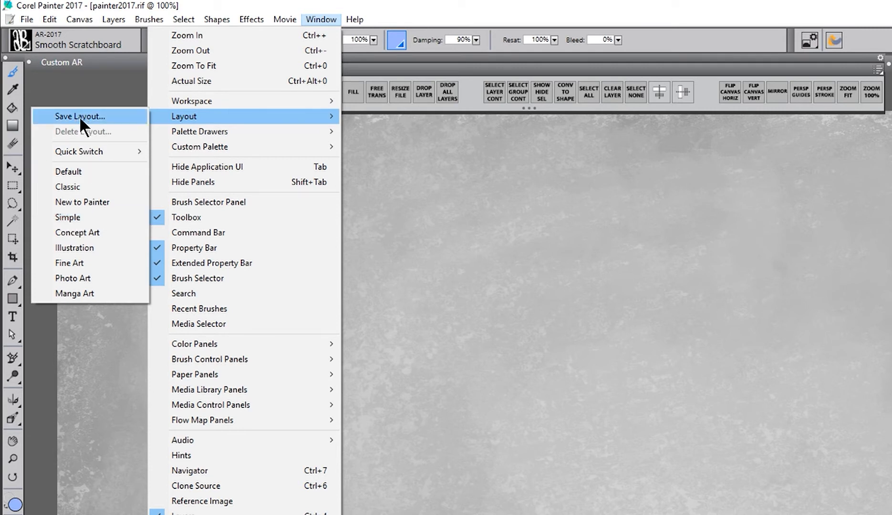
mouse_move(188, 102)
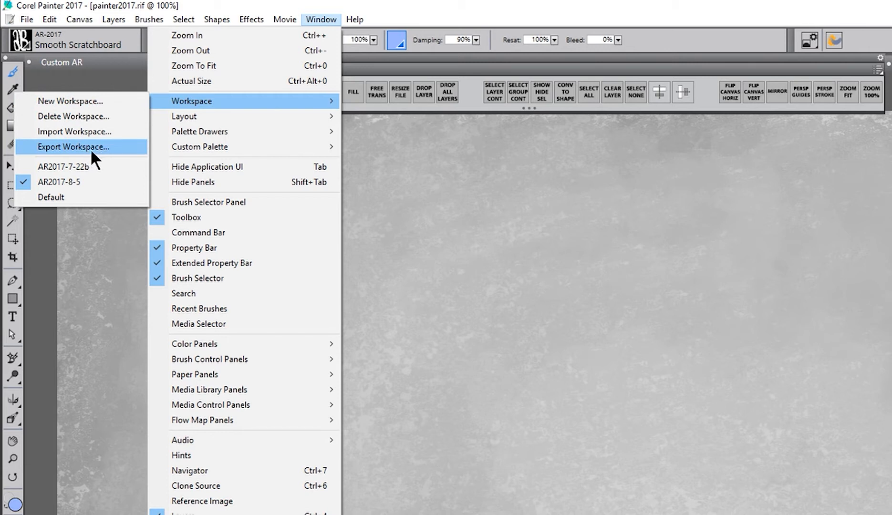
mouse_move(270, 117)
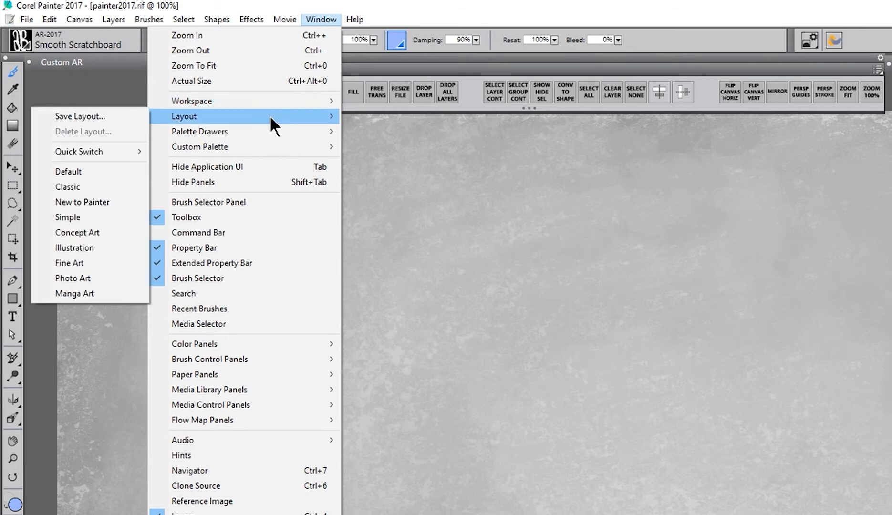
Step: View the Quick Switch layout options and find the Toggle Layout command in the Customize Keys dialog, leaving the shortcuts unchanged
mouse_move(103, 151)
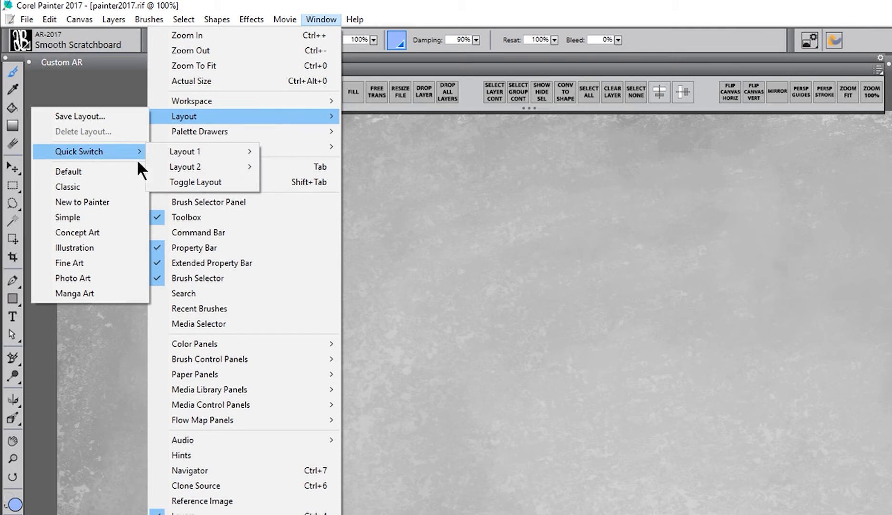
mouse_move(209, 153)
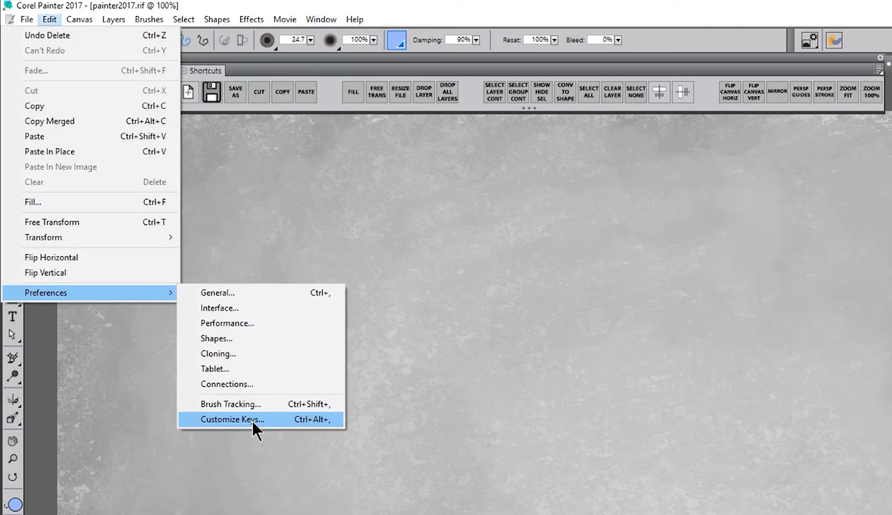
left_click(252, 421)
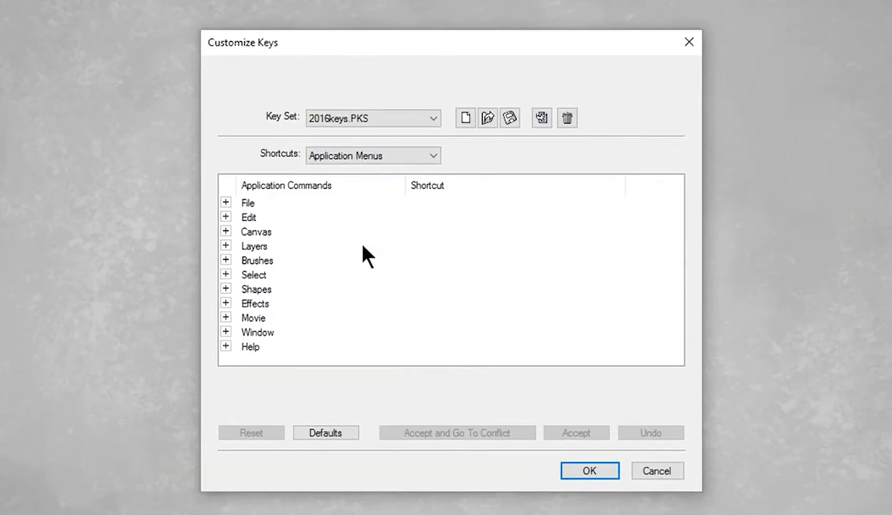
double_click(258, 332)
left_click_drag(672, 209, 669, 243)
left_click(226, 273)
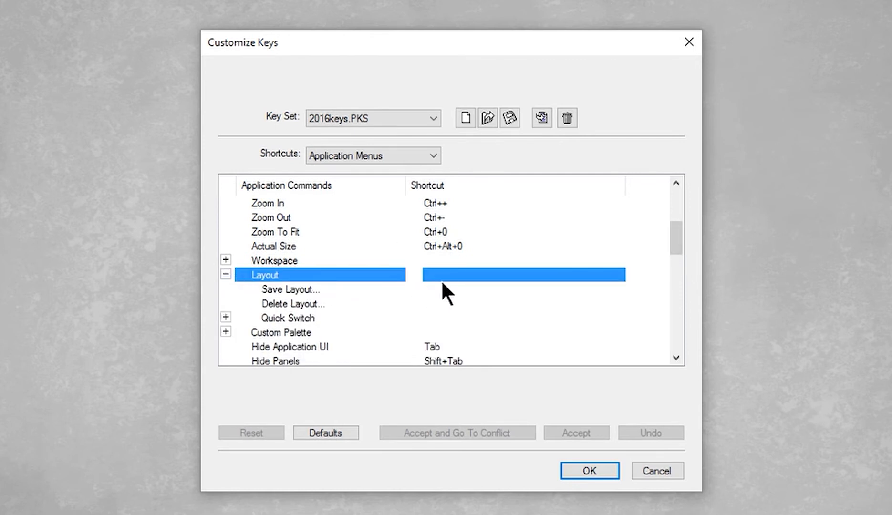
double_click(253, 318)
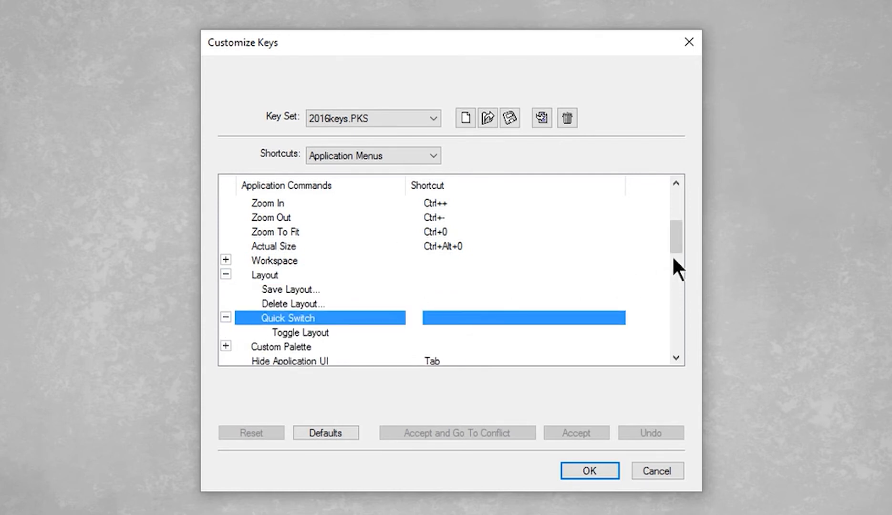
scroll(672, 255, "down", 2)
left_click(309, 246)
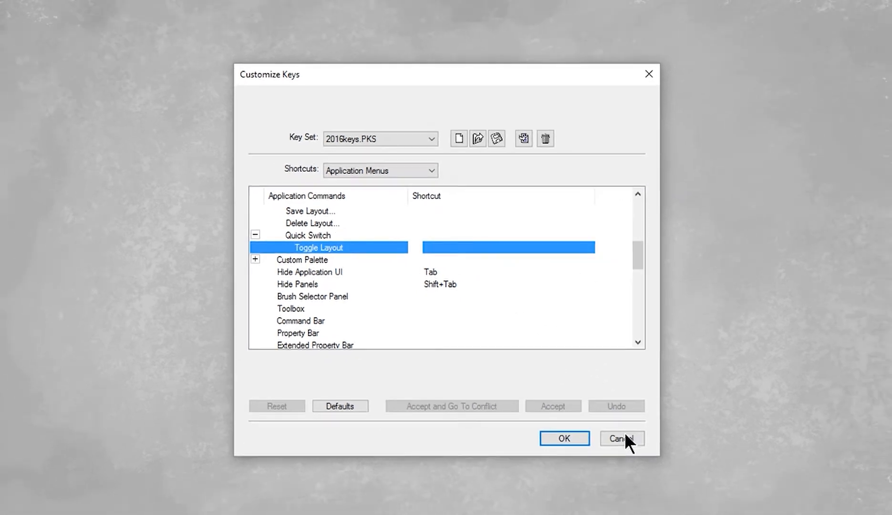
left_click(661, 474)
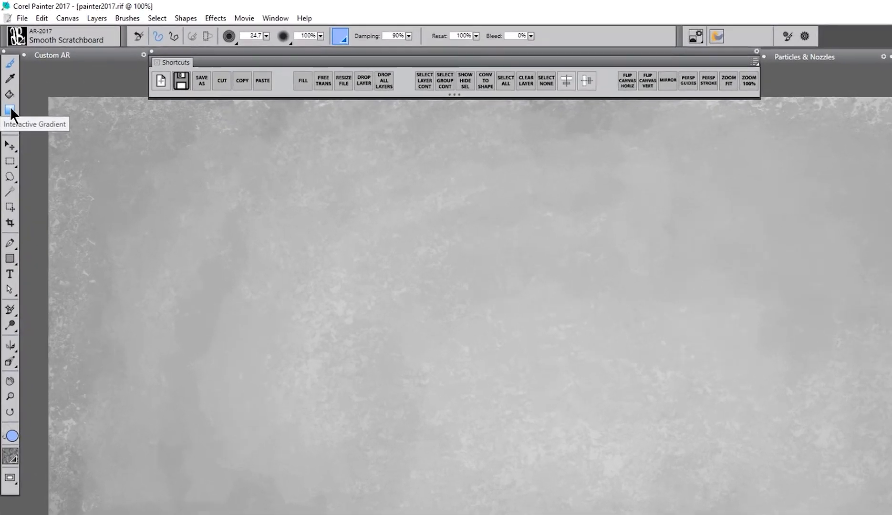
Step: Activate the Interactive Gradient tool and choose the Main to Additional color gradient preset
left_click(8, 89)
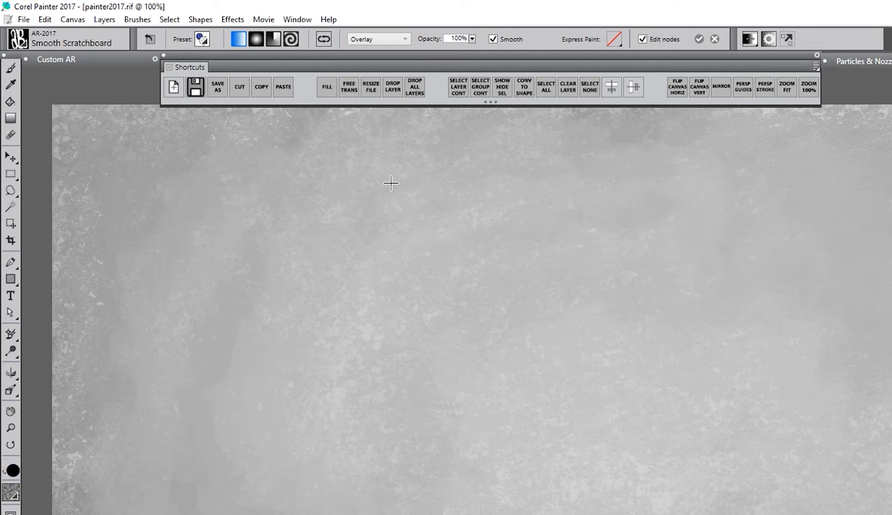
left_click(201, 38)
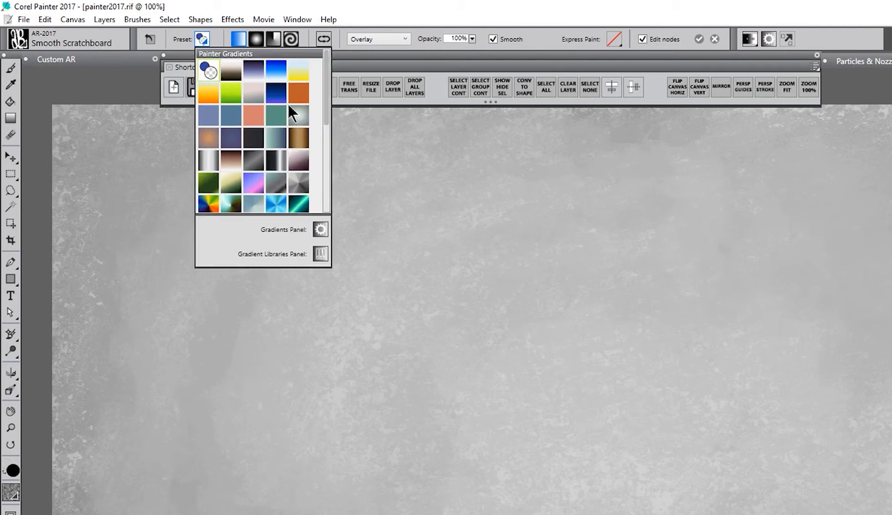
left_click(207, 69)
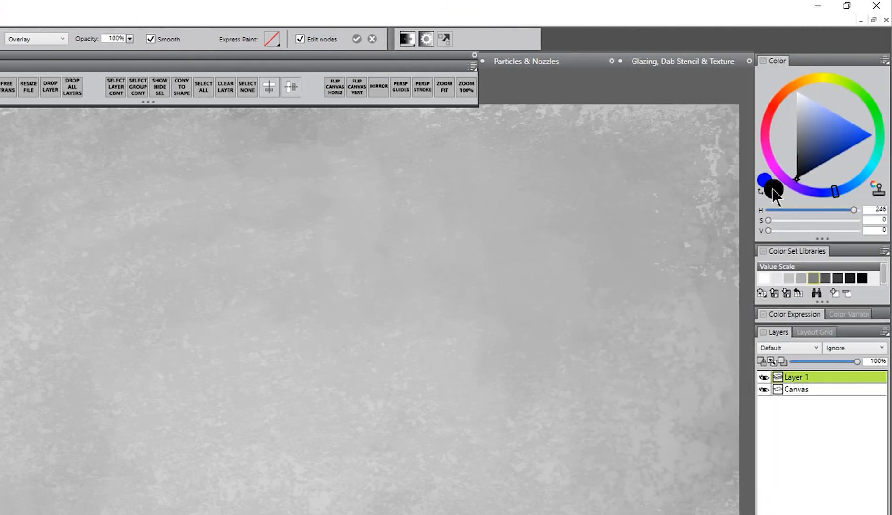
Step: Set the two color swatches for the gradient to magenta and blue
left_click(764, 181)
left_click(771, 190)
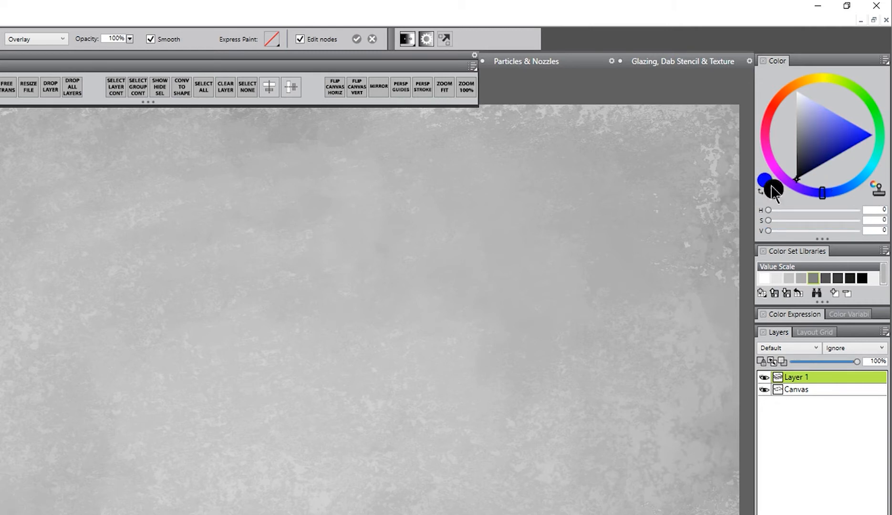
left_click(764, 179)
left_click(771, 188)
left_click(765, 176)
left_click(772, 188)
left_click(765, 178)
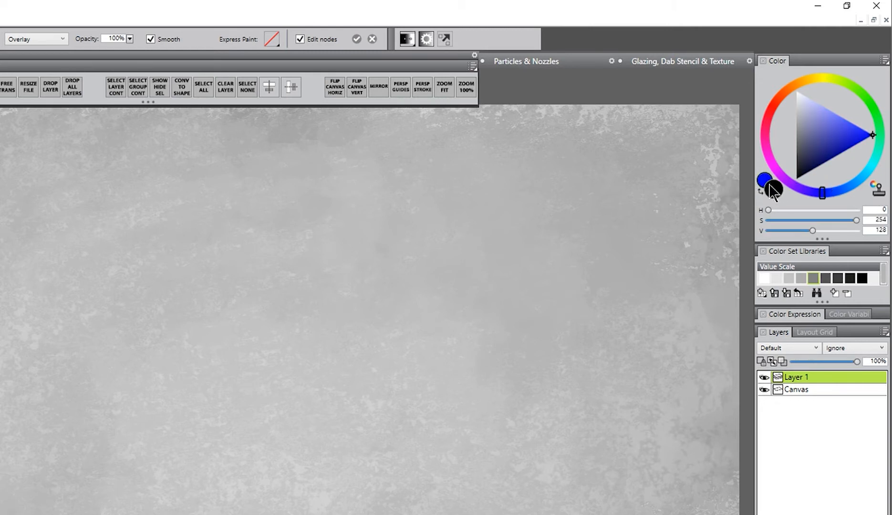
left_click(773, 191)
left_click_drag(842, 142, 888, 137)
left_click(776, 183)
left_click(771, 160)
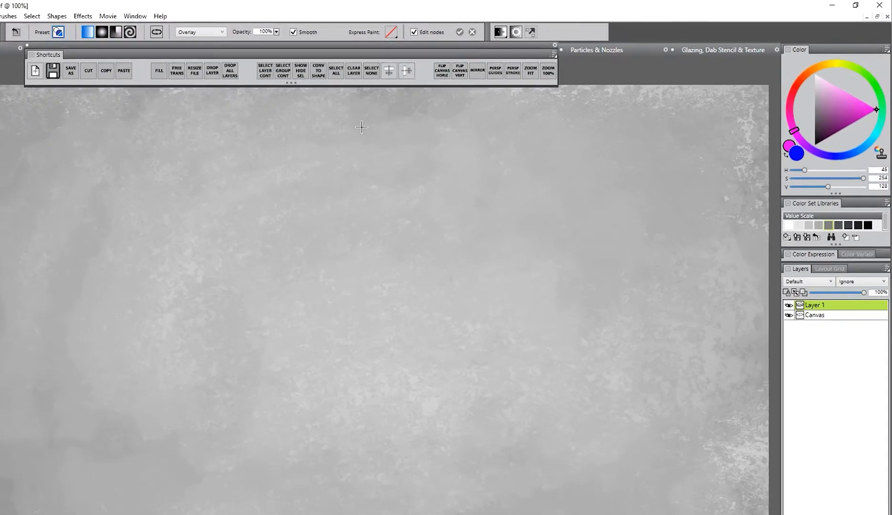
Step: Draw a magenta-to-blue linear gradient down the canvas and swing its end node sideways so it runs diagonally
left_click_drag(235, 157, 421, 451)
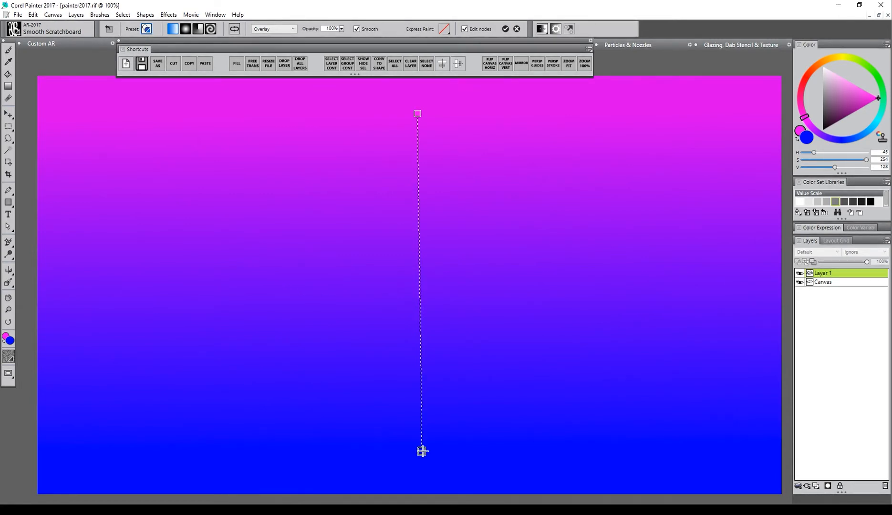
left_click_drag(420, 453, 577, 392)
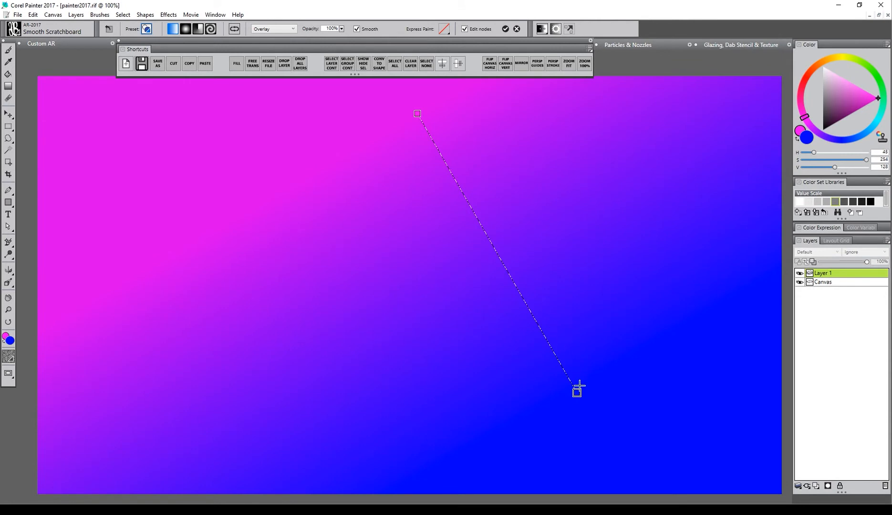
Step: Recolor the gradient's blue end node to teal
left_click(807, 137)
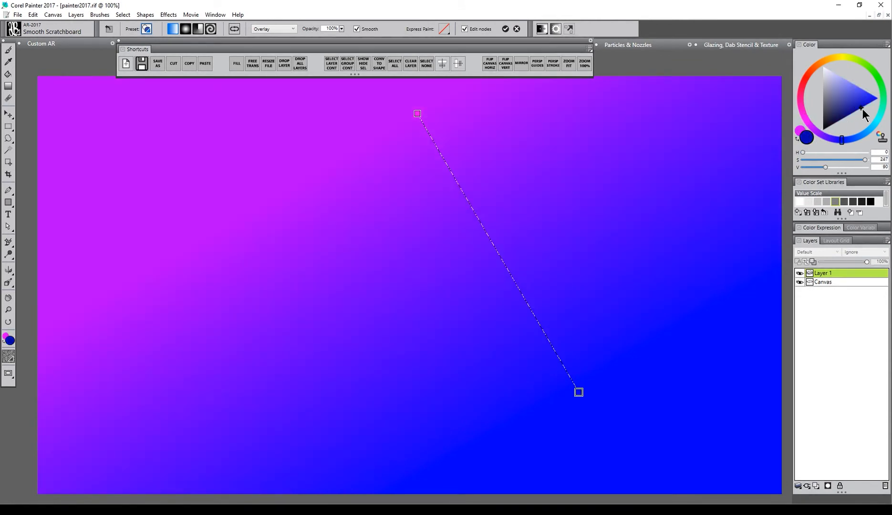
left_click(871, 130)
mouse_move(862, 108)
left_mouse_down()
mouse_move(873, 101)
mouse_move(877, 122)
mouse_move(882, 109)
left_mouse_up()
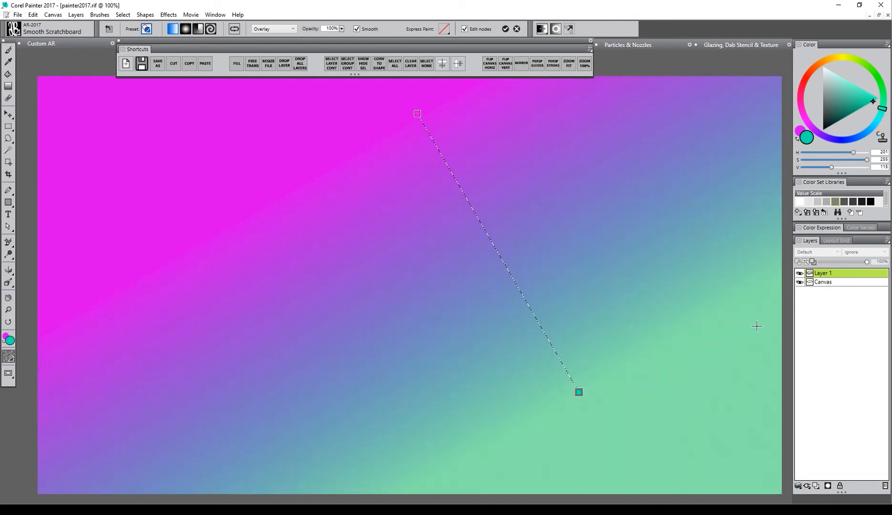
Step: Add a yellow node at the middle of the gradient line and slide it toward the magenta start
left_click(492, 243)
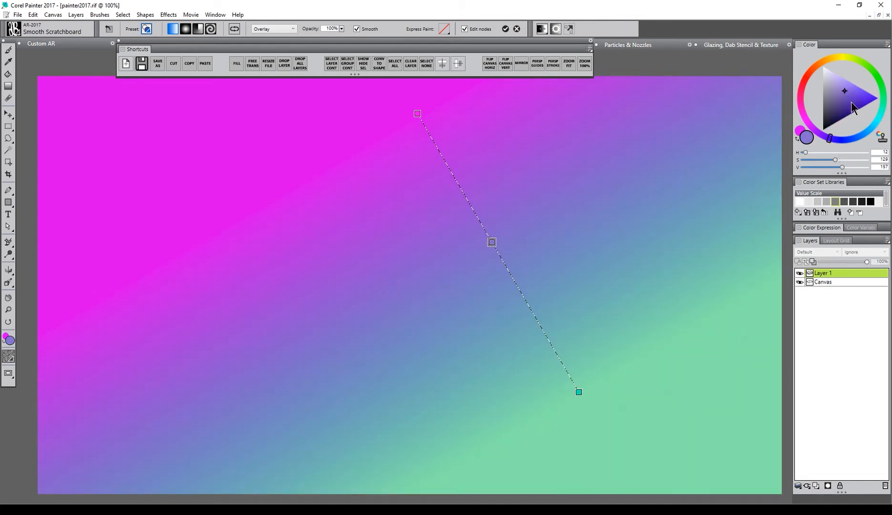
left_click(848, 60)
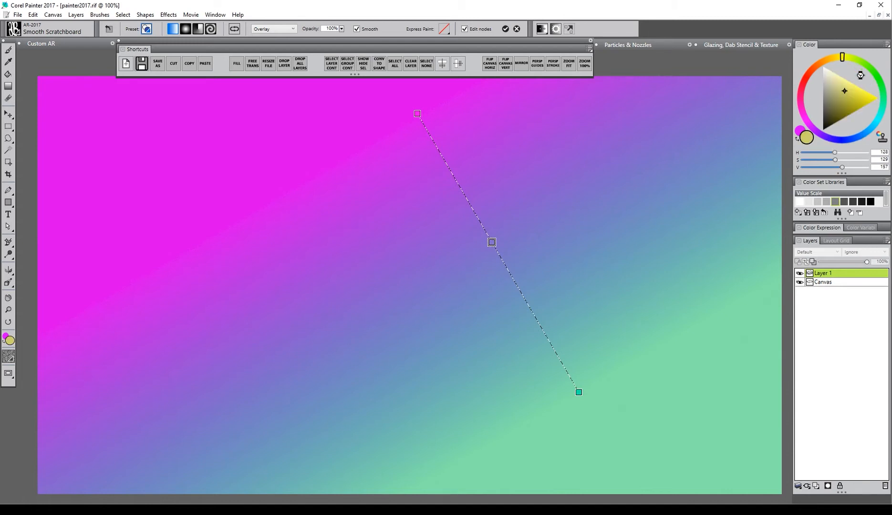
left_click_drag(492, 242, 452, 173)
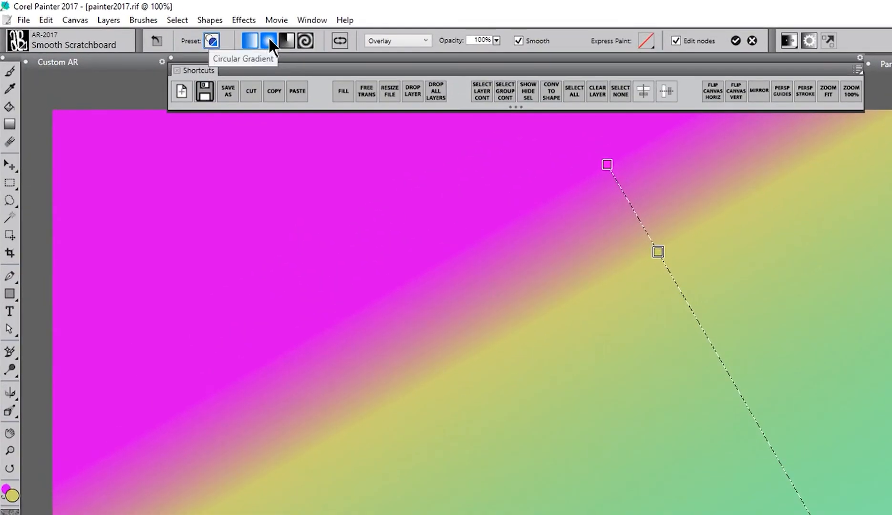
Step: Change the gradient to circular with the yellow node farther from the start, and apply it as a spiral gradient
left_click(269, 41)
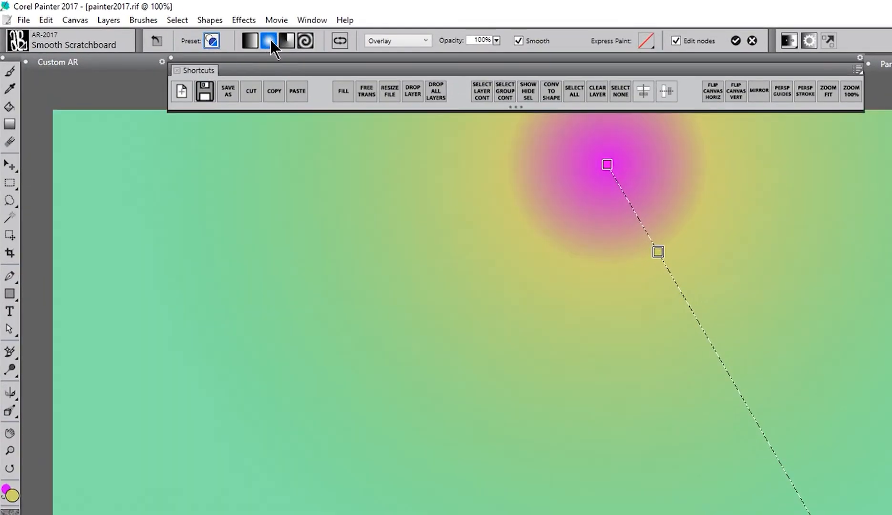
left_click_drag(658, 252, 759, 426)
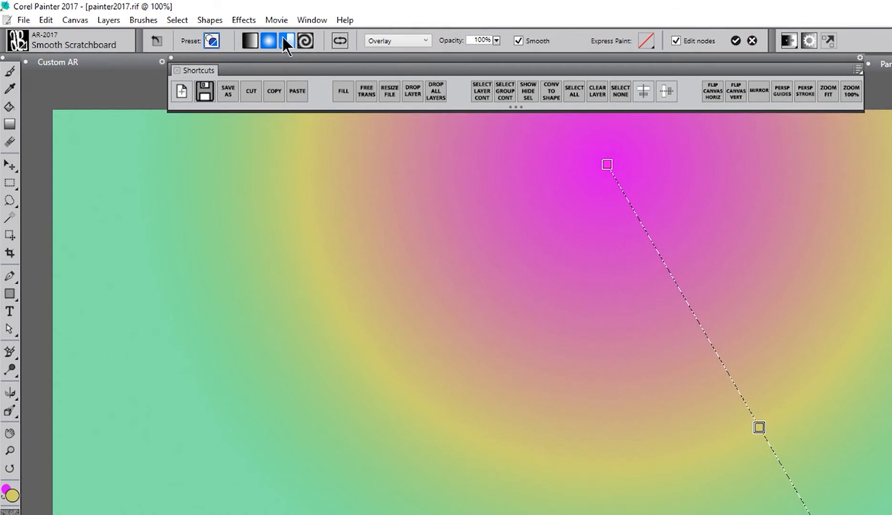
left_click(306, 41)
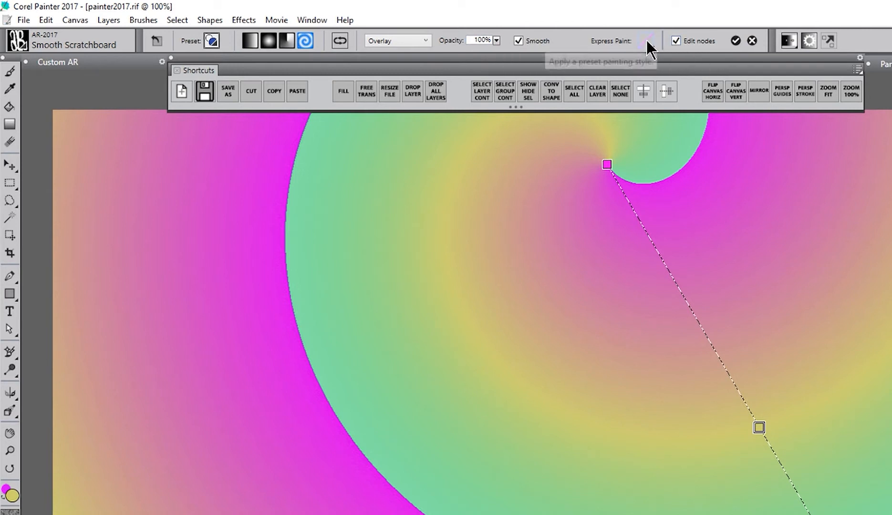
left_click(735, 41)
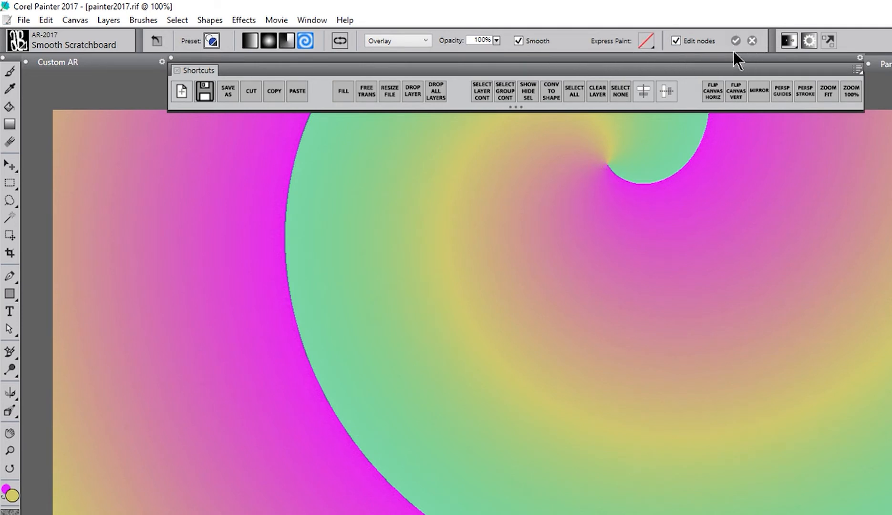
Step: Examine the gradient repeat options, the Gradients panel and the Gradient Libraries panel
left_click(789, 38)
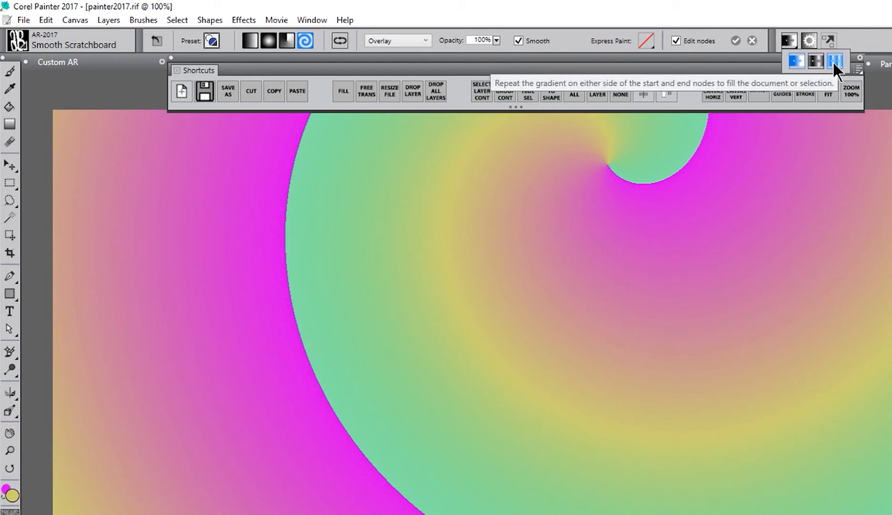
left_click(811, 41)
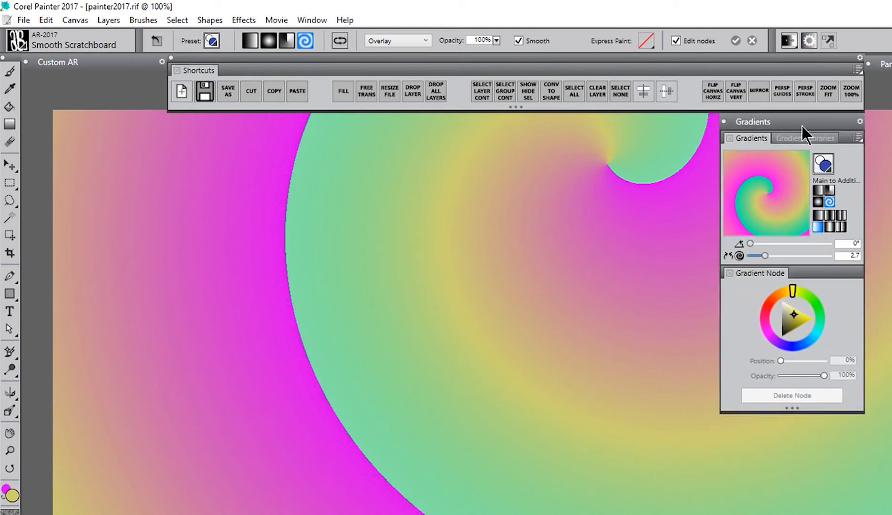
left_click(802, 137)
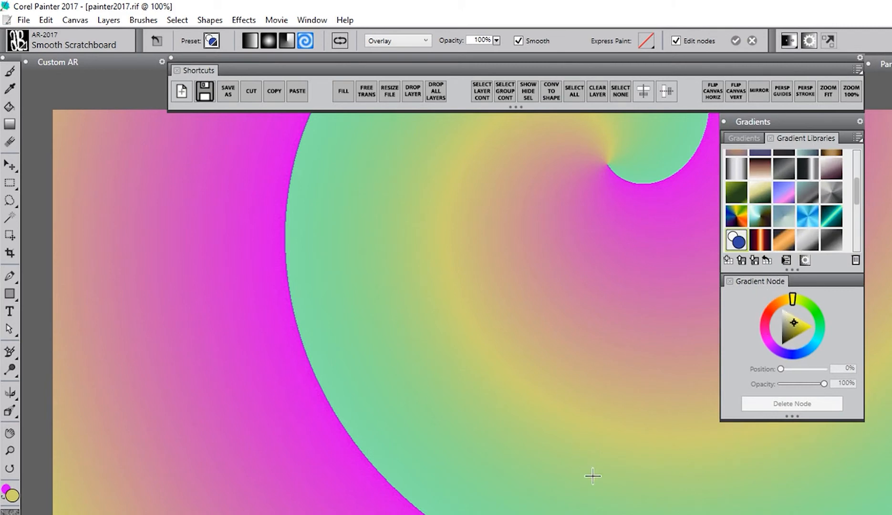
left_click(721, 508)
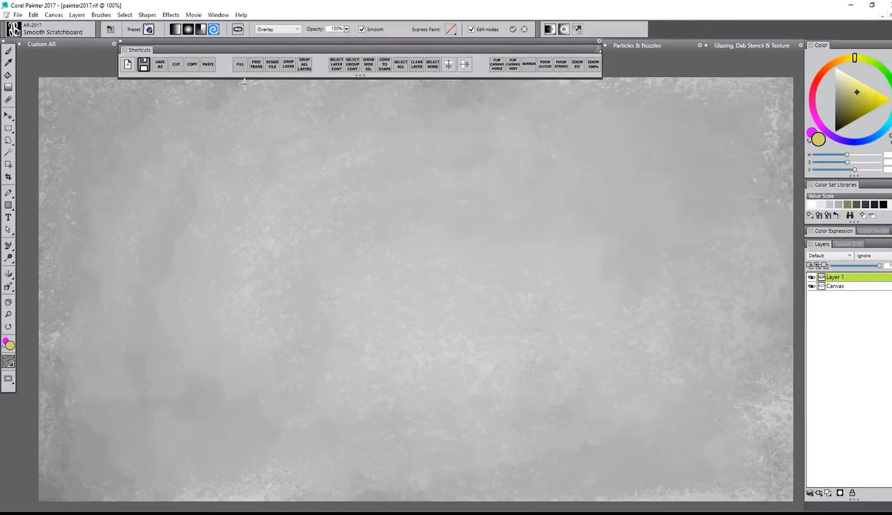
Step: Switch to the linear gradient, try it horizontally across the canvas with the Multiply composite method, and cancel it
left_click(173, 28)
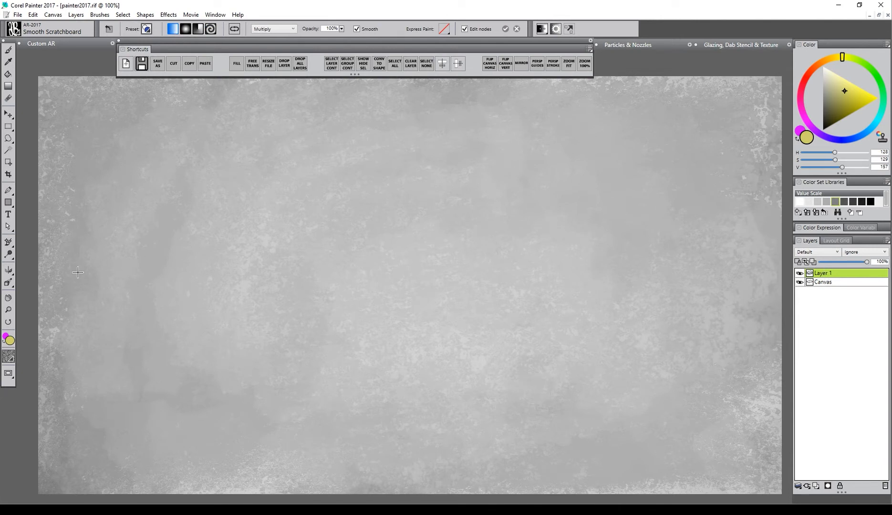
left_click_drag(77, 275, 711, 279)
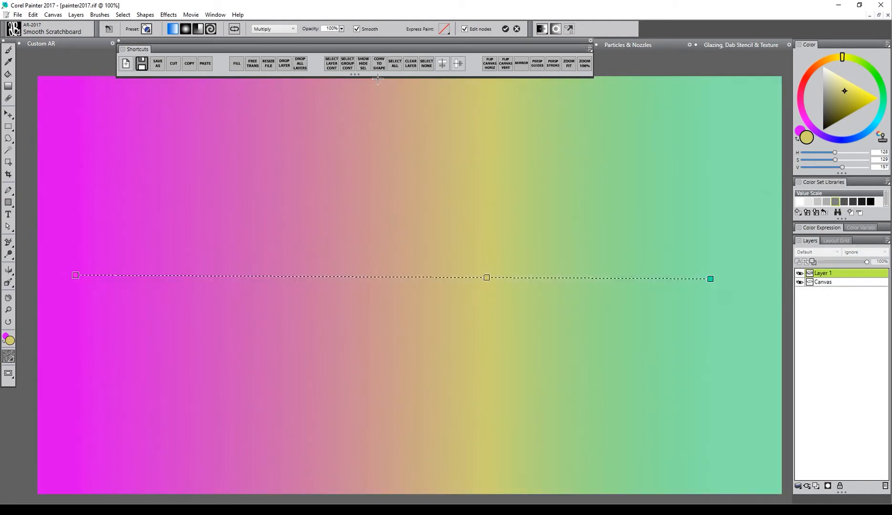
left_click(282, 29)
left_click(269, 114)
left_click(275, 29)
left_click(270, 106)
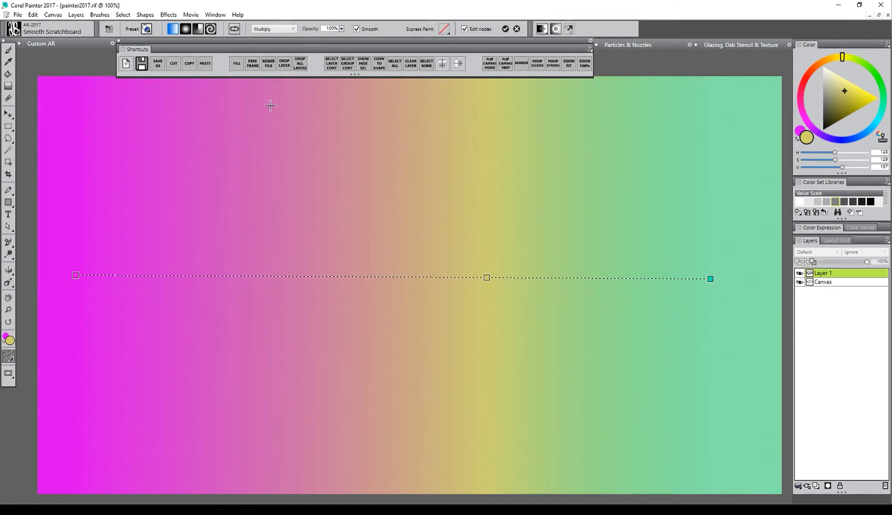
left_click(517, 28)
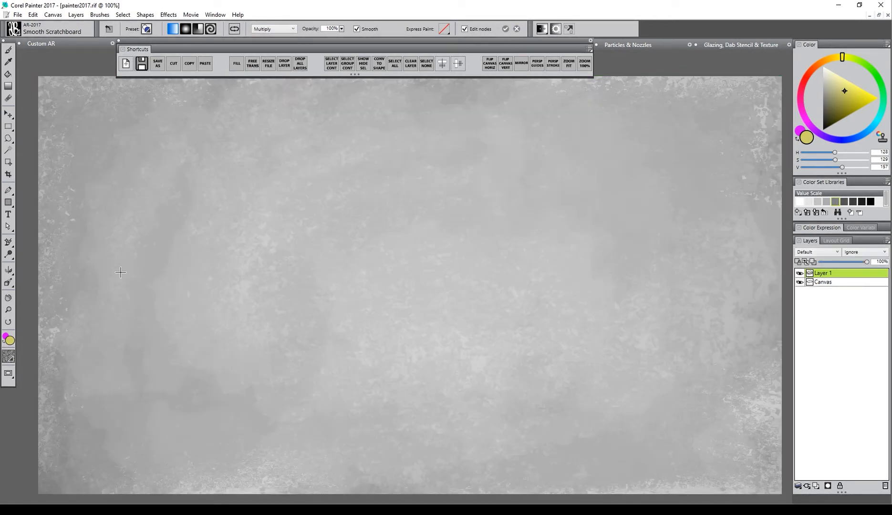
Step: Fill Layer 1 with a horizontal magenta, yellow and teal gradient and set the layer's composite method to Multiply
left_click_drag(110, 274, 698, 274)
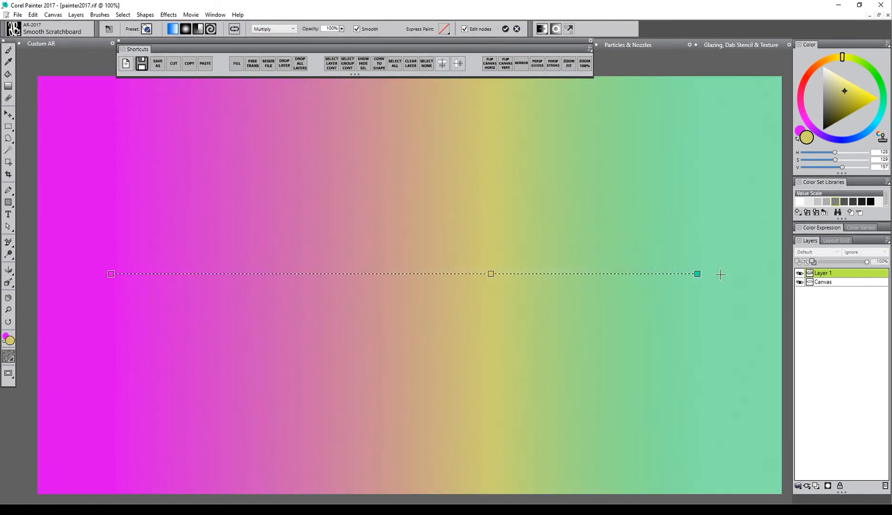
left_click(821, 253)
left_click(805, 339)
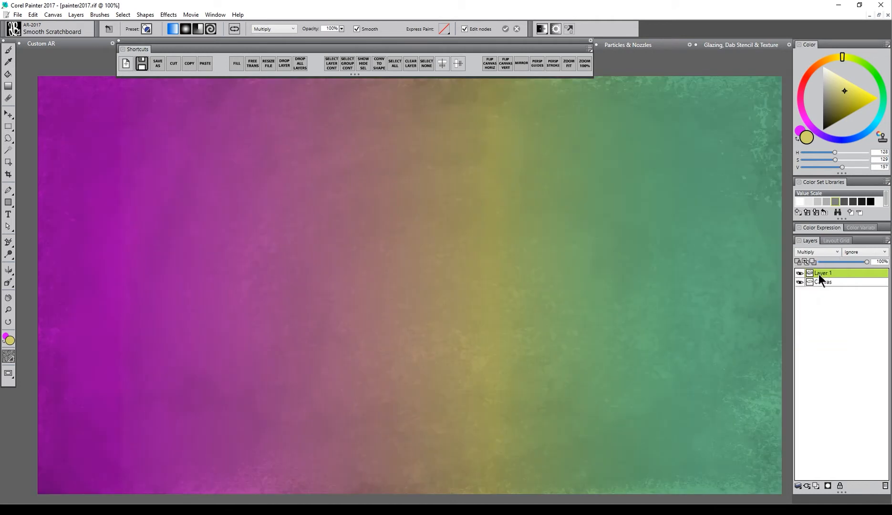
Step: Delete Layer 1
key("Delete")
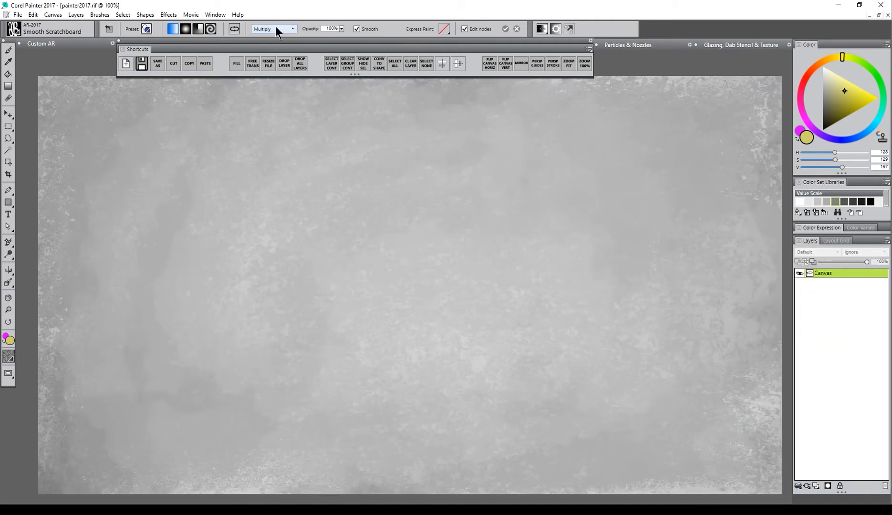
Step: Try a horizontal gradient across the canvas with the Multiply composite method, and switch the method to Overlay
left_click(277, 28)
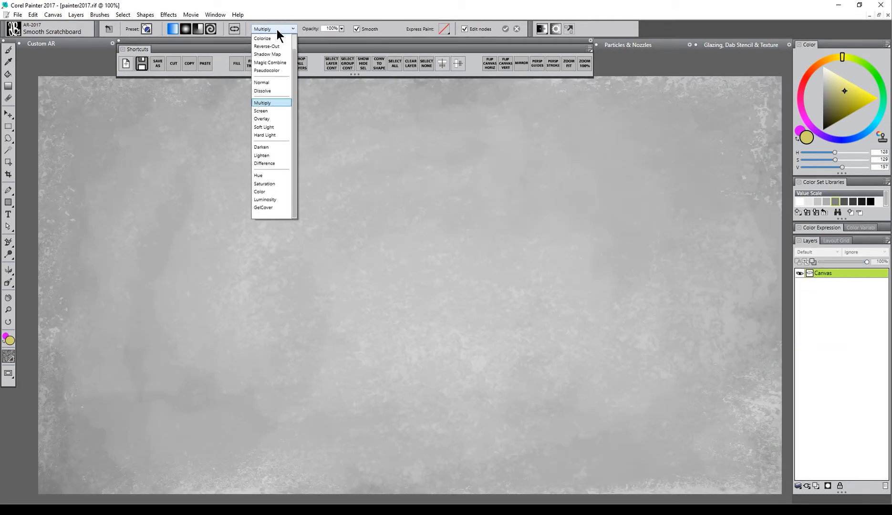
left_click(266, 103)
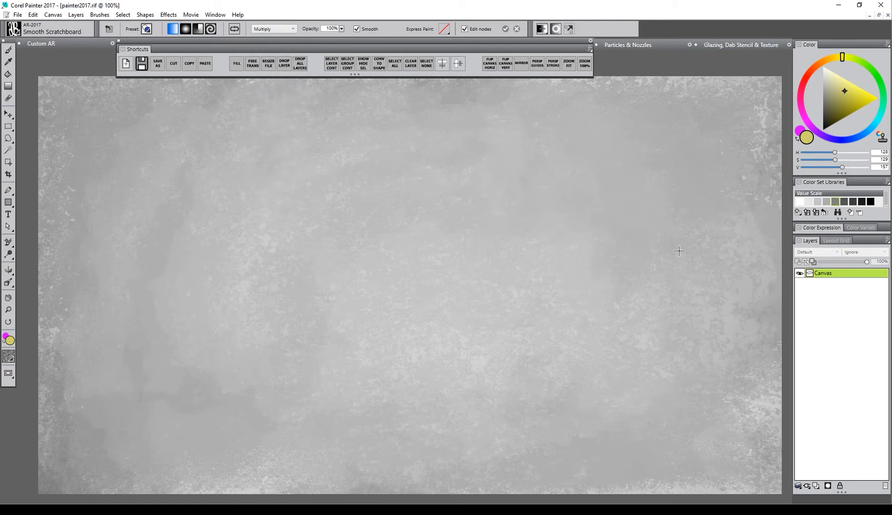
left_click_drag(69, 254, 704, 255)
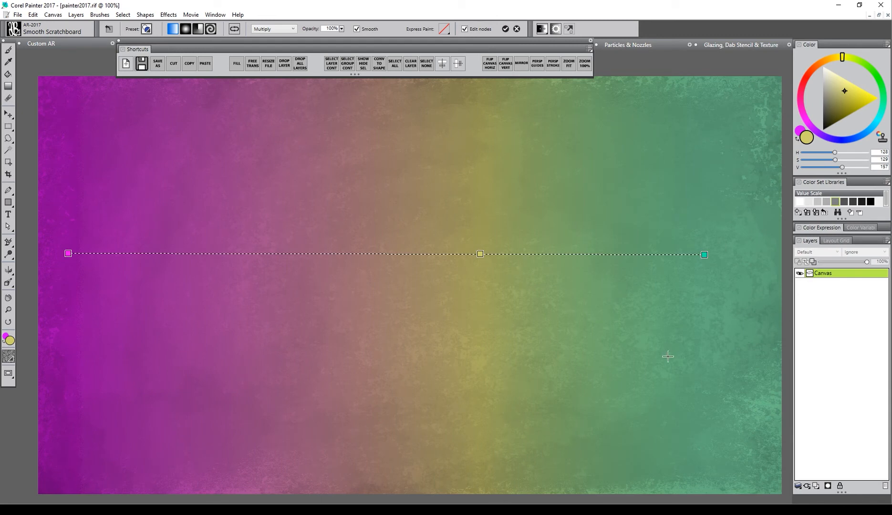
left_click(273, 28)
left_click(273, 119)
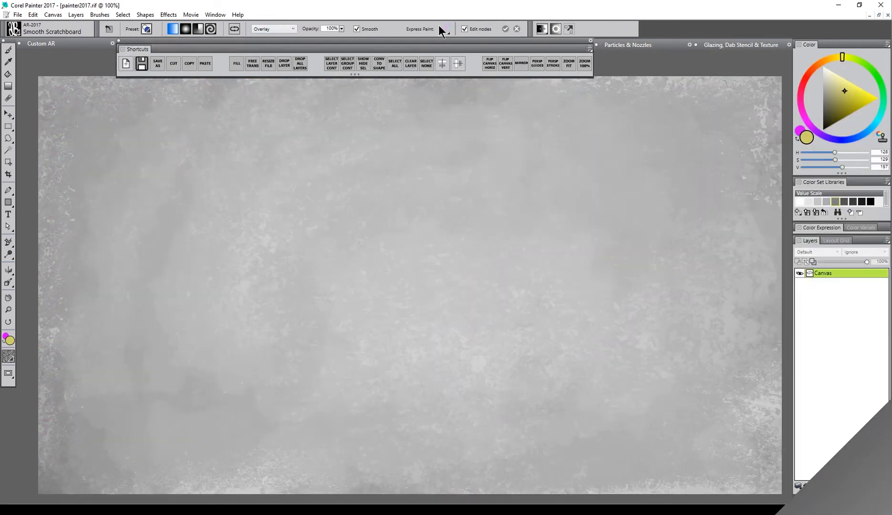
Step: Add a new layer above the canvas and fill it with a vertical magenta, yellow and teal gradient
left_click(444, 29)
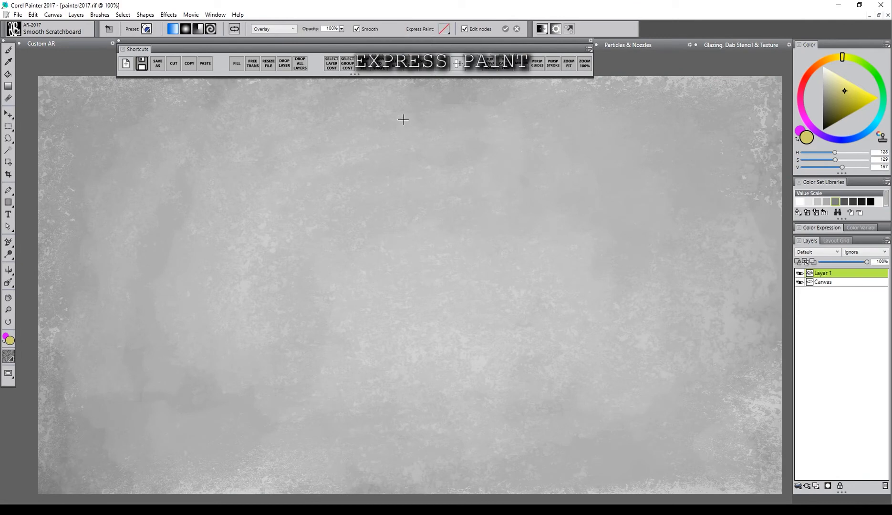
left_click_drag(403, 120, 406, 435)
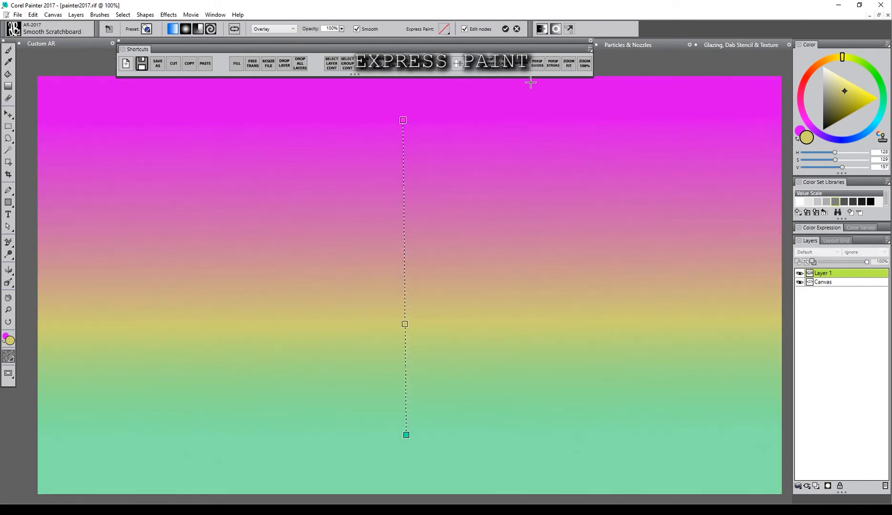
left_click(506, 29)
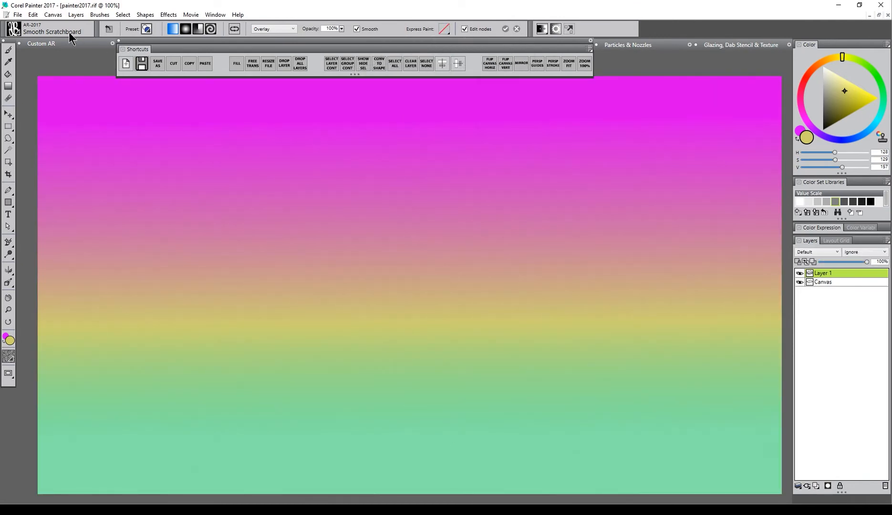
Step: Smear the gradient's color transitions with the Coarse Oily Blender 2 brush, and undo both the strokes and the gradient fill
left_click(19, 30)
left_click(79, 133)
mouse_move(343, 295)
left_mouse_down()
mouse_move(320, 304)
mouse_move(247, 288)
mouse_move(273, 313)
mouse_move(525, 291)
mouse_move(396, 231)
mouse_move(675, 334)
mouse_move(650, 246)
mouse_move(505, 197)
mouse_move(385, 253)
mouse_move(472, 362)
mouse_move(438, 327)
mouse_move(240, 342)
mouse_move(252, 209)
mouse_move(169, 288)
left_mouse_up()
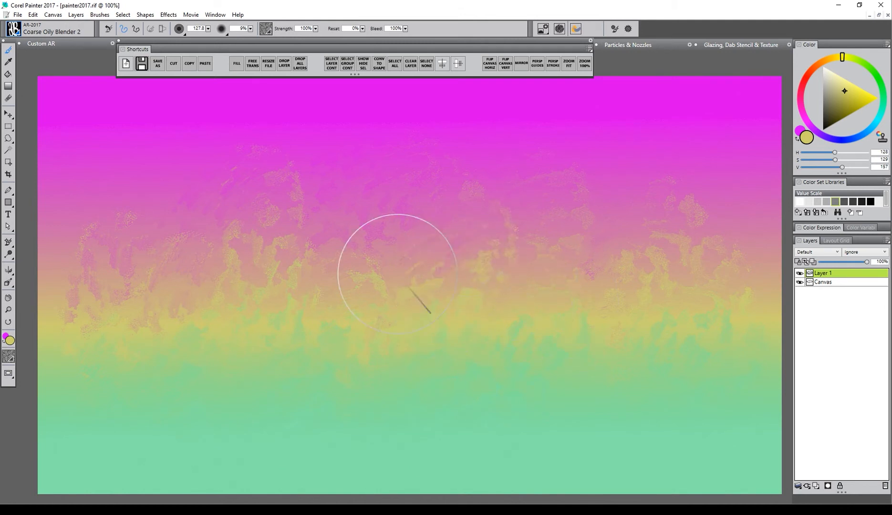
left_click_drag(501, 252, 530, 284)
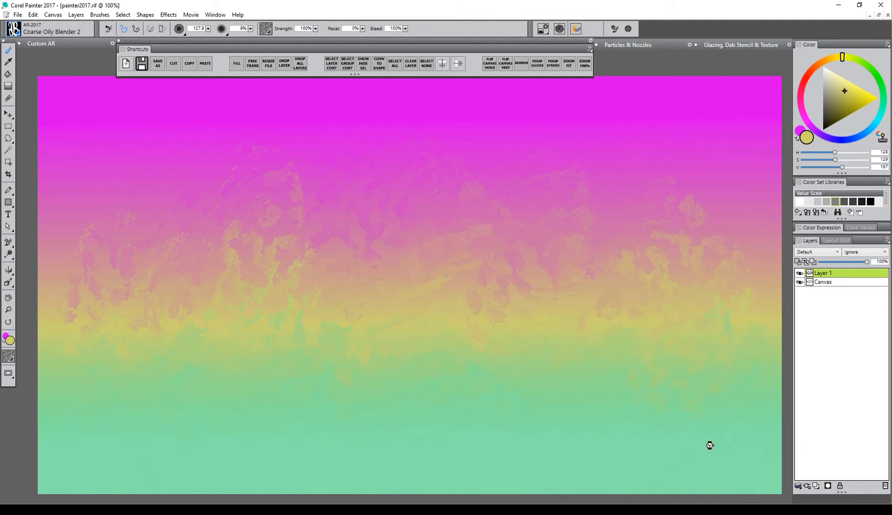
key("ctrl+z")
key("ctrl+z")
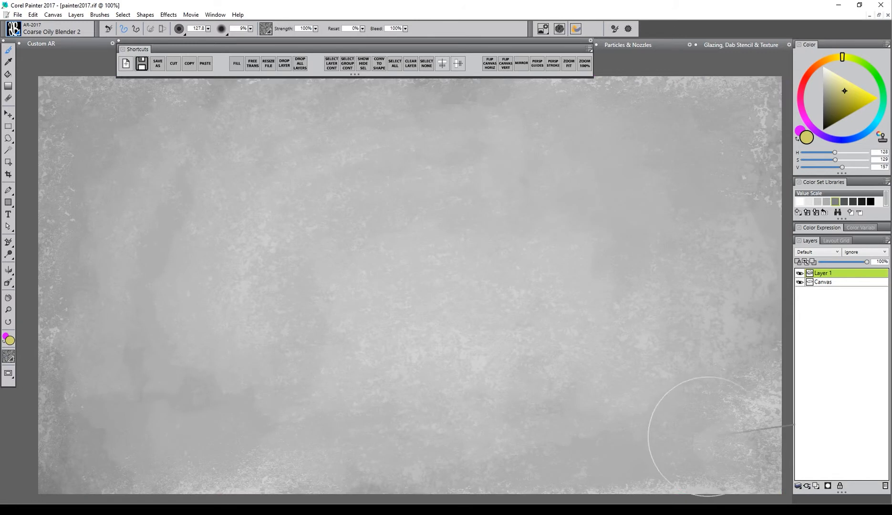
Step: Draw a vertical magenta, yellow and teal linear gradient down the middle of Layer 1
left_click(9, 86)
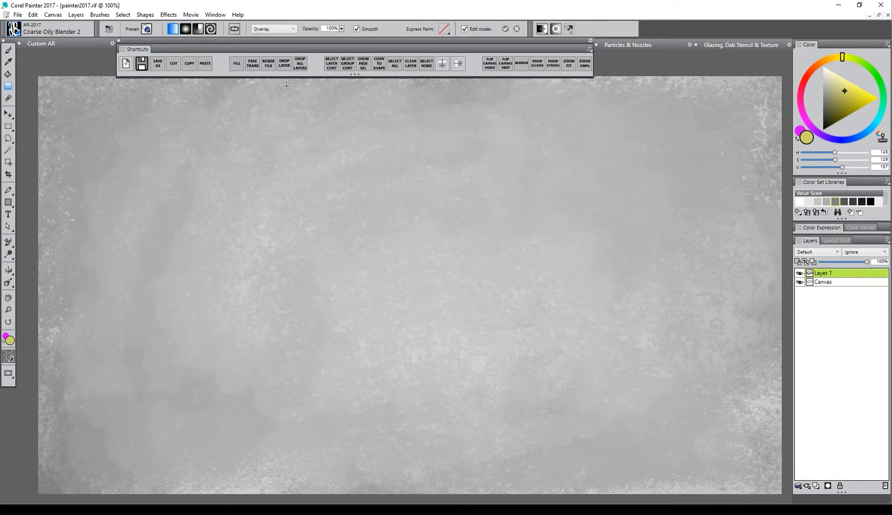
left_click_drag(410, 103, 420, 447)
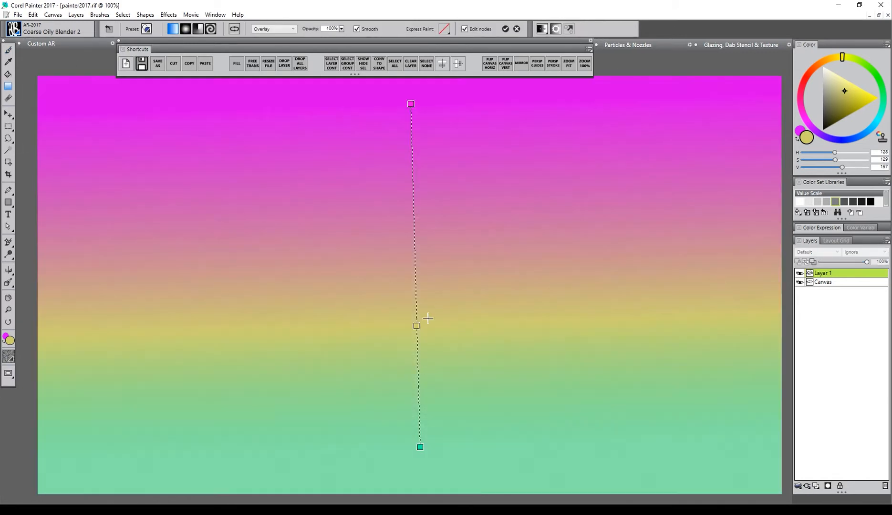
Step: Preview the Jittery Strokes Express Paint effect on the gradient and adjust its strength settings
left_click(445, 29)
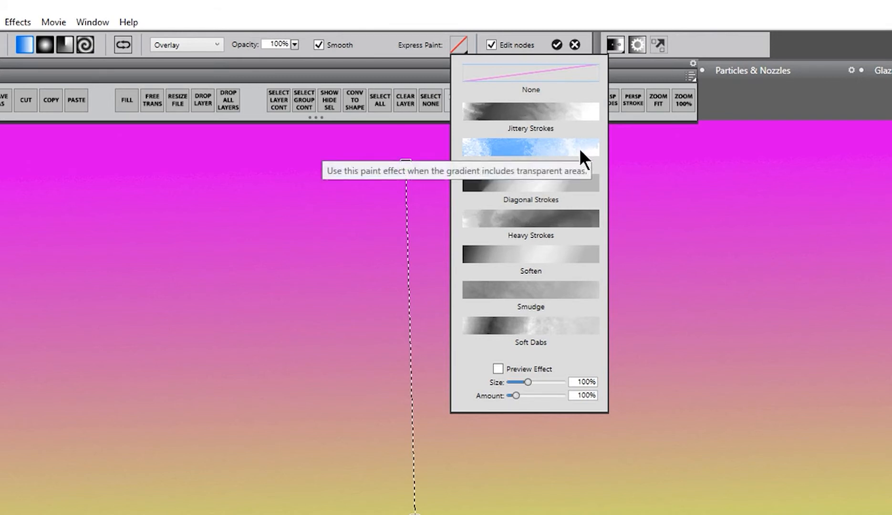
left_click(566, 122)
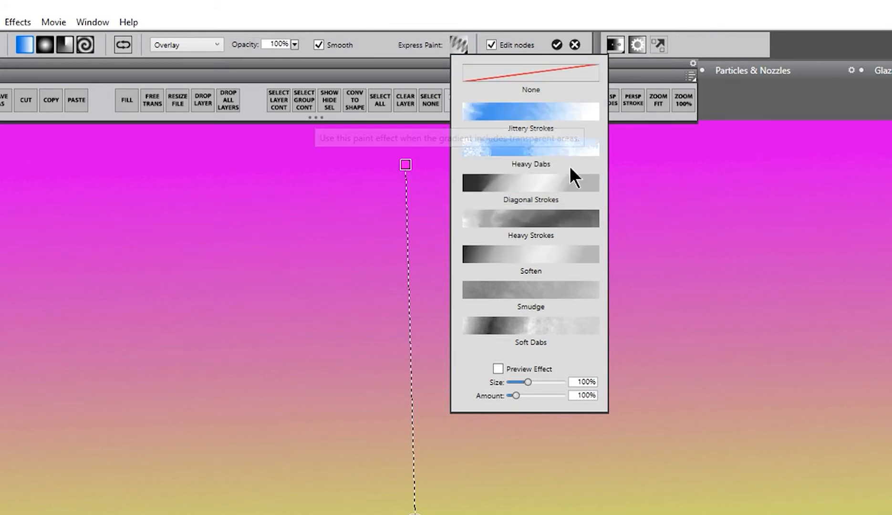
left_click(497, 369)
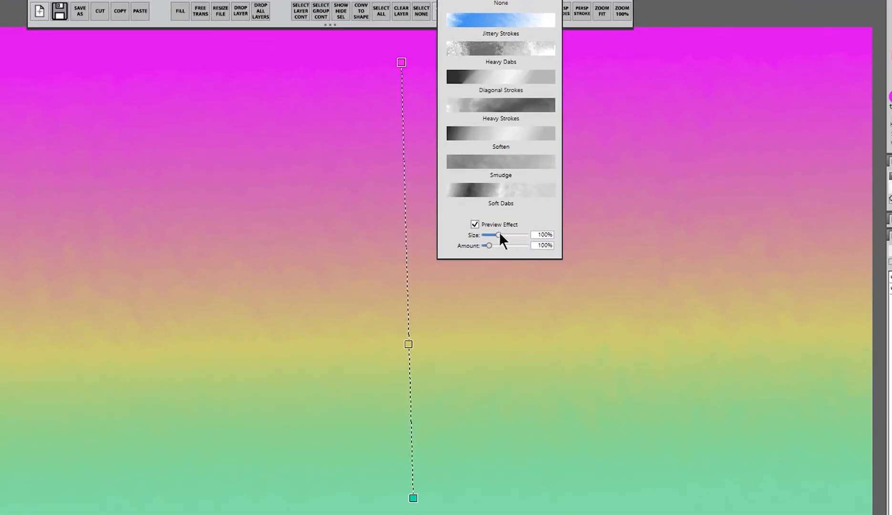
left_click_drag(499, 234, 494, 247)
Step: Try the Heavy Dabs Express Paint effect, switch to Soft Dabs, and apply the gradient to Layer 1
left_click(518, 58)
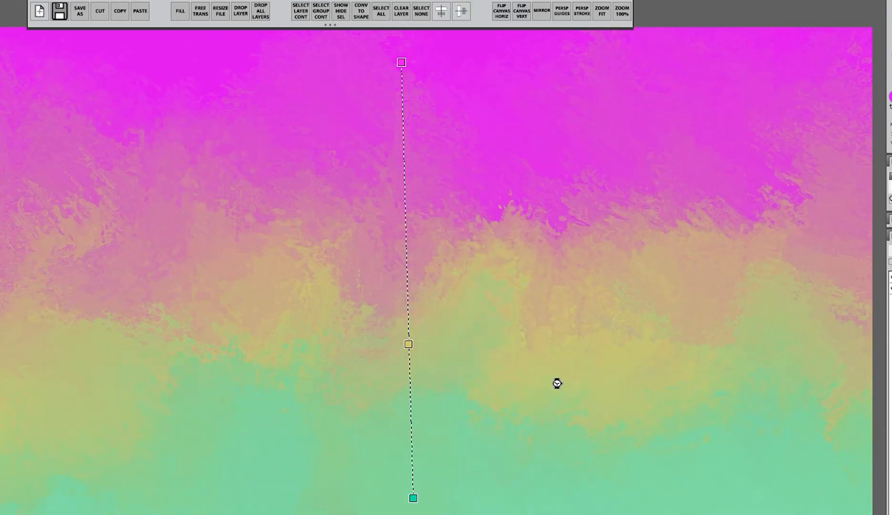
left_click(515, 193)
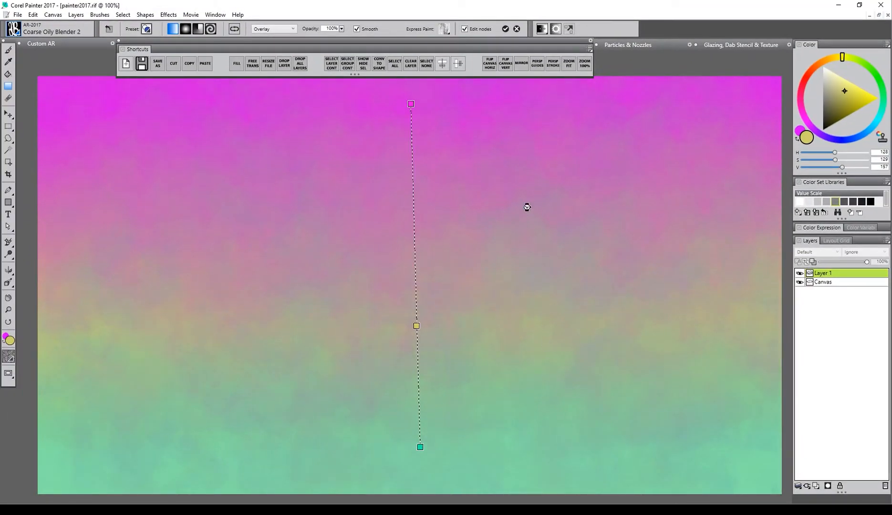
left_click(506, 29)
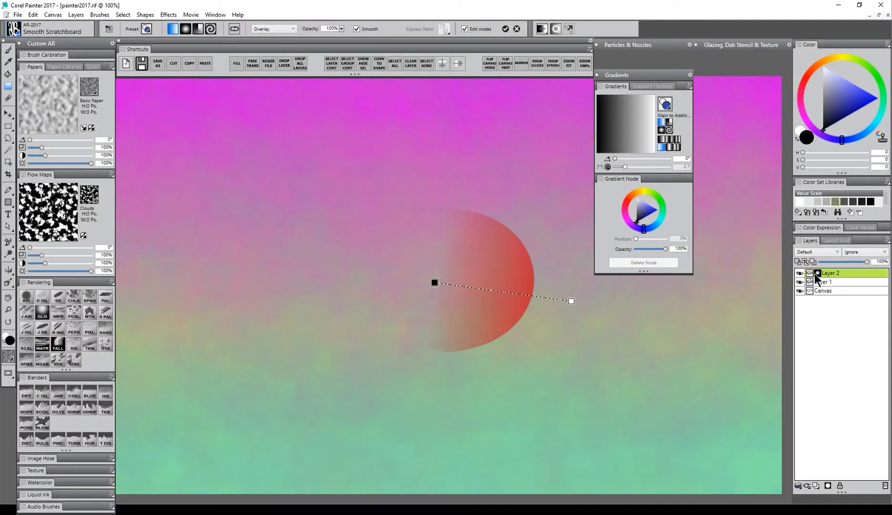
Step: Change the gradient on Layer 2's mask to radial, with its start node inside the red circle and its end node well outside
left_click_drag(434, 283, 461, 278)
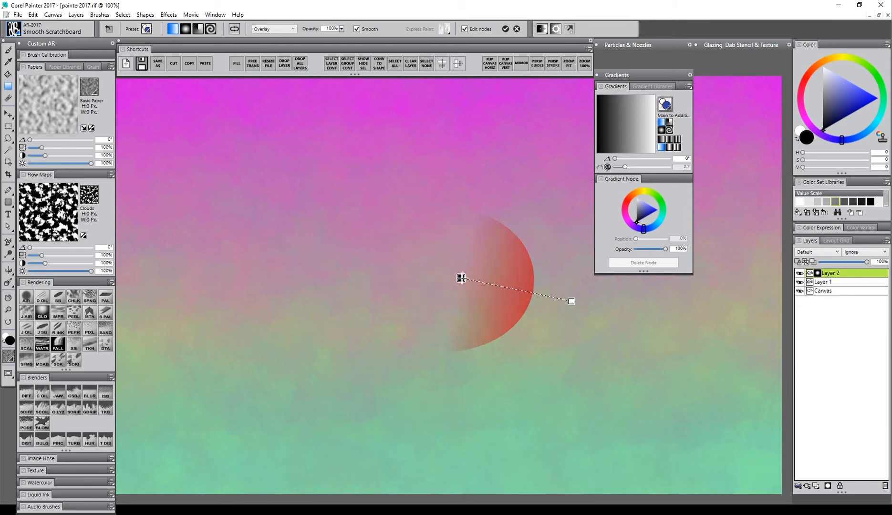
left_click(187, 30)
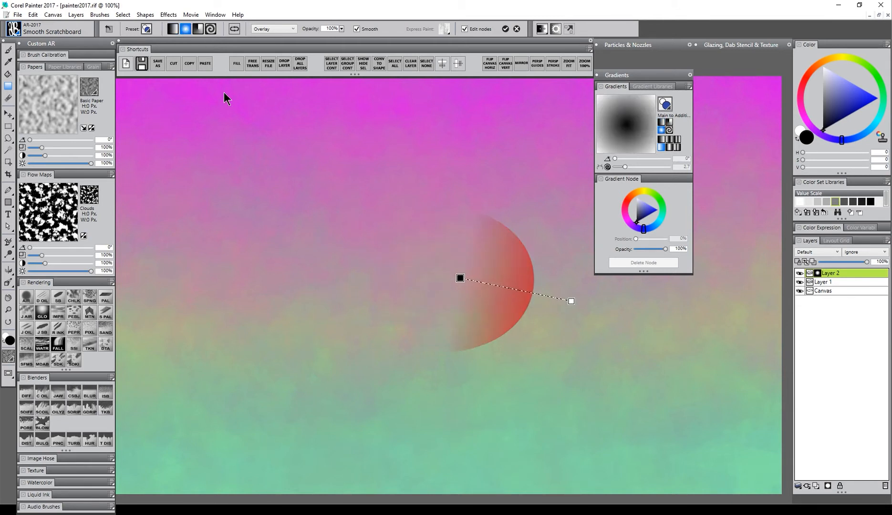
left_click_drag(460, 278, 447, 280)
left_click_drag(570, 300, 659, 321)
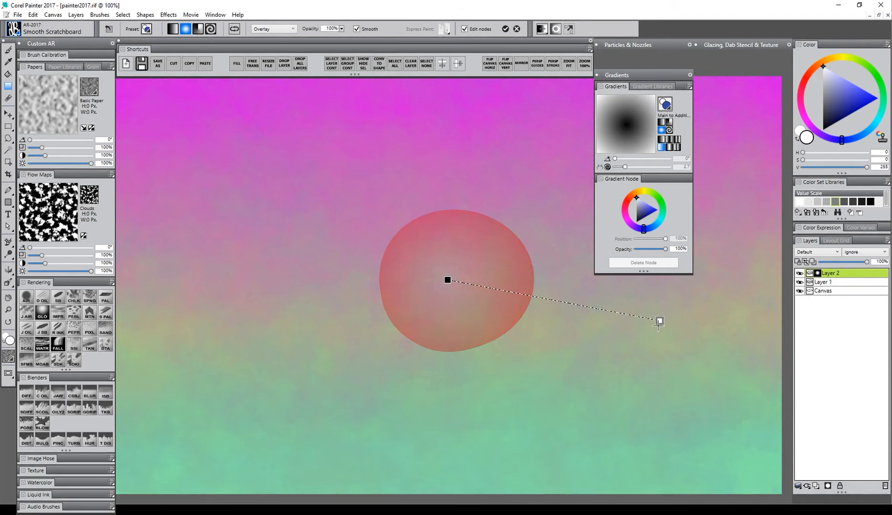
left_click_drag(456, 280, 472, 393)
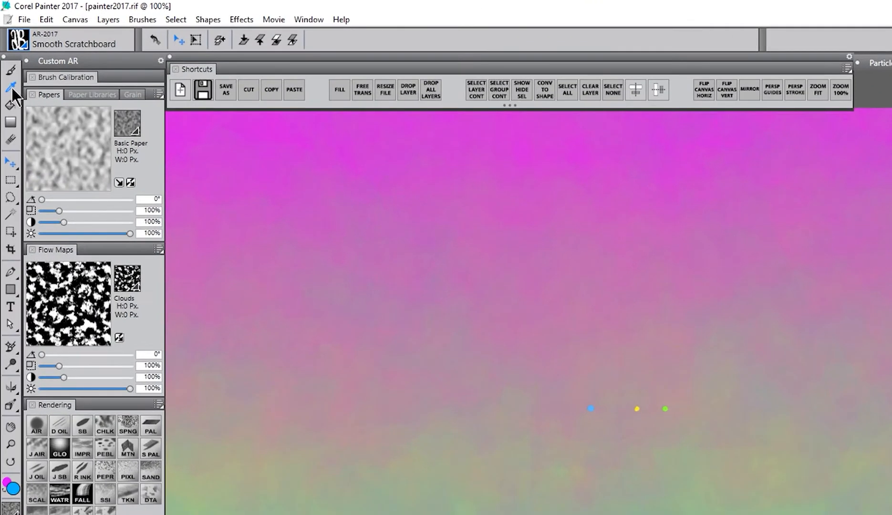
Step: Sample colors from several spots on the canvas using the Dropper tool with the Point sample size
left_click(9, 61)
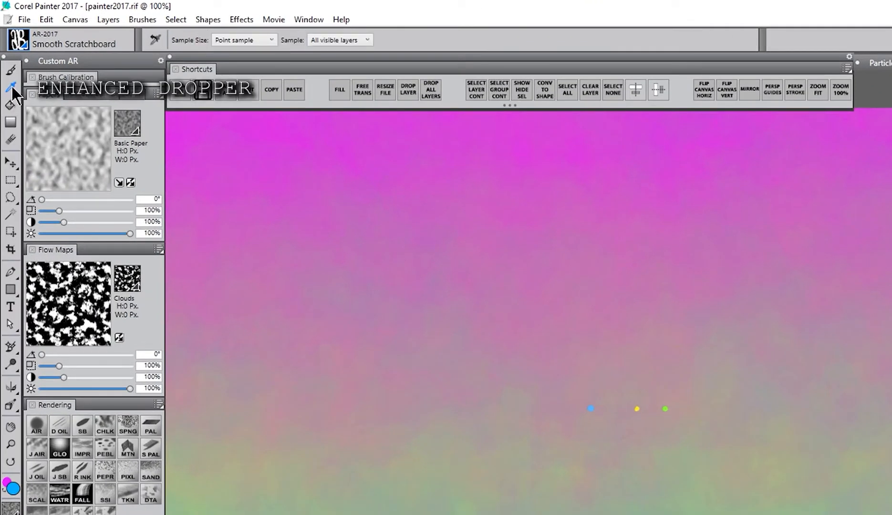
left_click(244, 40)
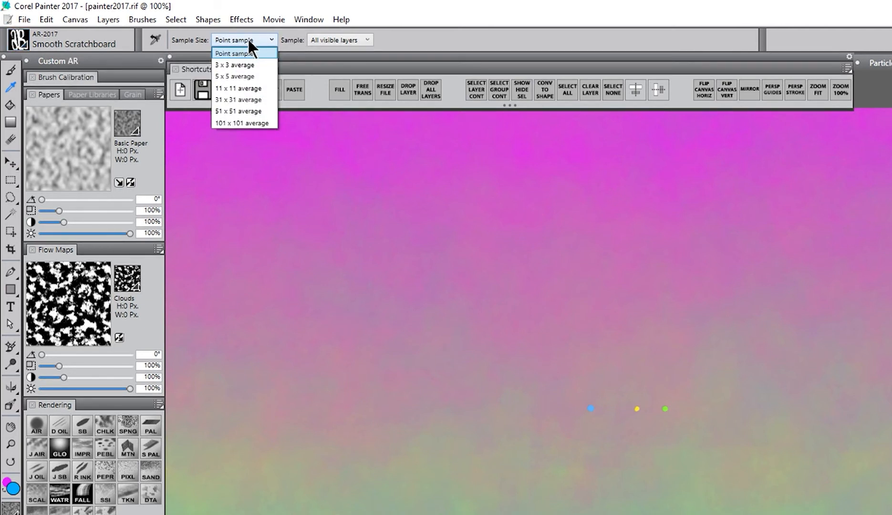
left_click(251, 52)
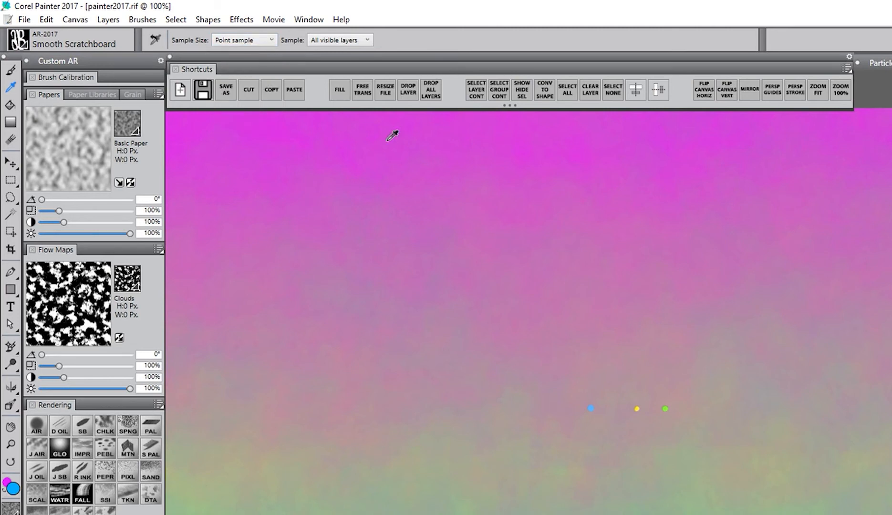
left_click(648, 356)
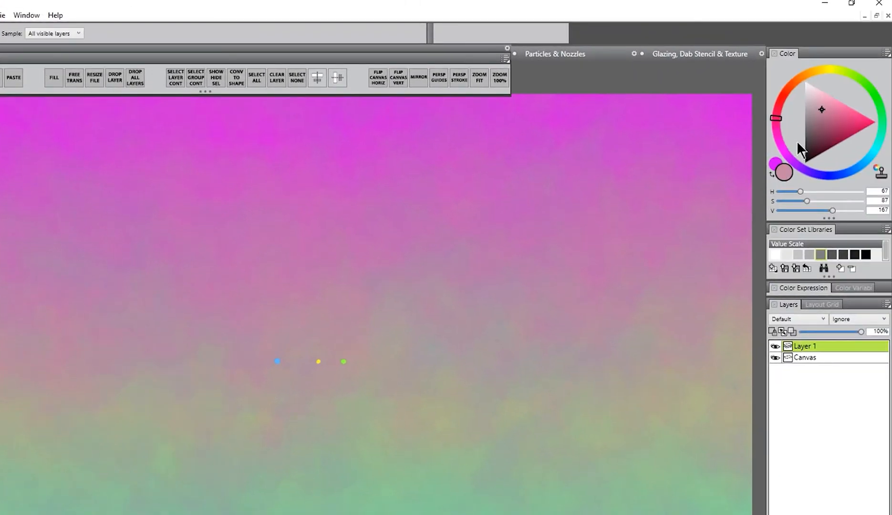
left_click_drag(399, 318, 354, 391)
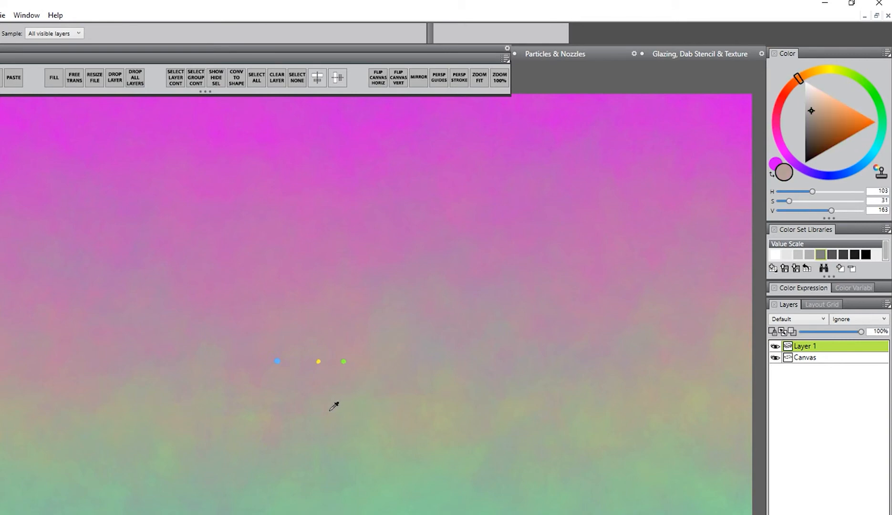
Step: Set the Dropper's sample size to 101 x 101 average and sample colors across the canvas and around the colored dots
left_click(60, 30)
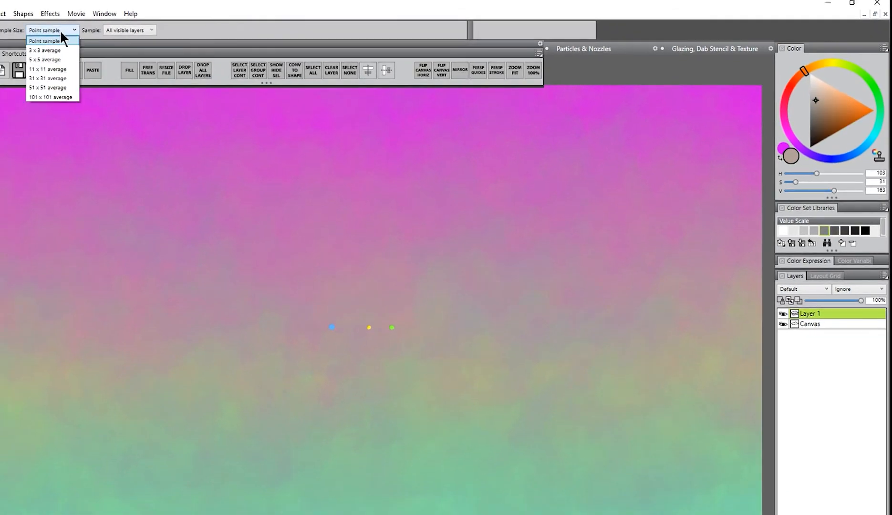
left_click(61, 98)
left_click_drag(443, 328, 620, 95)
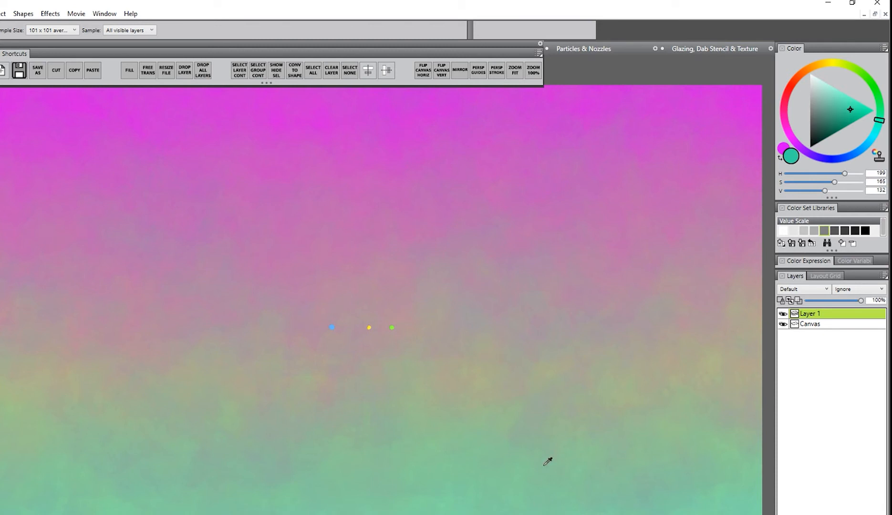
left_click(561, 313)
left_click_drag(405, 326, 337, 324)
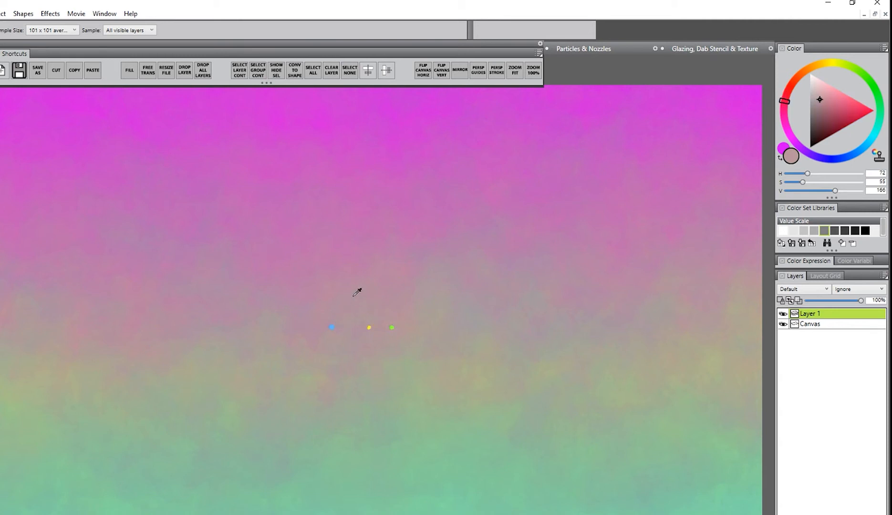
Step: Draw a black freehand circle around the blue dot to mark the sampling area, and undo the stroke
mouse_move(334, 292)
left_mouse_down()
mouse_move(341, 377)
mouse_move(322, 302)
left_mouse_up()
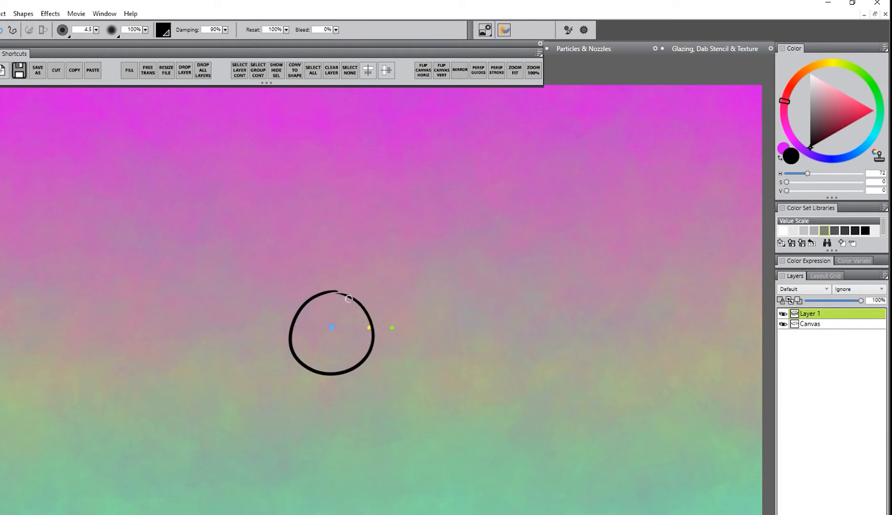
key("ctrl+z")
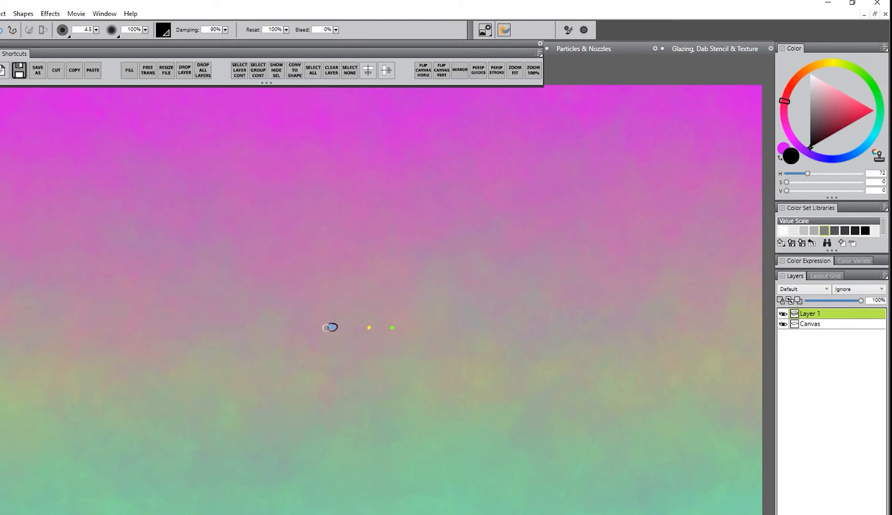
Step: Set the Dropper's sample size back to Point sample and sample at the blue and yellow dots
key("d")
left_click(50, 31)
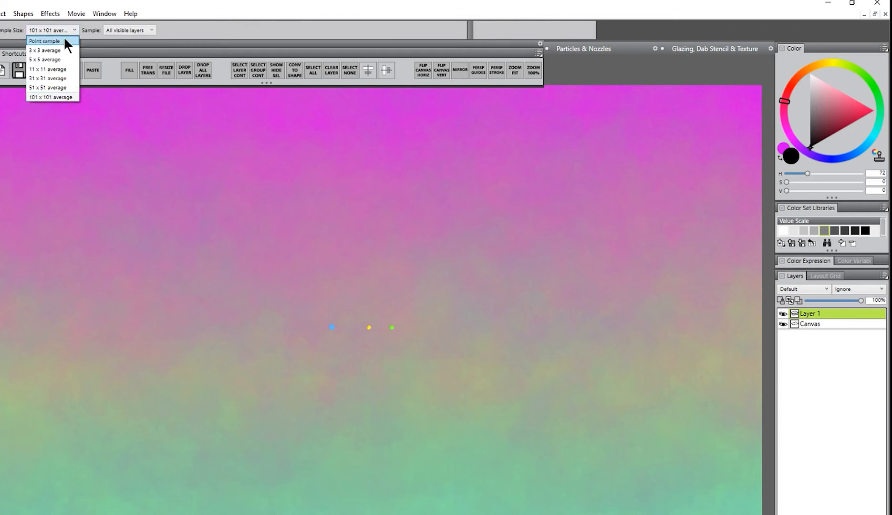
left_click(64, 37)
left_click(333, 327)
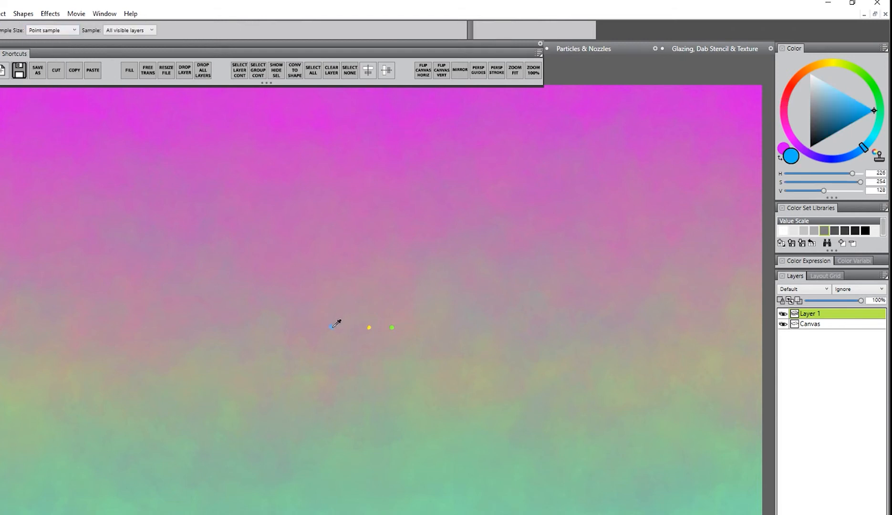
left_click(369, 328)
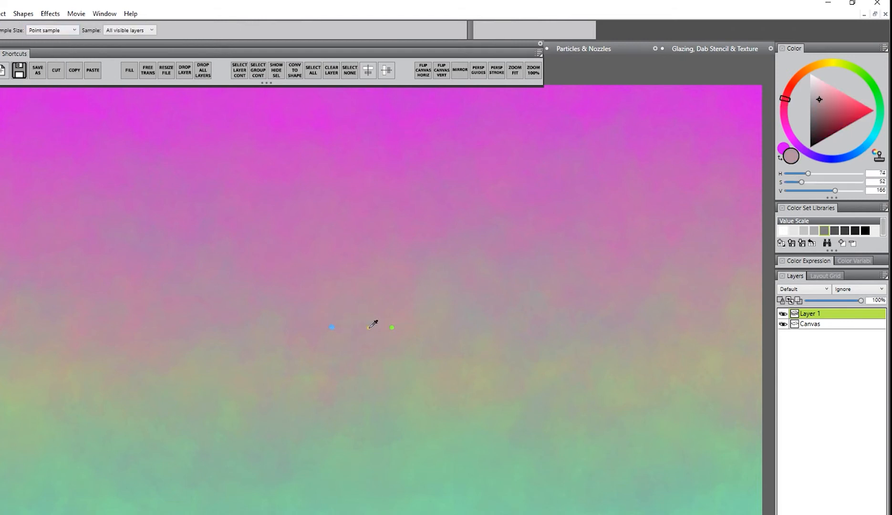
Step: Sample the yellow and green dots and the canvas colors around them with the point-sample Dropper
left_click(369, 329)
left_click(392, 328)
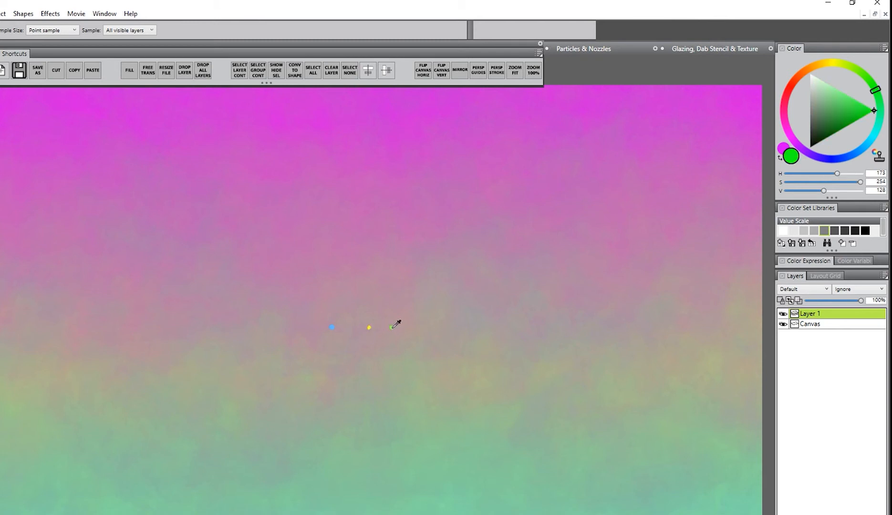
left_click_drag(379, 322, 313, 347)
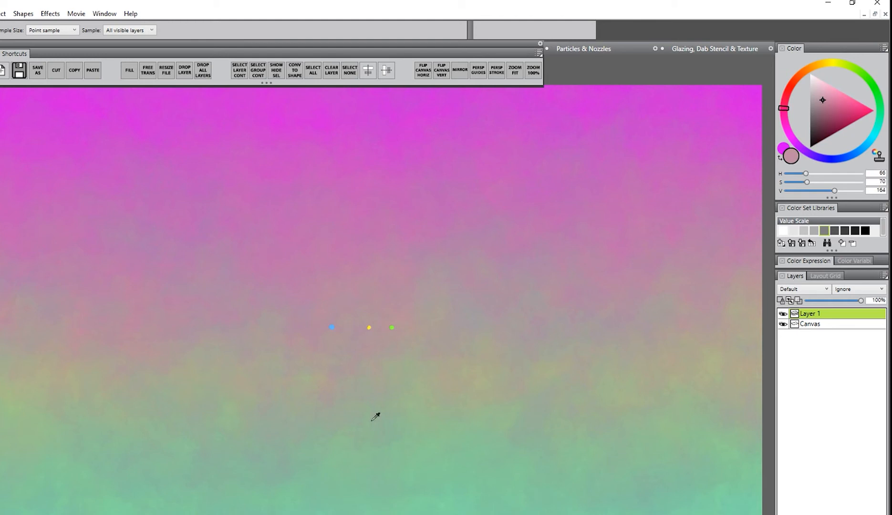
Step: Add a new layer named overlay above Layer 1, set its composite method to Overlay, and fill it with bright red
key("o")
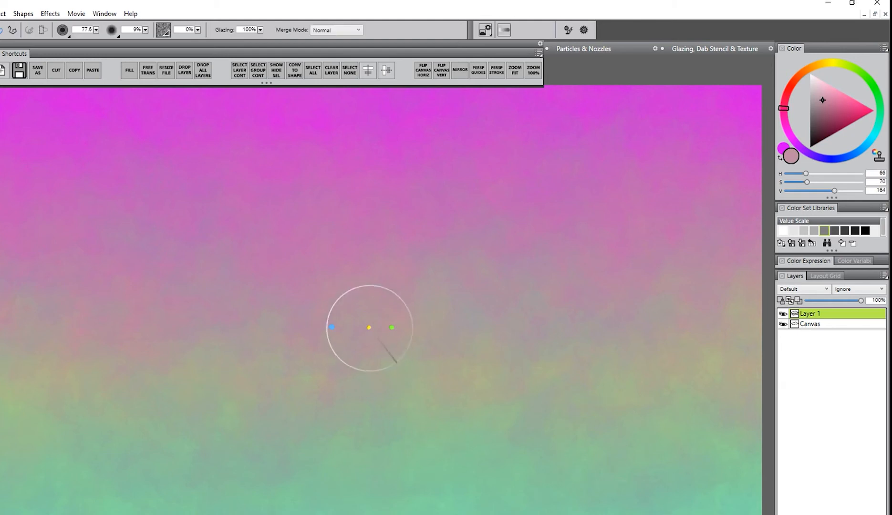
key("ctrl+shift+n")
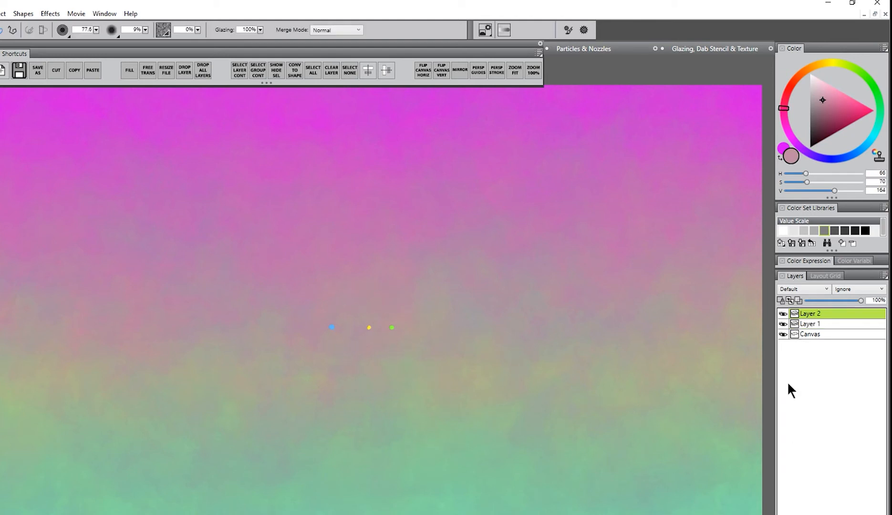
left_click(803, 288)
left_click(789, 411)
left_click(872, 109)
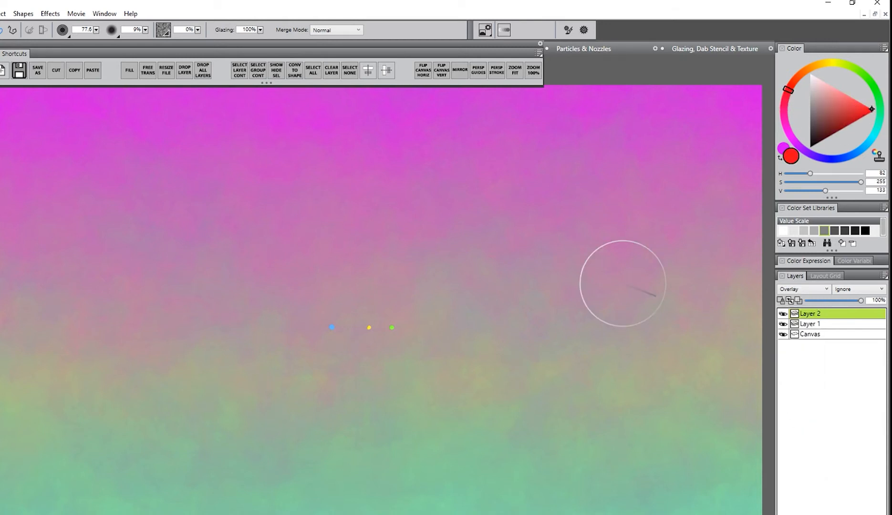
key("ctrl+f")
key("Return")
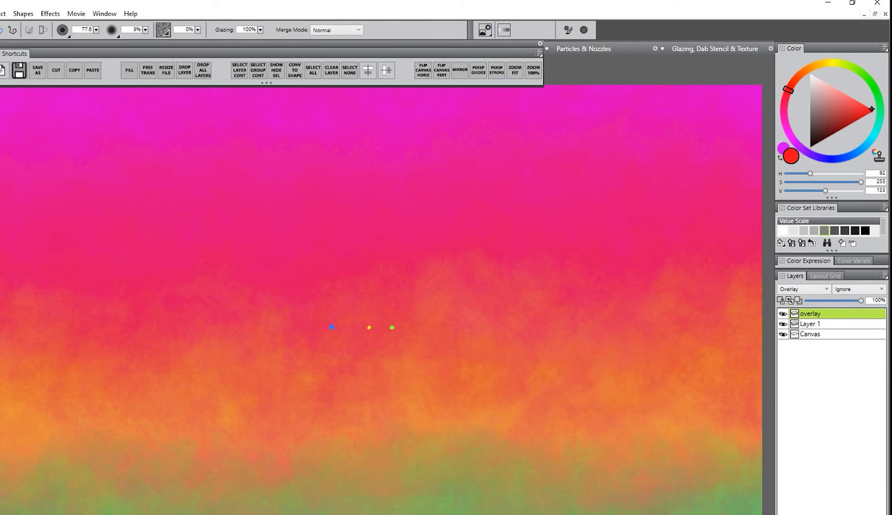
Step: Sample the combined colors down the canvas with the Dropper, and set its sampling source to Selected layer(s)
key("alt")
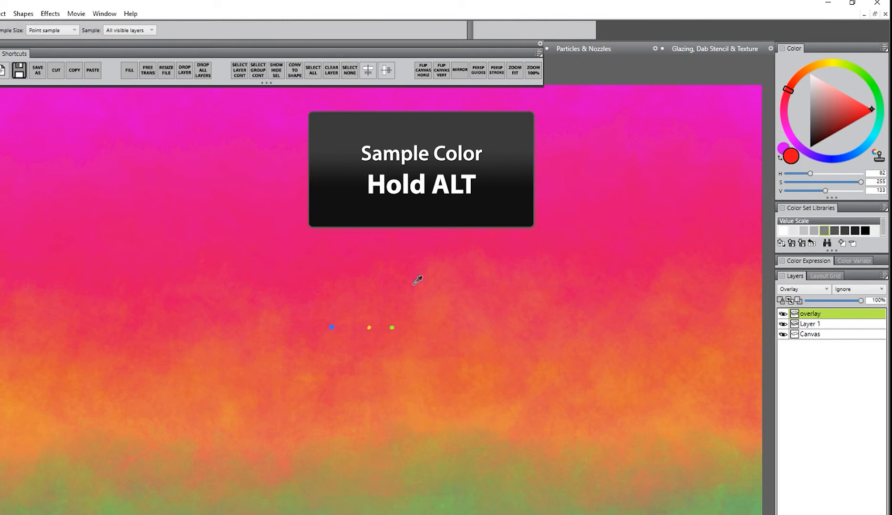
left_click_drag(418, 289, 420, 512)
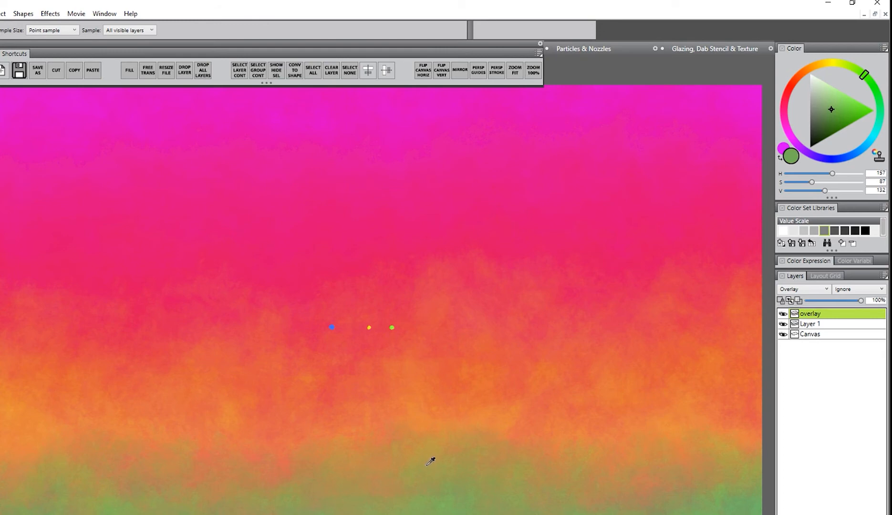
left_click(127, 30)
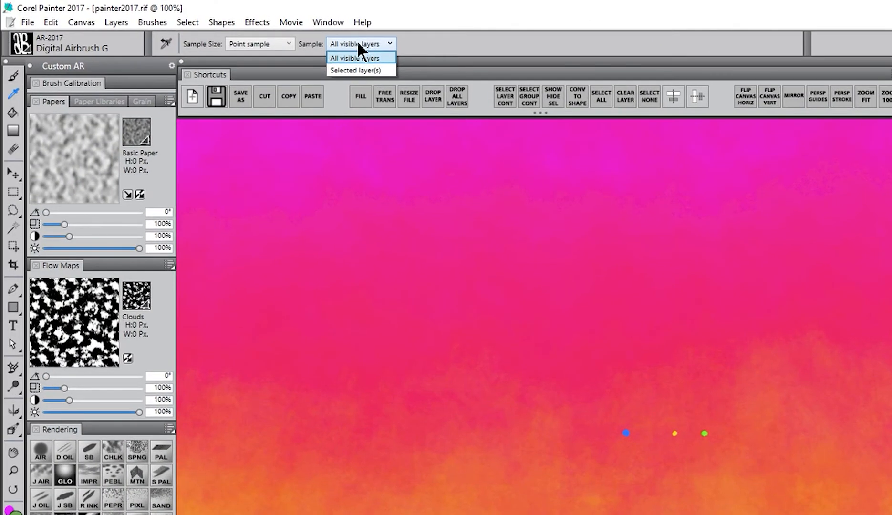
left_click(366, 71)
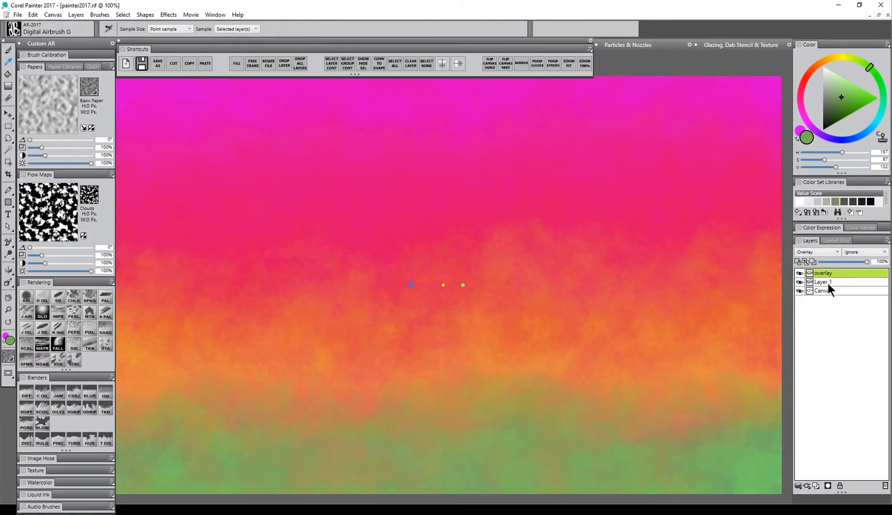
Step: Select Layer 1, sample its own colors on the lower canvas, and hide the overlay layer
left_click(828, 283)
mouse_move(541, 299)
left_mouse_down()
mouse_move(530, 295)
mouse_move(503, 421)
mouse_move(492, 428)
mouse_move(529, 273)
mouse_move(548, 277)
mouse_move(534, 317)
mouse_move(548, 297)
mouse_move(546, 343)
mouse_move(533, 362)
left_mouse_up()
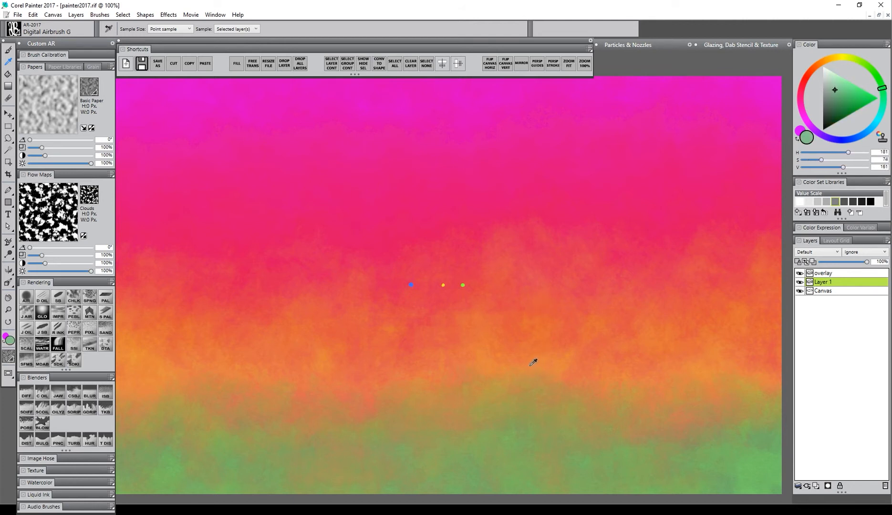
left_click(800, 273)
left_click_drag(553, 369, 551, 372)
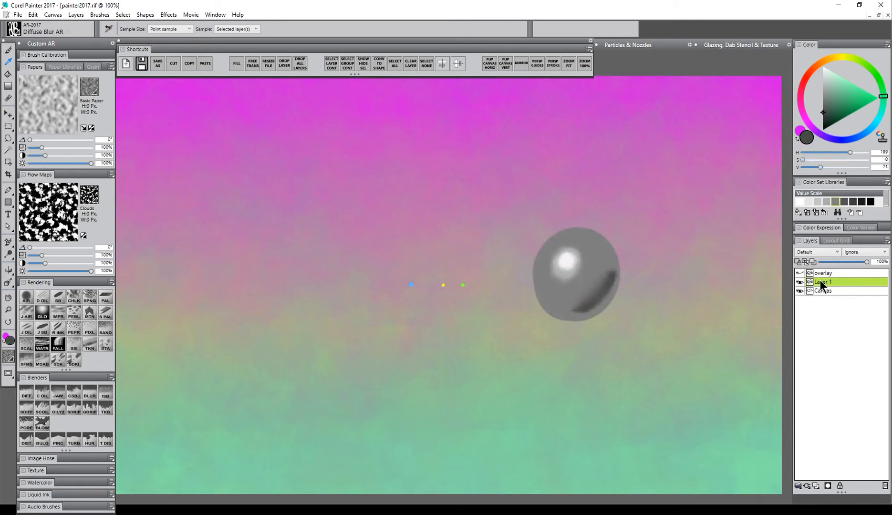
Step: Show the overlay layer, sample the ball's base color from Layer 1, and toggle the overlay off and on to compare
left_click(800, 273)
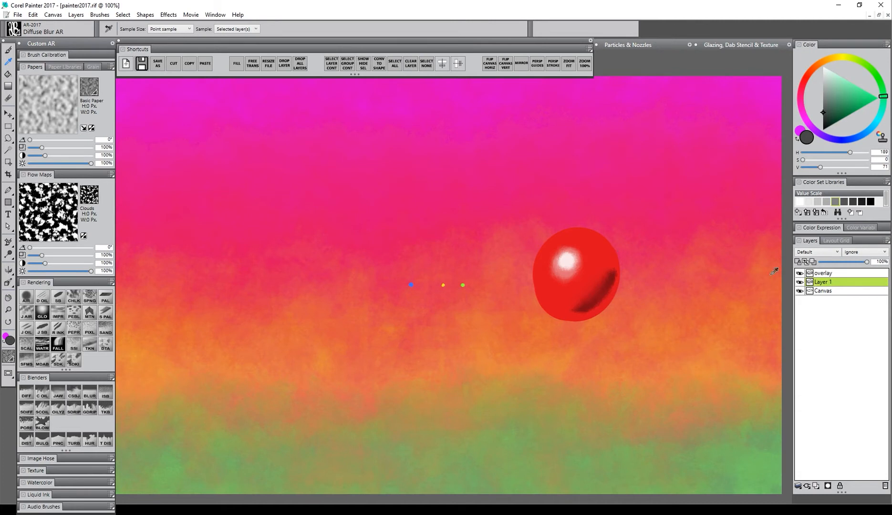
left_click(602, 252)
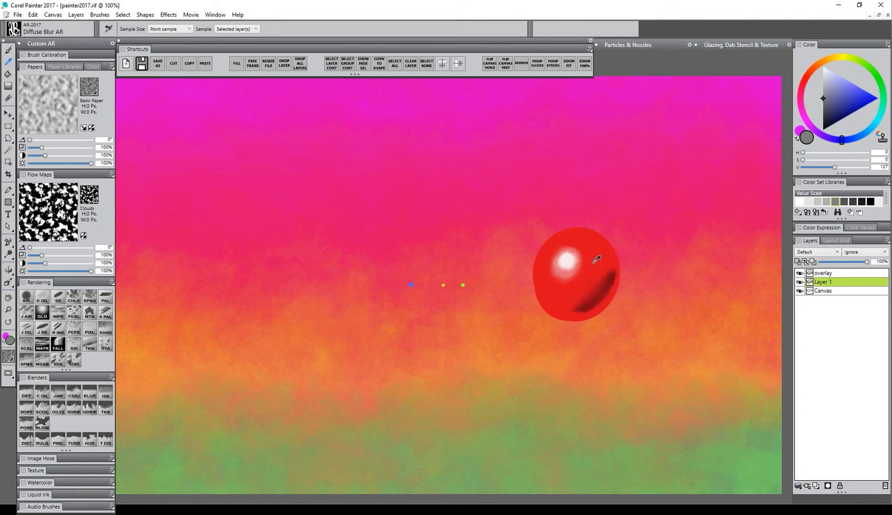
left_click(800, 273)
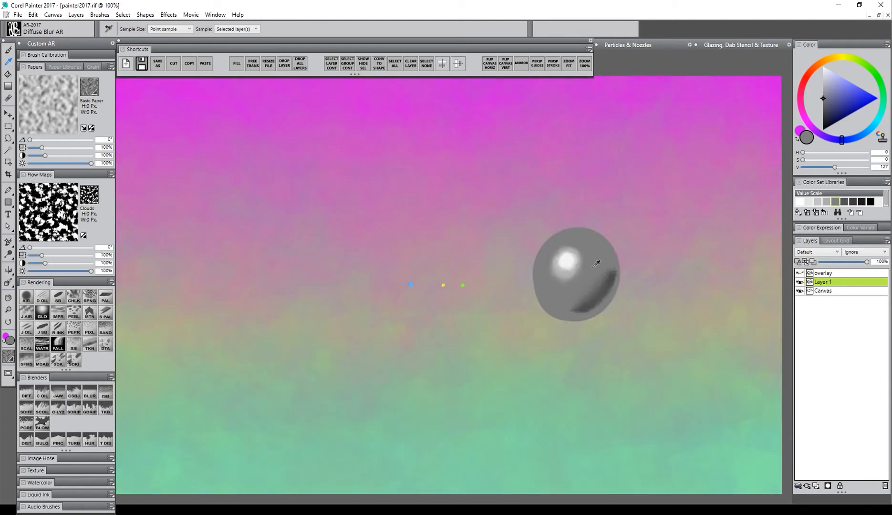
left_click(800, 273)
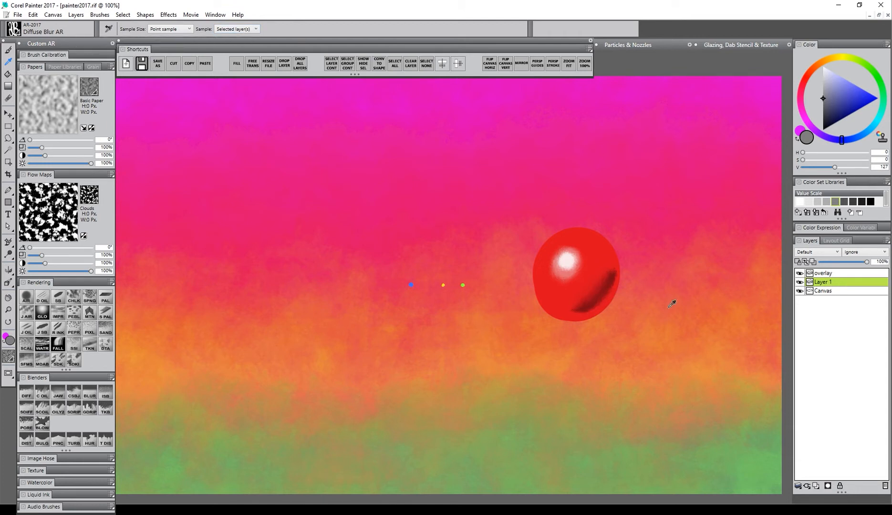
Step: Shade the ball on Layer 1 with light and dark strokes, choosing a dark color and sampling its white highlight
mouse_move(556, 258)
left_mouse_down()
mouse_move(568, 272)
mouse_move(567, 235)
left_mouse_up()
left_click(824, 117)
left_click_drag(606, 258, 570, 307)
left_click(574, 258, "alt")
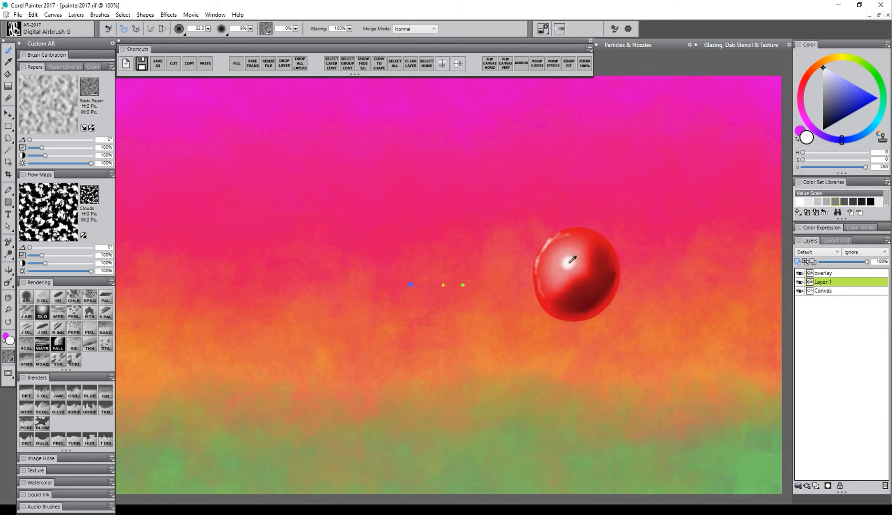
left_click_drag(590, 258, 580, 291)
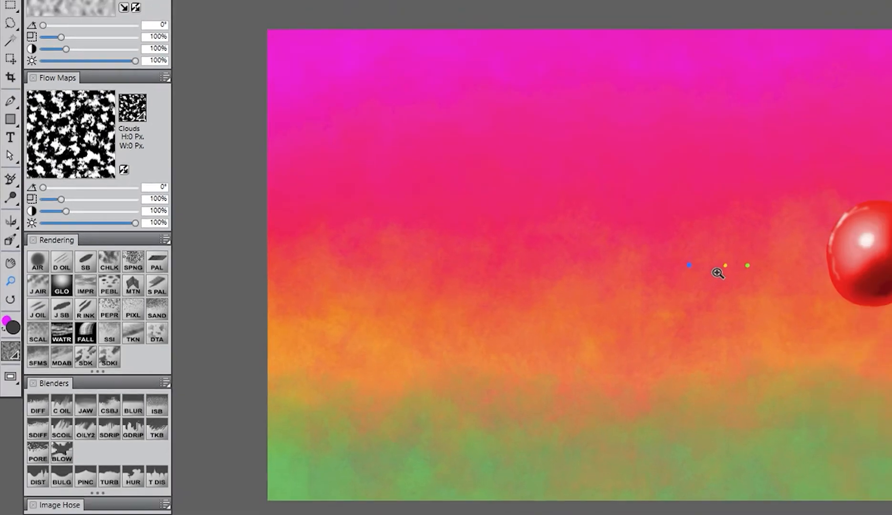
Step: Paint a light orange highlight dot on the tip of the nose, on the hilight layer
left_click(788, 263)
left_click_drag(479, 307, 512, 290)
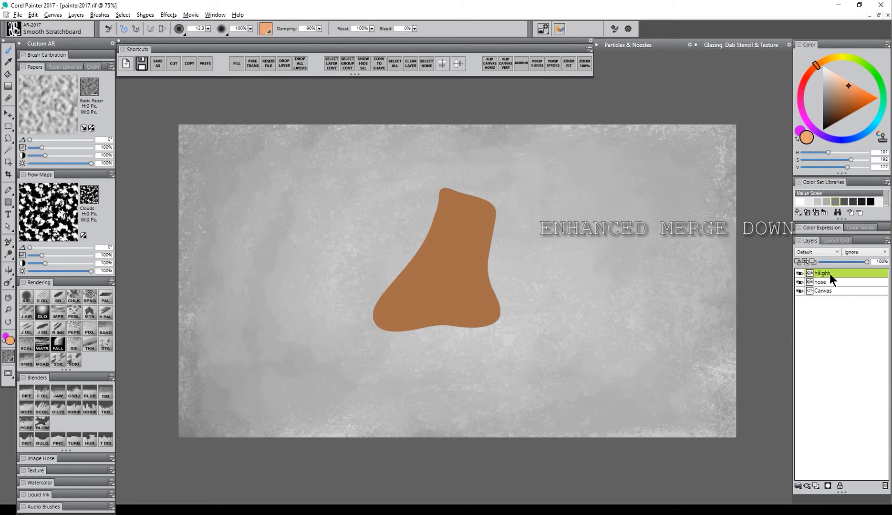
left_click(390, 302)
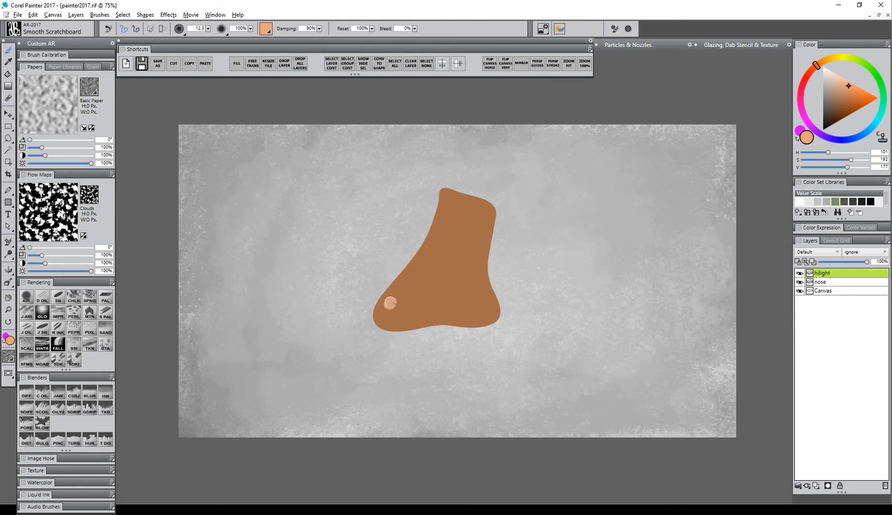
Step: Add a new layer named nostril and paint a black nostril near the base of the nose
left_click(816, 486)
left_click(823, 129)
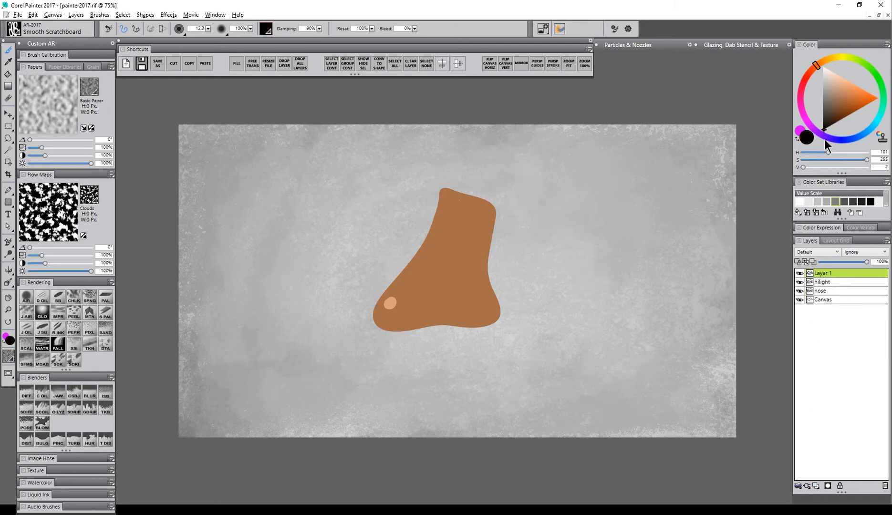
mouse_move(470, 313)
left_mouse_down()
mouse_move(482, 316)
mouse_move(451, 319)
mouse_move(479, 317)
left_mouse_up()
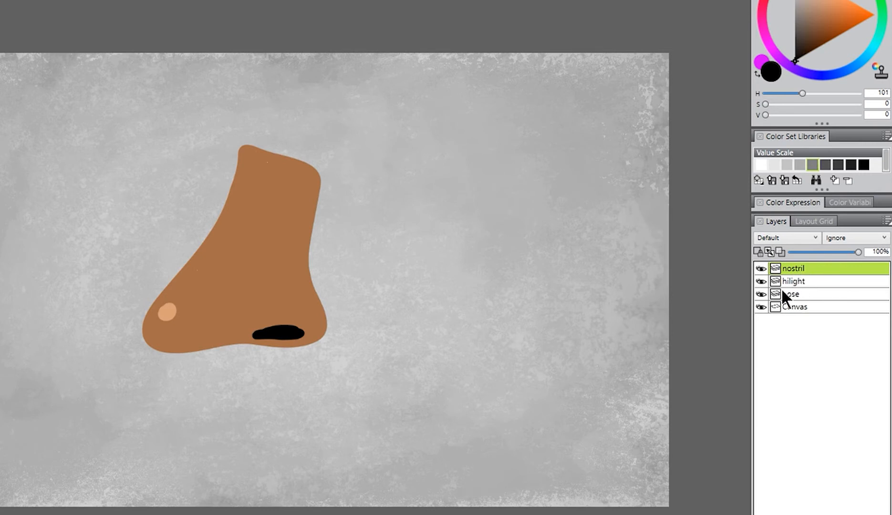
Step: Merge the hilight layer down into the nose layer, and merge the nostril layer with it as well
left_click(795, 282)
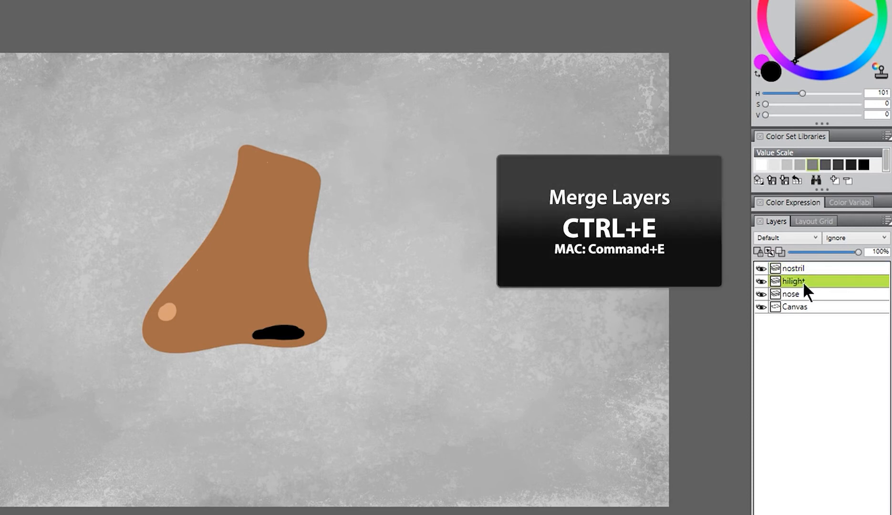
key("ctrl+e")
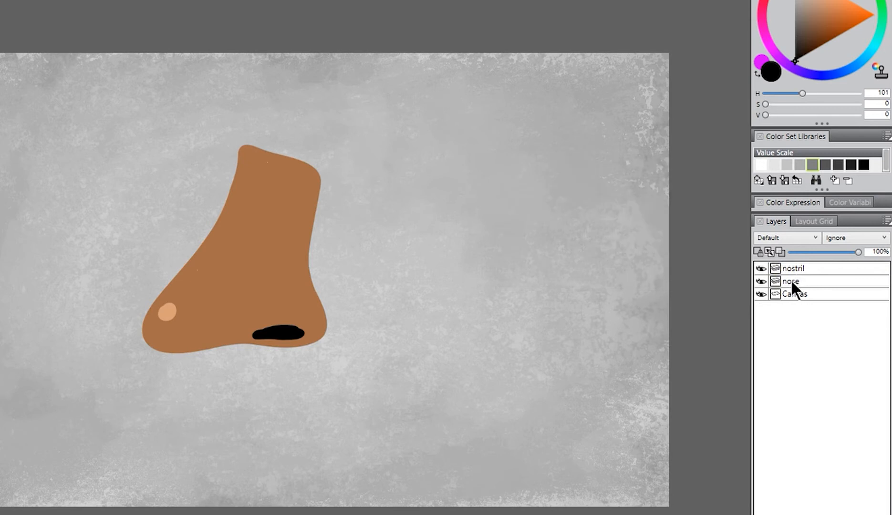
left_click(787, 279)
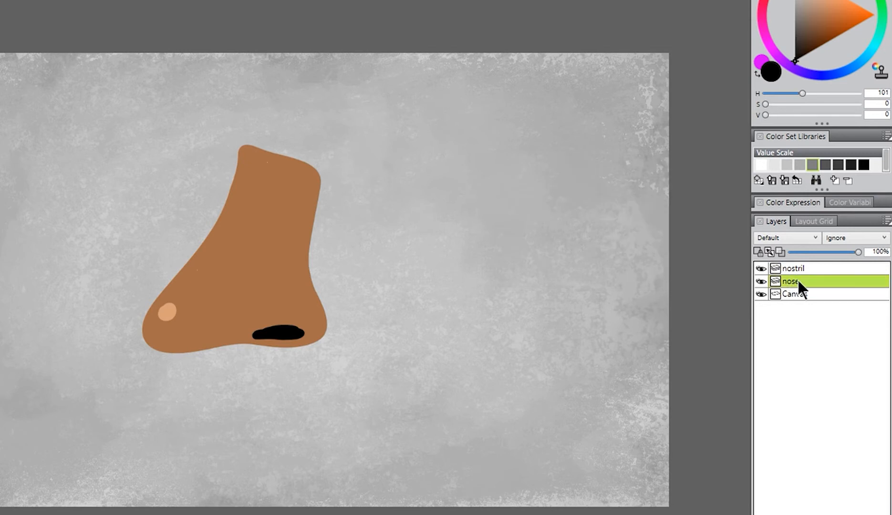
key("ctrl+e")
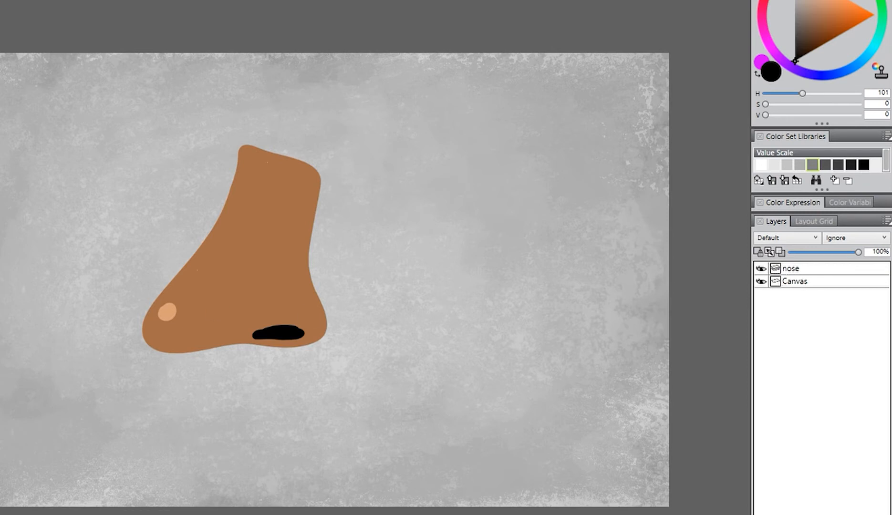
Step: Move the merged nose slightly to the right and down, and select the nose layer
left_click_drag(269, 310, 296, 319)
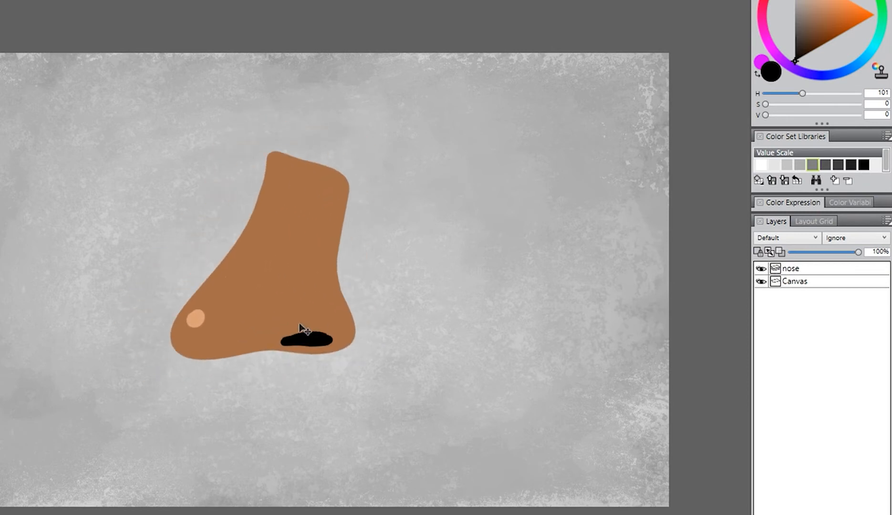
left_click(787, 268)
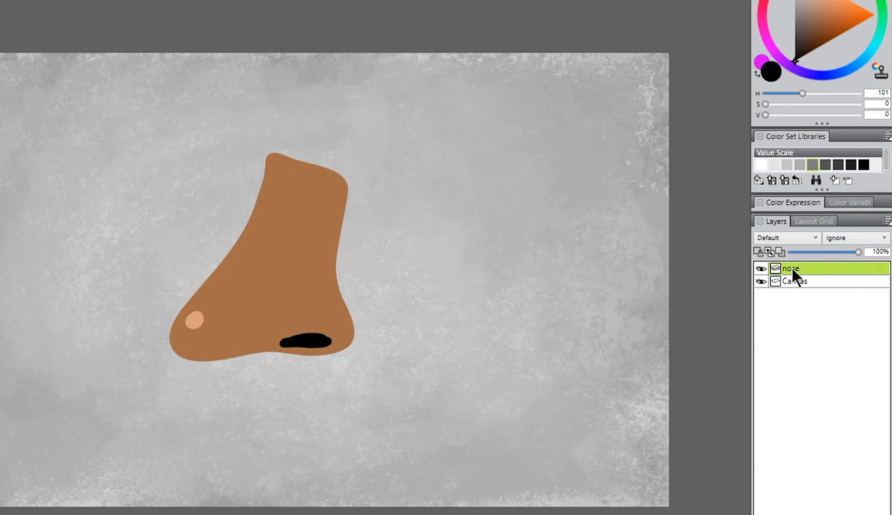
double_click(792, 267)
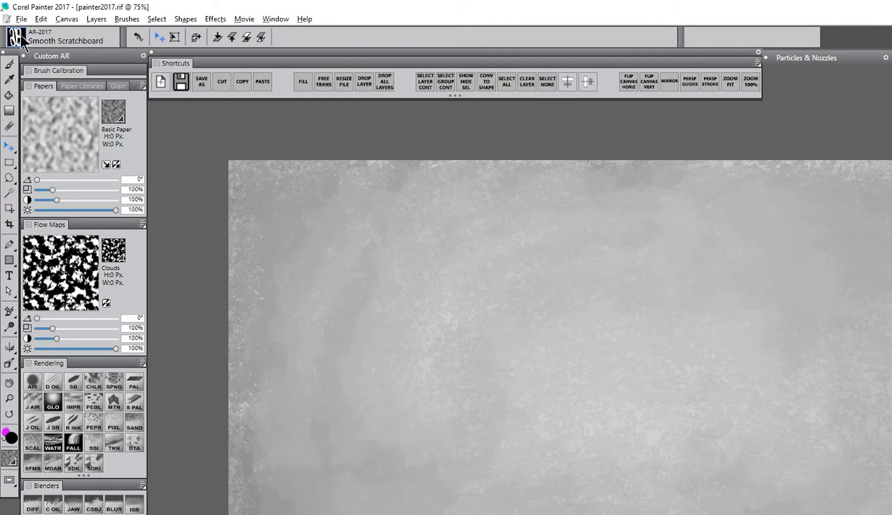
Step: Look at the brush selector's brush list, and open the Brush Selector as a floating panel beside the custom palette
left_click(18, 38)
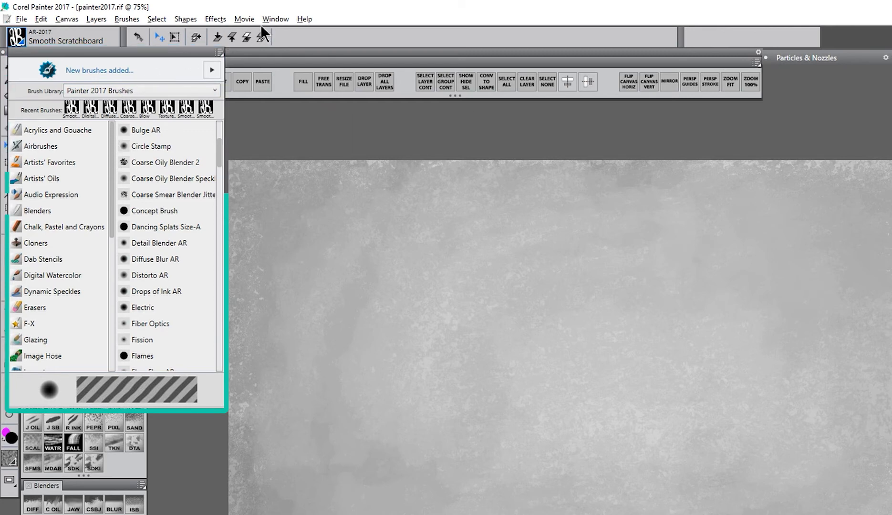
left_click(275, 18)
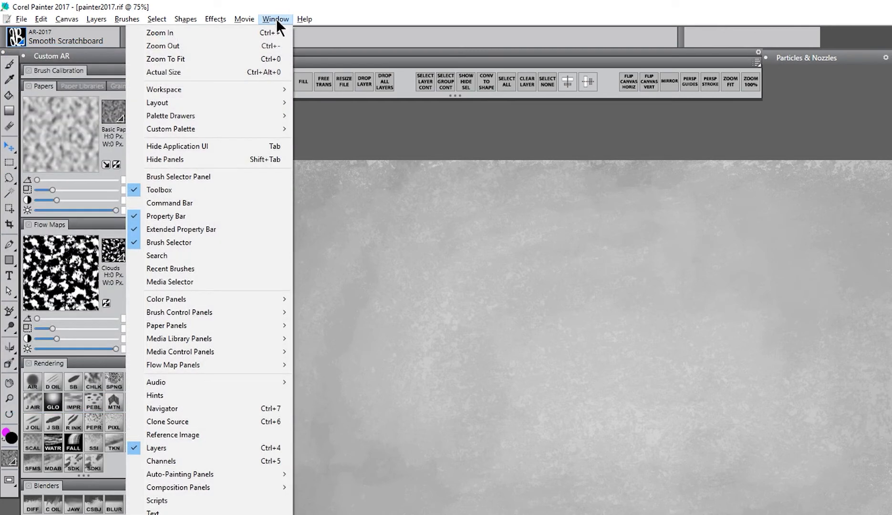
left_click(194, 178)
mouse_move(878, 59)
left_mouse_down()
mouse_move(608, 160)
mouse_move(261, 157)
mouse_move(246, 125)
left_mouse_up()
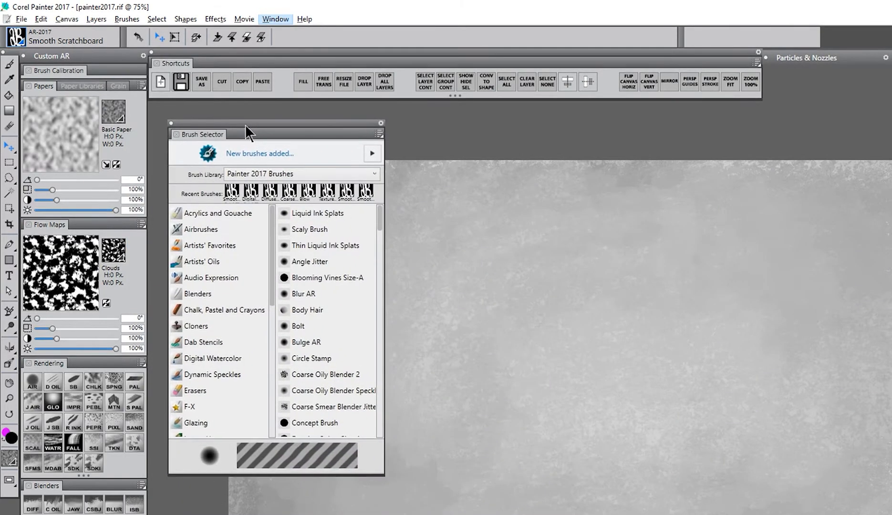
Step: Compare the drop-down brush list with the floating Brush Selector panel, and move the panel up against the custom palette
left_click(18, 39)
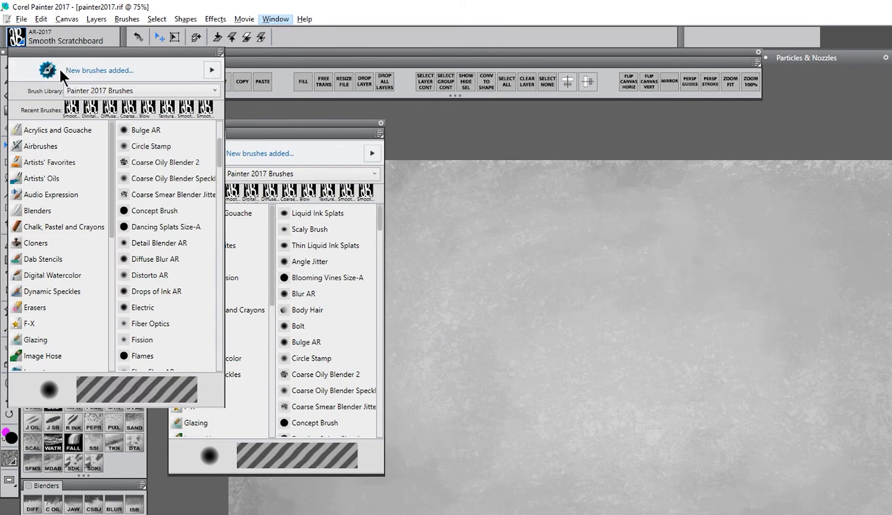
left_click(267, 11)
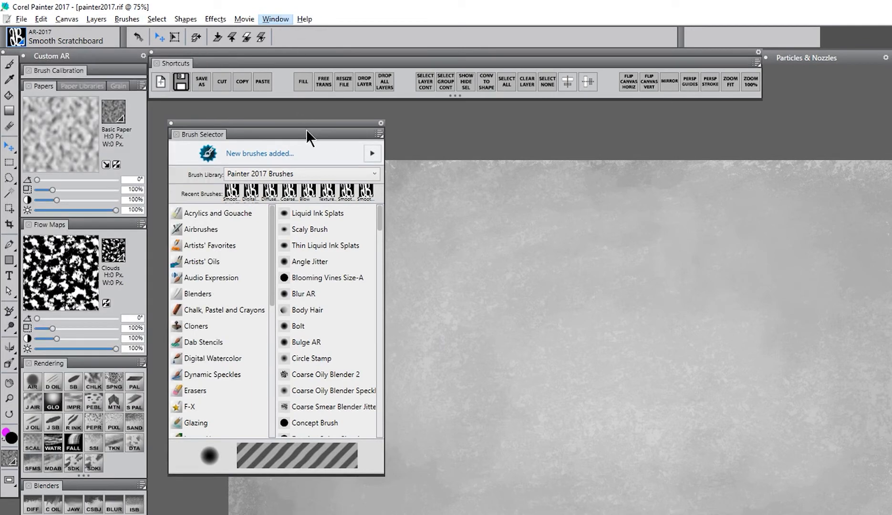
left_click_drag(306, 129, 286, 111)
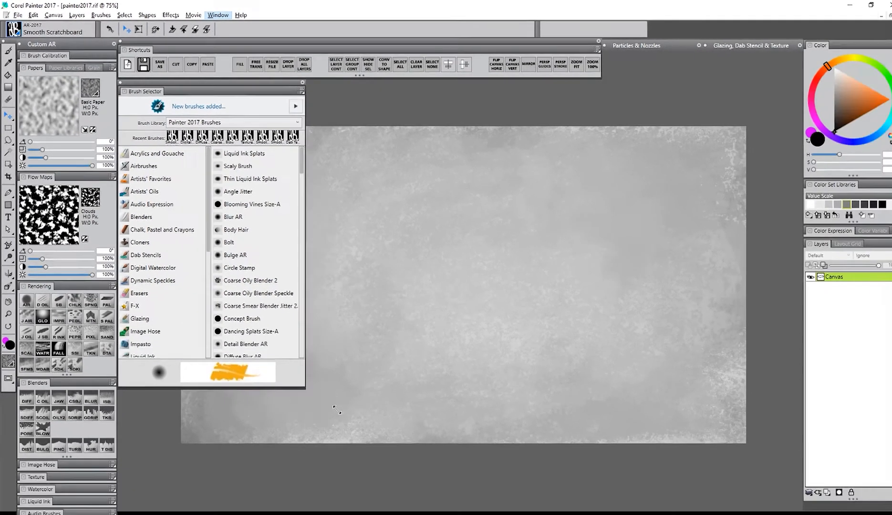
Step: Enlarge the floating Brush Selector panel, and look through its available brush libraries
left_click_drag(337, 410, 386, 458)
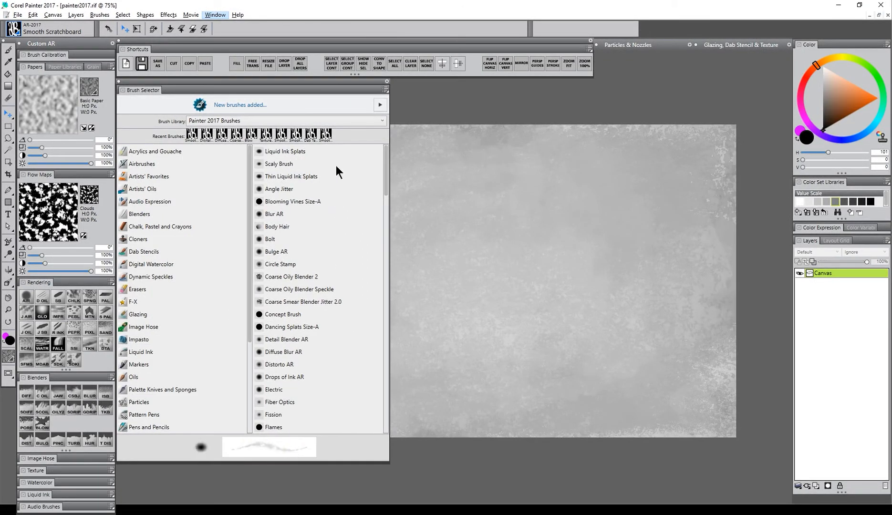
left_click(253, 120)
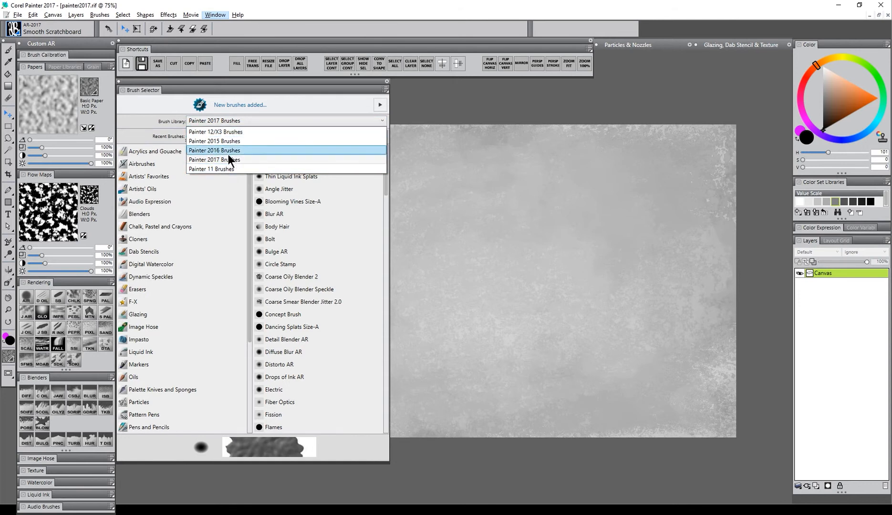
left_click(272, 88)
left_click(253, 120)
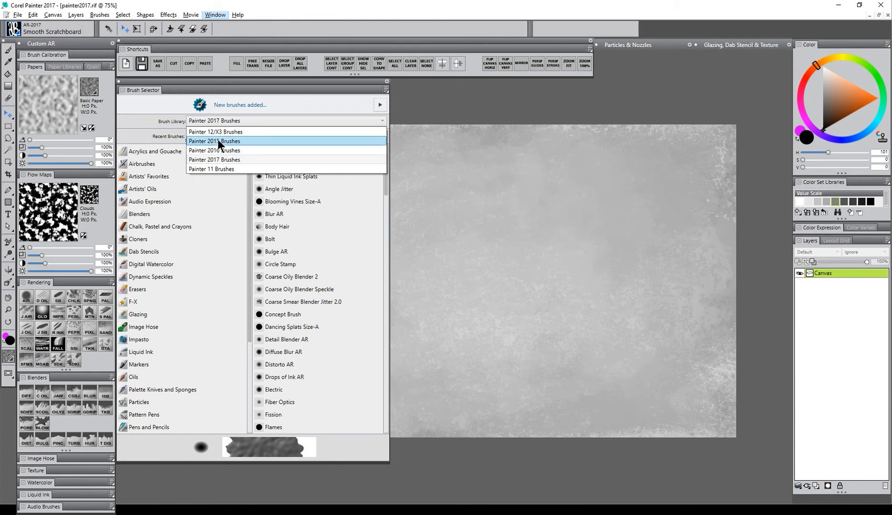
left_click(260, 91)
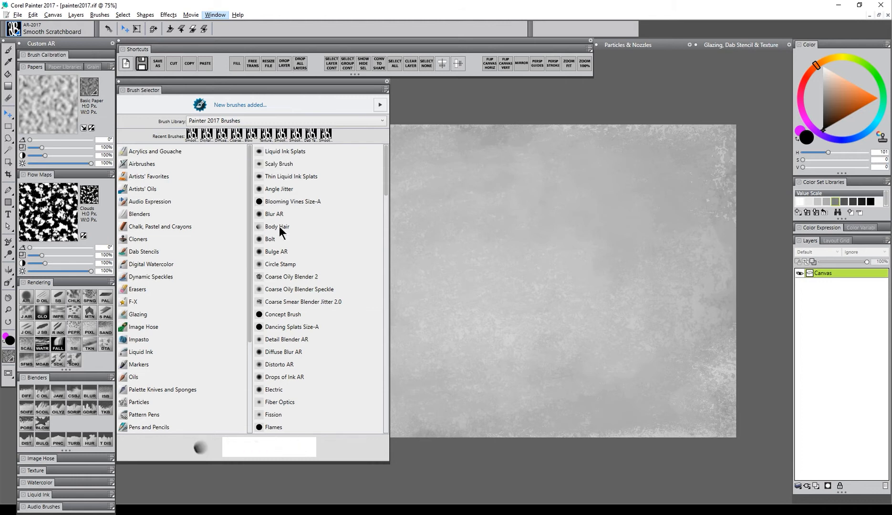
Step: Paint test strokes on the canvas with the Artists' Oils brushes Dry Palette Knife, Oily Bristle and Real Oils Short
left_click(149, 190)
left_click(281, 189)
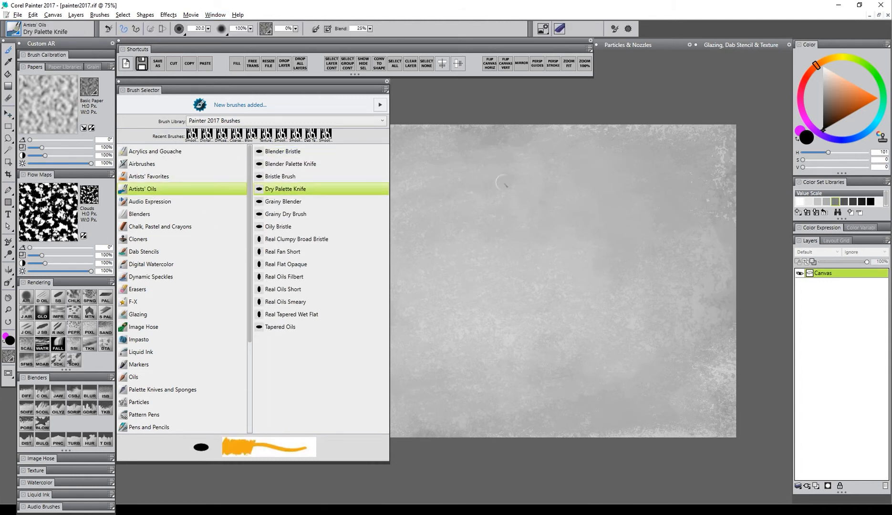
left_click(285, 227)
mouse_move(519, 195)
left_mouse_down()
mouse_move(546, 210)
mouse_move(492, 277)
left_mouse_up()
left_click(285, 289)
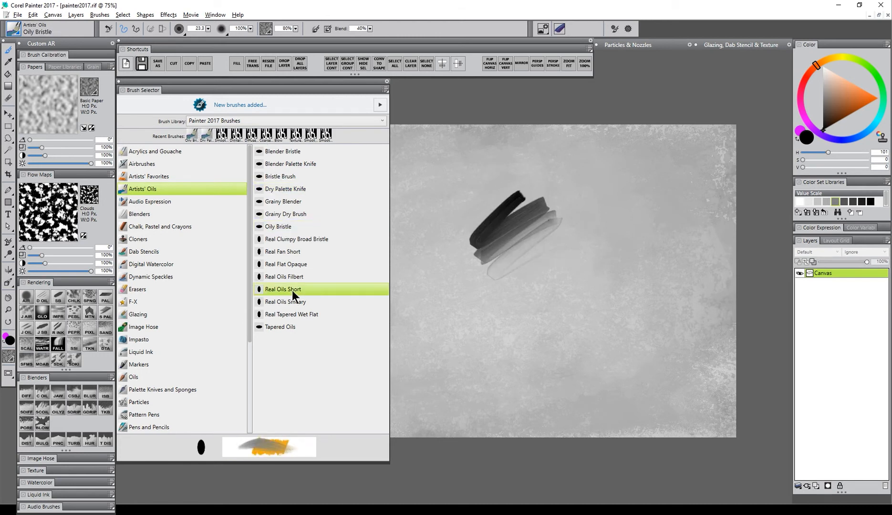
left_click_drag(574, 222, 596, 234)
Step: Paint Digital Watercolor strokes with Broad Water Brush, and try choosing Spatter Water 2 and Stencil Flow Map - Grainy from the drop-down brush list
left_click(151, 264)
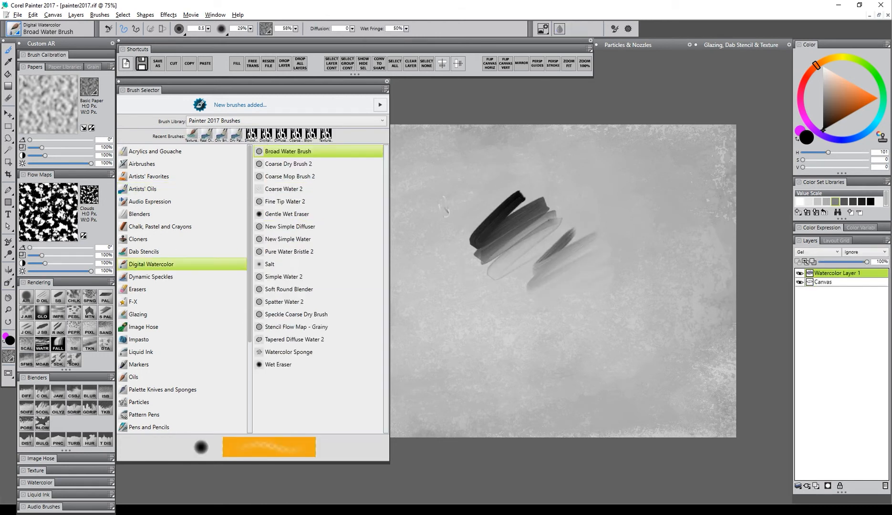
mouse_move(446, 211)
left_mouse_down()
mouse_move(469, 225)
mouse_move(531, 294)
mouse_move(597, 211)
mouse_move(554, 223)
mouse_move(602, 242)
mouse_move(602, 265)
left_mouse_up()
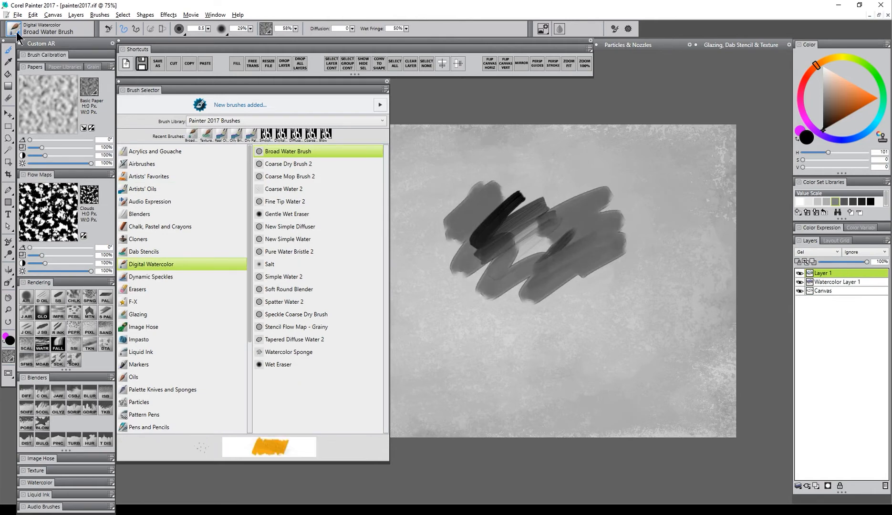
left_click(17, 29)
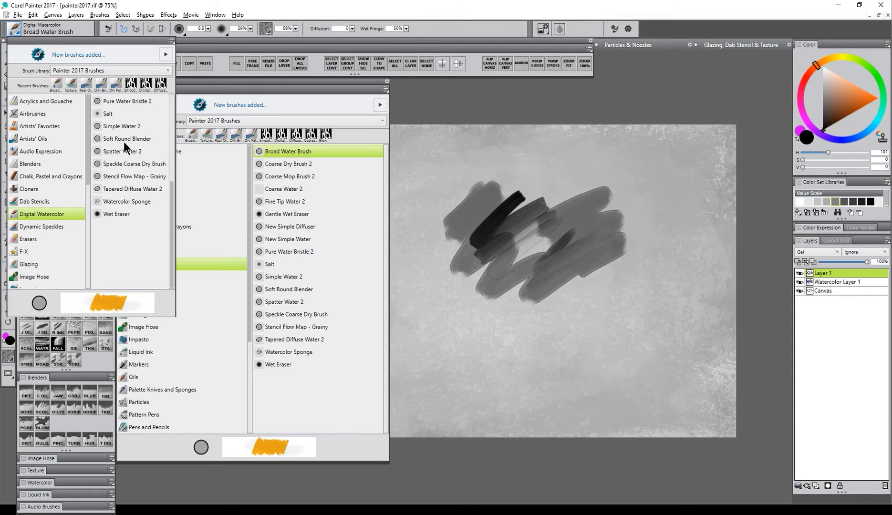
left_click(125, 150)
left_click(17, 29)
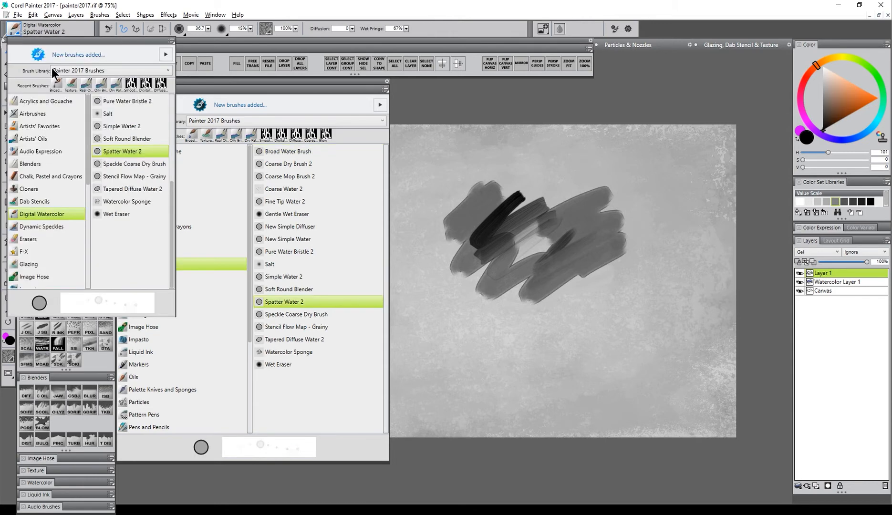
left_click(125, 177)
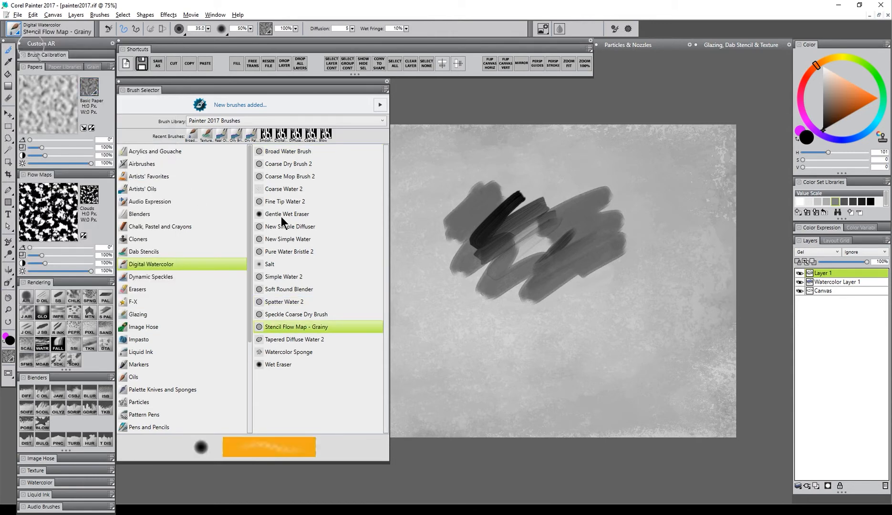
Step: Try Fine Tip Water 2, Spatter Water 2, Stencil Flow Map - Grainy and Tapered Diffuse Water 2 from the floating panel on the canvas
left_click(287, 203)
mouse_move(458, 162)
left_mouse_down()
mouse_move(506, 172)
mouse_move(477, 194)
left_mouse_up()
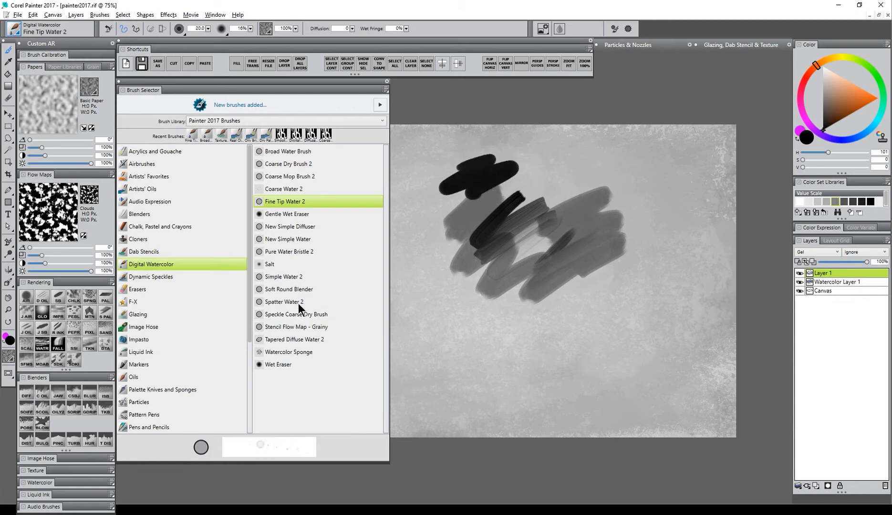
left_click(300, 302)
left_click_drag(611, 224, 664, 300)
left_click(300, 327)
mouse_move(506, 329)
left_mouse_down()
mouse_move(478, 348)
mouse_move(587, 362)
mouse_move(524, 368)
left_mouse_up()
left_click(295, 340)
mouse_move(620, 330)
left_mouse_down()
mouse_move(624, 349)
mouse_move(690, 384)
left_mouse_up()
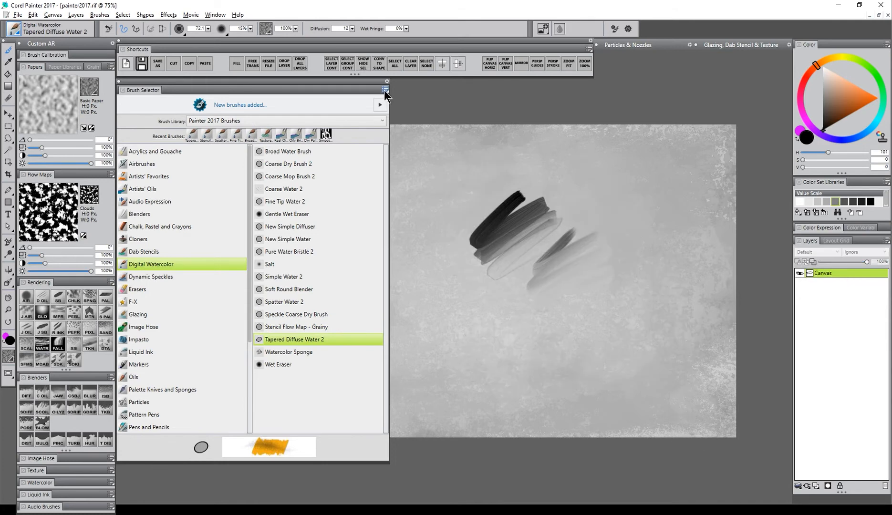
Step: Look at the Brush Selector panel's options, including the Category Display and Variant Display choices
left_click(385, 90)
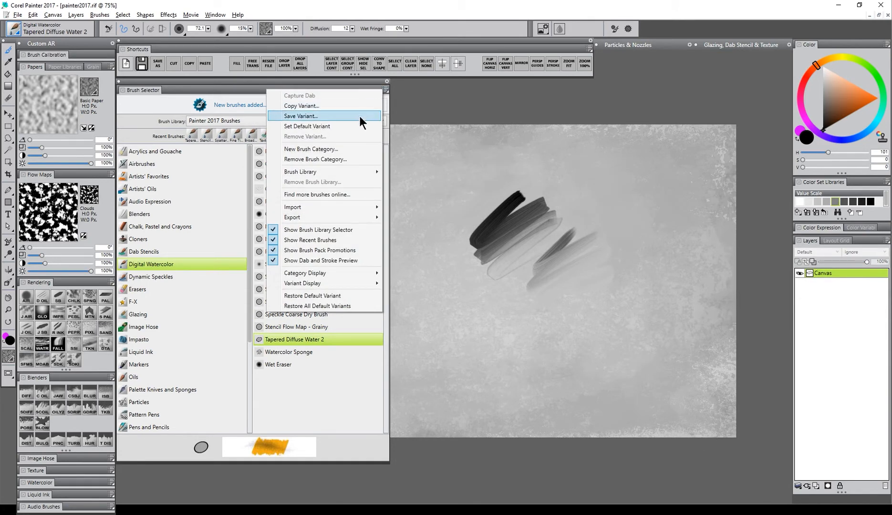
mouse_move(340, 271)
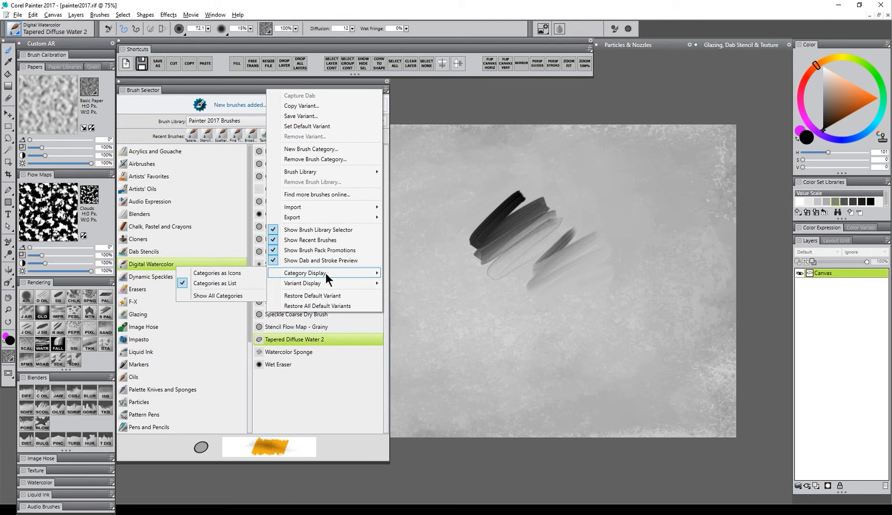
mouse_move(321, 283)
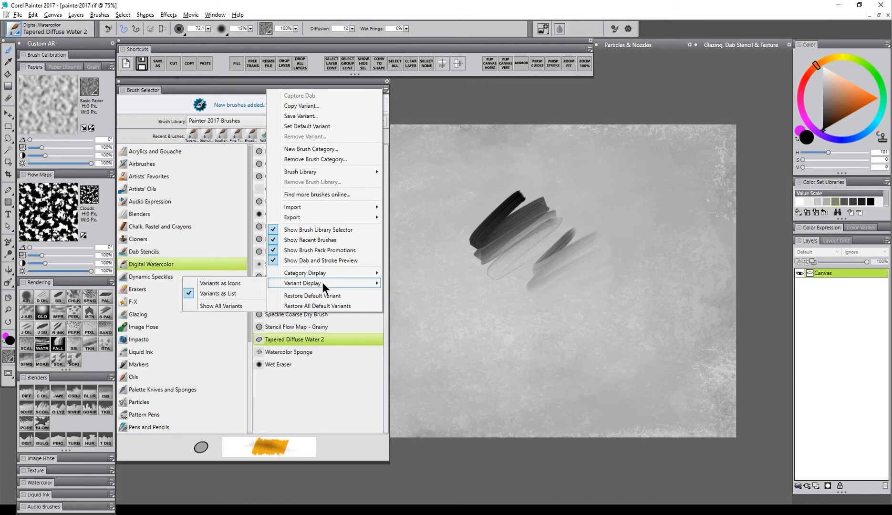
left_click(330, 88)
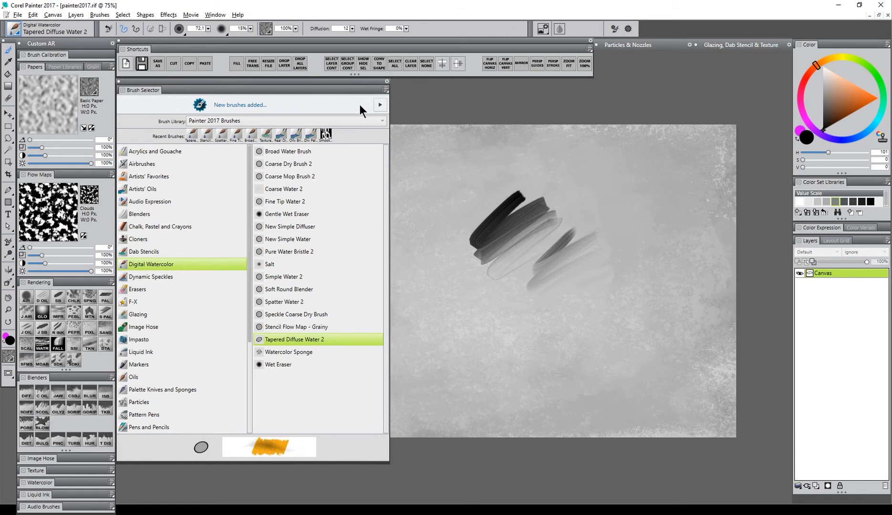
Step: Check the Brush Selector panel's Palette Drawer option, and close the panel
left_click(386, 80)
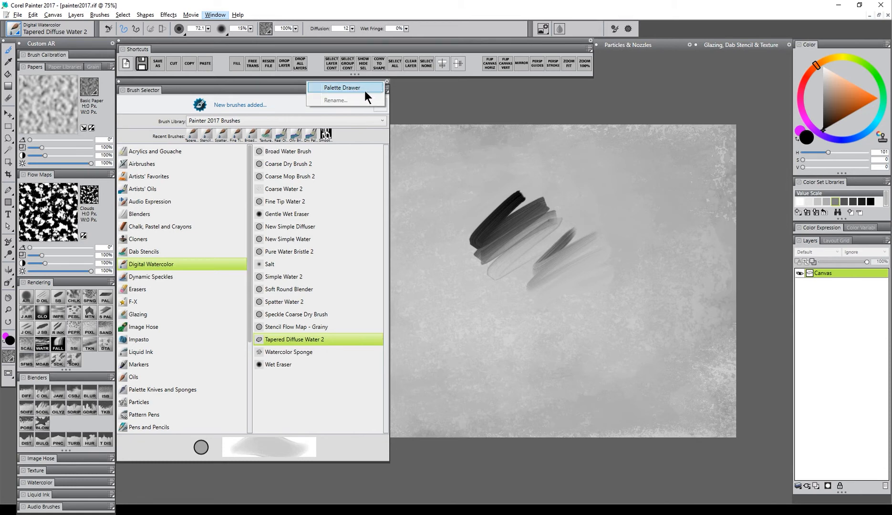
mouse_move(214, 82)
left_mouse_down()
mouse_move(148, 91)
mouse_move(232, 96)
left_mouse_up()
mouse_move(160, 104)
left_mouse_down()
mouse_move(58, 95)
mouse_move(51, 233)
mouse_move(60, 131)
mouse_move(197, 112)
left_mouse_up()
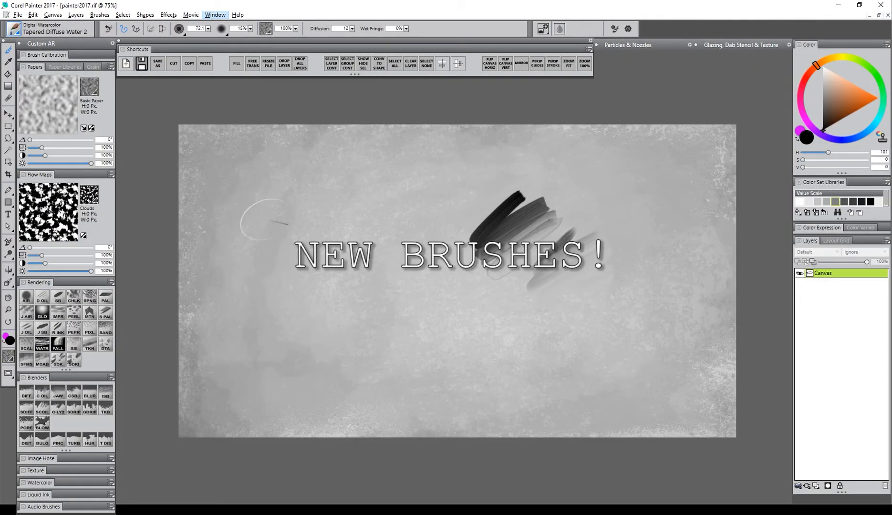
Step: Browse the brush categories in the drop-down brush list, and choose the Flat variant of the Glazing brushes
left_click(15, 28)
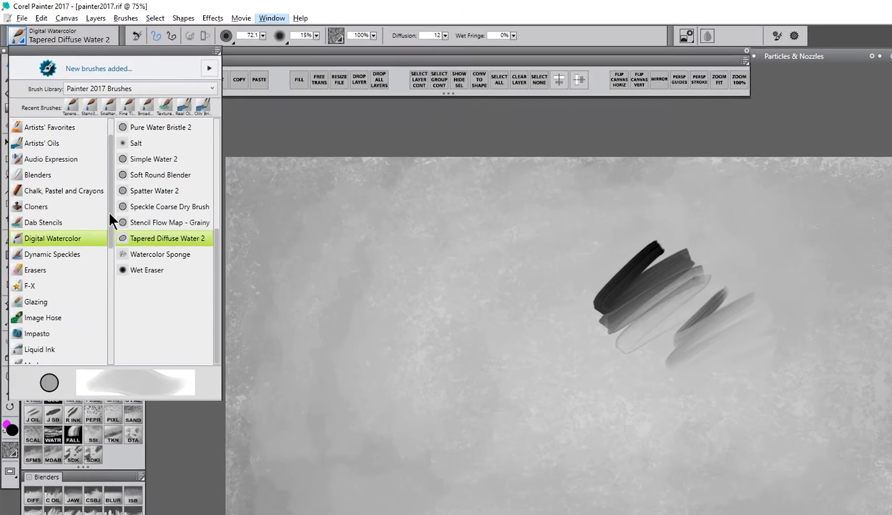
scroll(81, 169, "down", 1)
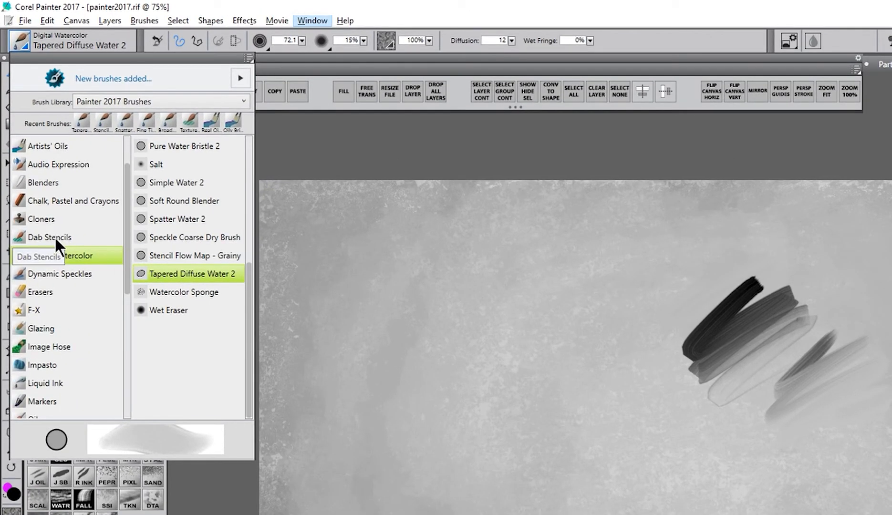
scroll(123, 263, "down", 5)
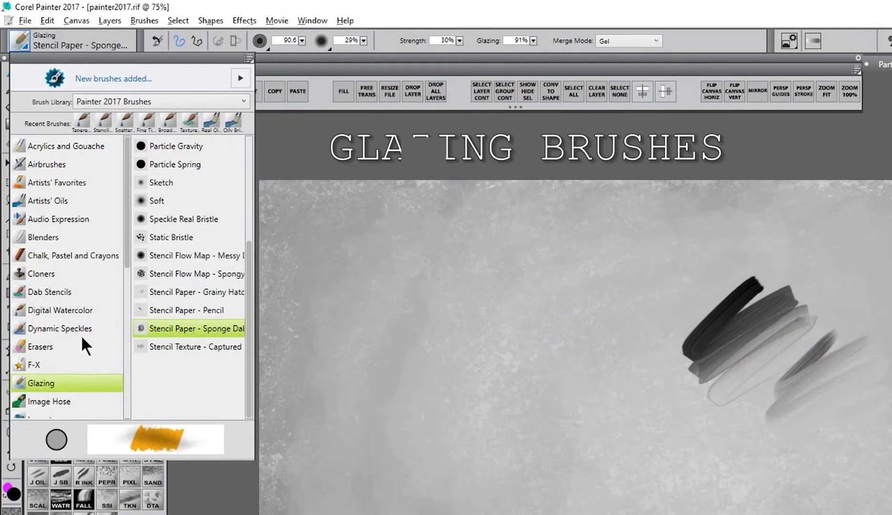
left_click_drag(250, 251, 250, 189)
left_click(161, 181)
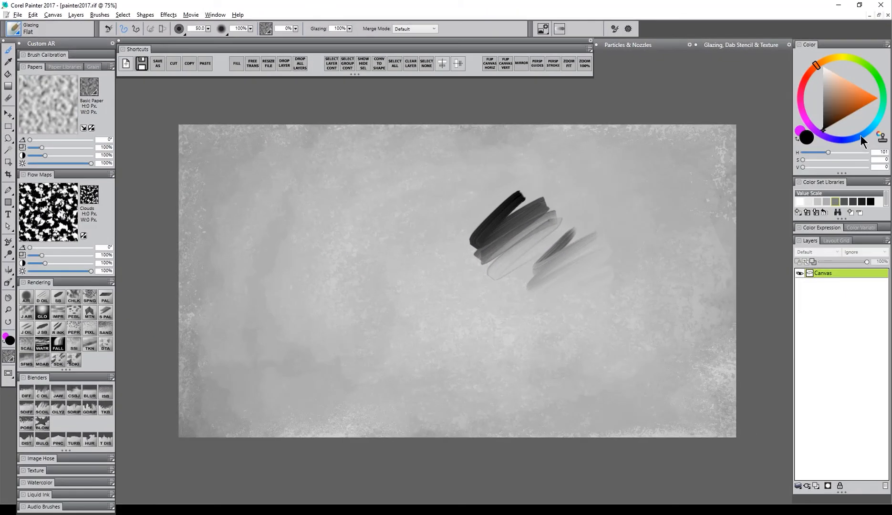
Step: Set the painting color to a saturated blue, and glaze over the dark oil strokes at brush size 24.5
left_click(861, 135)
left_click(878, 99)
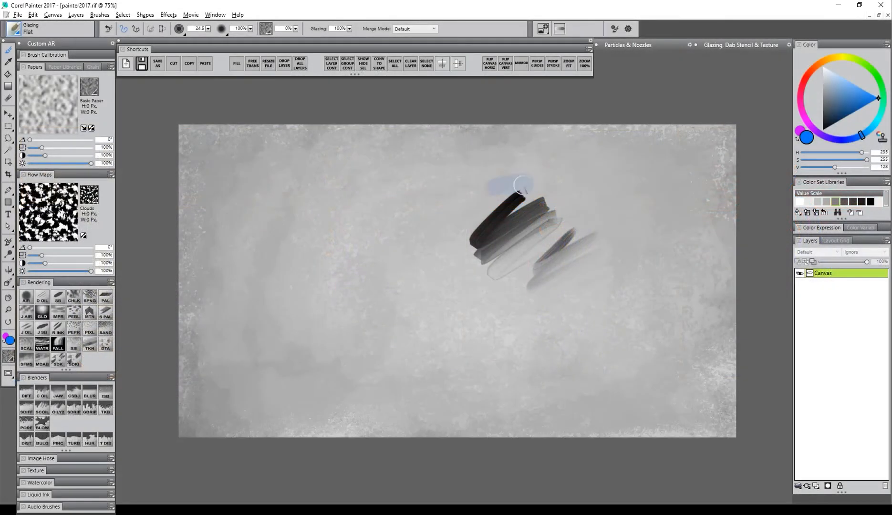
mouse_move(494, 190)
left_mouse_down()
mouse_move(484, 208)
mouse_move(514, 207)
mouse_move(483, 268)
mouse_move(509, 281)
mouse_move(525, 231)
mouse_move(525, 172)
mouse_move(536, 200)
mouse_move(491, 271)
mouse_move(533, 280)
mouse_move(521, 239)
mouse_move(520, 167)
mouse_move(536, 197)
mouse_move(489, 240)
mouse_move(494, 262)
mouse_move(540, 270)
mouse_move(519, 293)
mouse_move(514, 181)
mouse_move(494, 191)
mouse_move(530, 217)
mouse_move(493, 266)
mouse_move(527, 289)
left_mouse_up()
Step: Paint two blue glazing trails running diagonally down the left half of the canvas, varying from strong to faint opacity
mouse_move(252, 174)
left_mouse_down()
mouse_move(221, 242)
mouse_move(256, 183)
mouse_move(226, 282)
left_mouse_up()
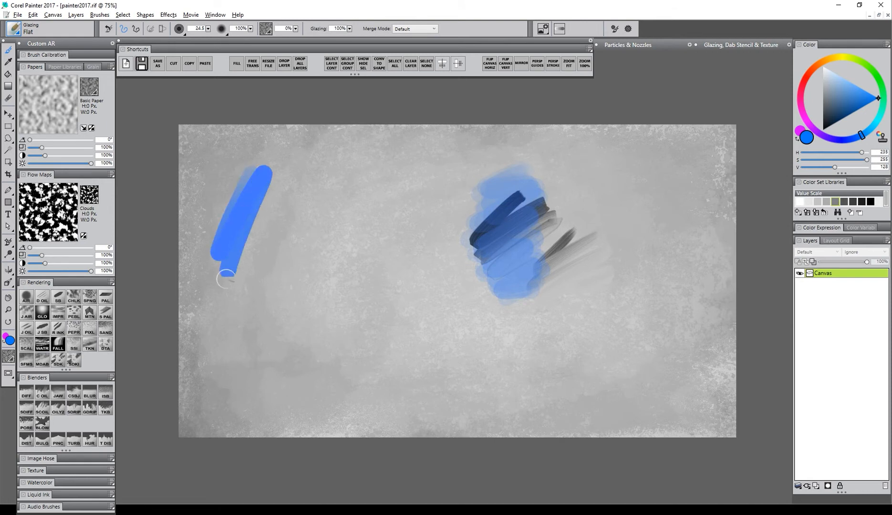
mouse_move(283, 182)
left_mouse_down()
mouse_move(245, 296)
mouse_move(301, 256)
mouse_move(325, 272)
mouse_move(343, 303)
mouse_move(343, 356)
mouse_move(370, 344)
left_mouse_up()
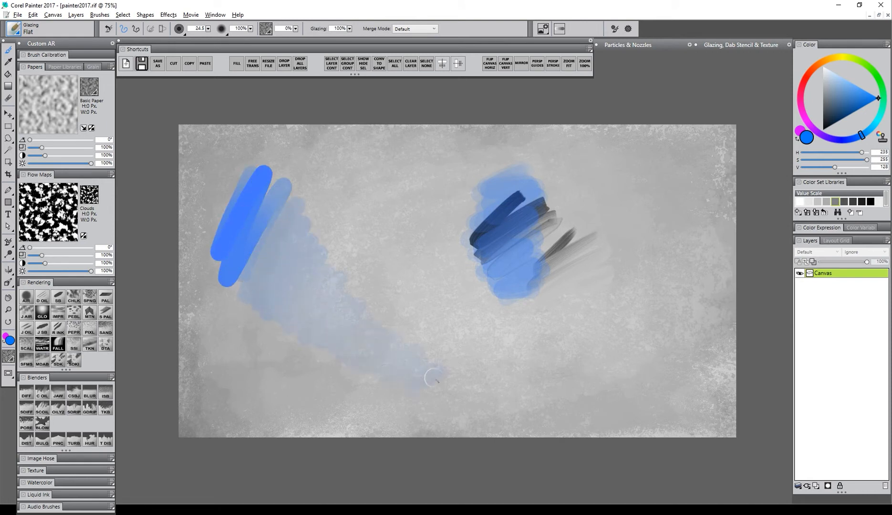
left_click_drag(432, 378, 475, 379)
mouse_move(344, 181)
left_mouse_down()
mouse_move(326, 216)
mouse_move(377, 188)
mouse_move(362, 236)
mouse_move(388, 222)
mouse_move(389, 261)
mouse_move(408, 261)
mouse_move(407, 289)
mouse_move(428, 283)
mouse_move(432, 301)
mouse_move(462, 313)
mouse_move(460, 339)
mouse_move(522, 347)
left_mouse_up()
Step: Change the color to a saturated orange, and glaze over the leftmost blue trail
left_click(815, 67)
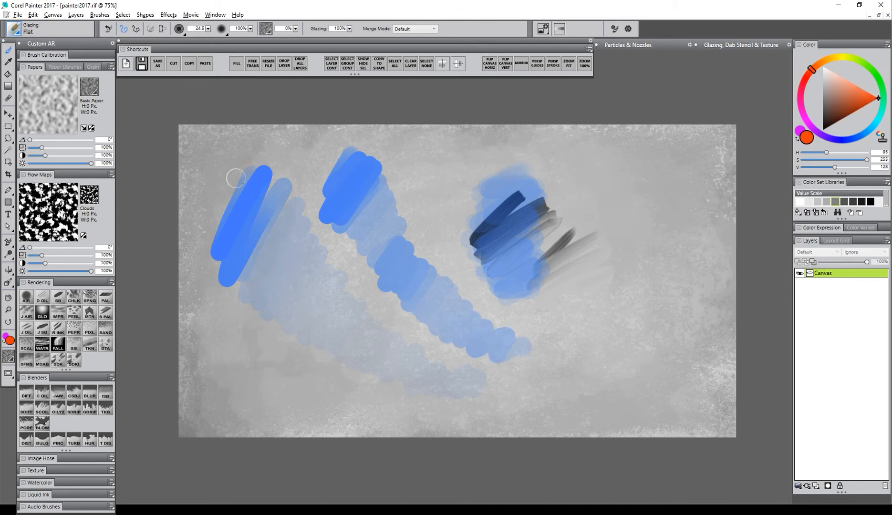
mouse_move(236, 179)
left_mouse_down()
mouse_move(253, 194)
mouse_move(239, 258)
mouse_move(265, 269)
mouse_move(241, 172)
mouse_move(256, 180)
mouse_move(234, 241)
mouse_move(252, 234)
mouse_move(272, 244)
mouse_move(272, 281)
mouse_move(278, 239)
mouse_move(245, 175)
mouse_move(229, 240)
mouse_move(270, 219)
mouse_move(265, 274)
mouse_move(307, 303)
mouse_move(309, 330)
mouse_move(349, 319)
left_mouse_up()
left_click_drag(382, 362, 432, 382)
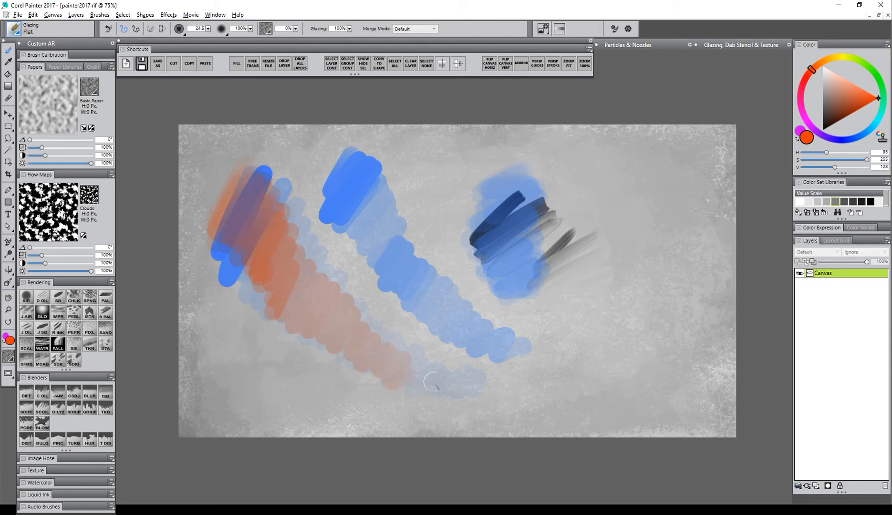
mouse_move(293, 265)
left_mouse_down()
mouse_move(281, 279)
mouse_move(287, 309)
mouse_move(317, 284)
mouse_move(357, 315)
mouse_move(362, 356)
mouse_move(403, 361)
left_mouse_up()
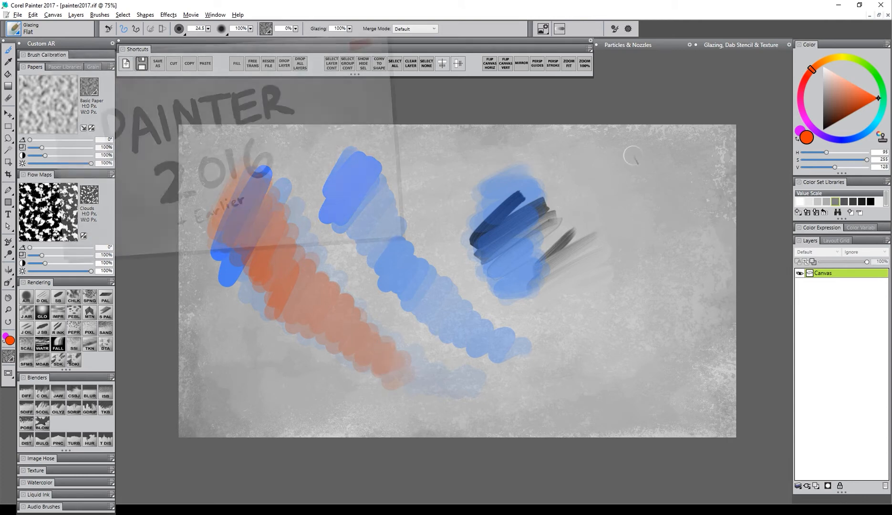
Step: Paint a wide orange glazed trail at the canvas's right side, and a narrower one between the blue areas at brush size 9.6
mouse_move(604, 177)
left_mouse_down()
mouse_move(679, 173)
mouse_move(616, 188)
mouse_move(593, 208)
mouse_move(645, 227)
mouse_move(612, 276)
mouse_move(617, 288)
mouse_move(655, 294)
mouse_move(656, 306)
mouse_move(621, 322)
mouse_move(623, 336)
mouse_move(654, 351)
mouse_move(636, 363)
mouse_move(648, 387)
mouse_move(602, 399)
left_mouse_up()
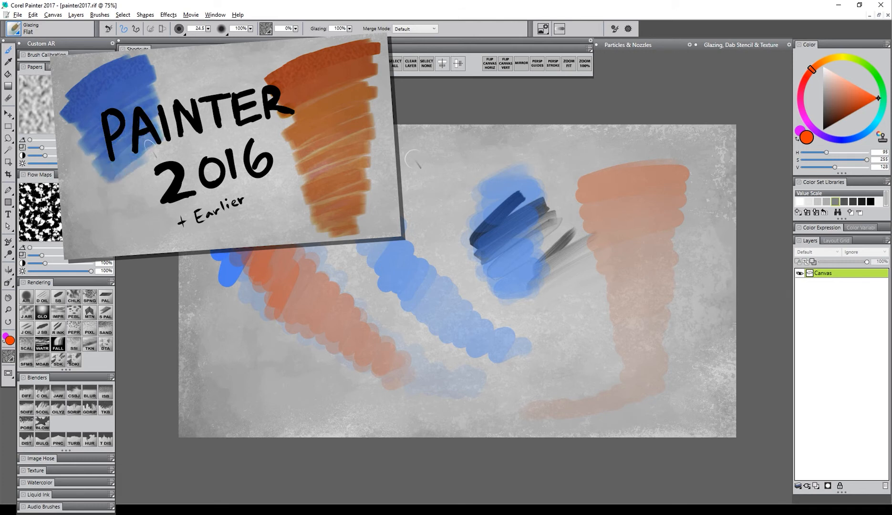
mouse_move(410, 152)
left_mouse_down()
mouse_move(407, 178)
mouse_move(453, 176)
mouse_move(418, 212)
mouse_move(440, 220)
left_mouse_up()
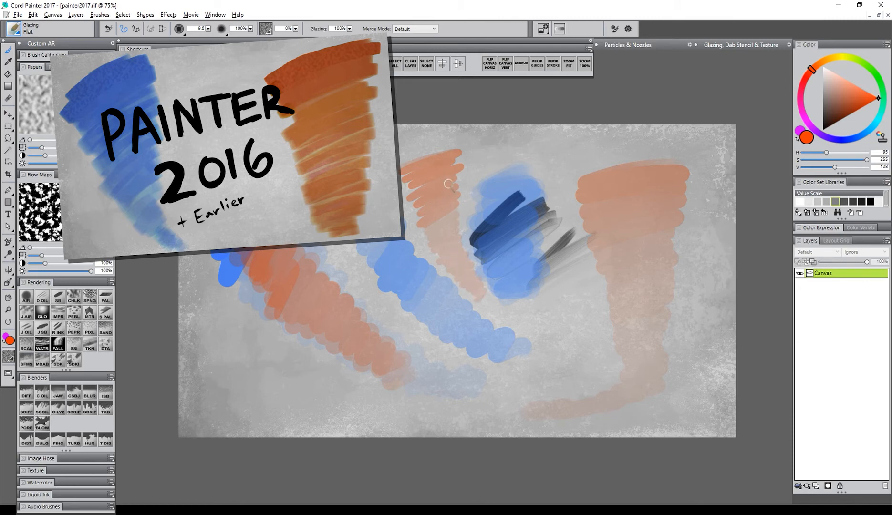
mouse_move(430, 160)
left_mouse_down()
mouse_move(451, 161)
mouse_move(420, 188)
mouse_move(435, 196)
mouse_move(434, 221)
left_mouse_up()
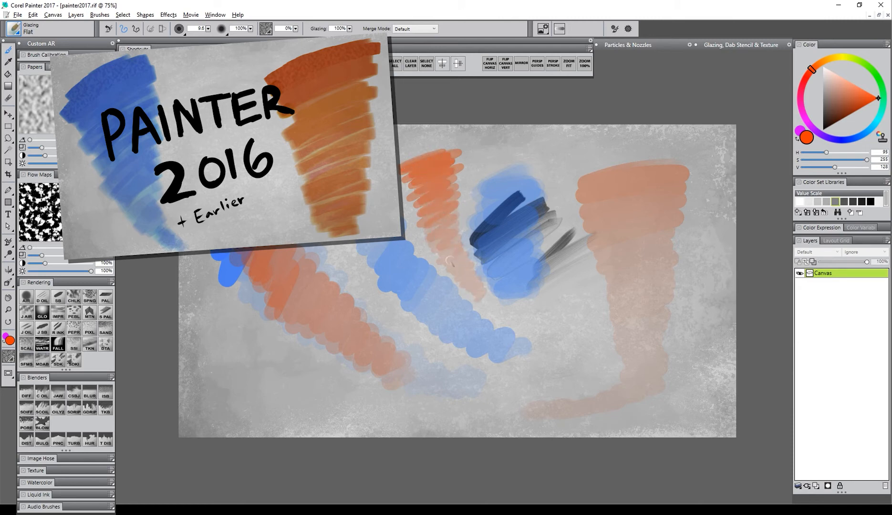
Step: Paint looping orange strokes over the blue trails with the Glazing brush Particle Gravity, and switch to Speckle Real Bristle
left_click(14, 29)
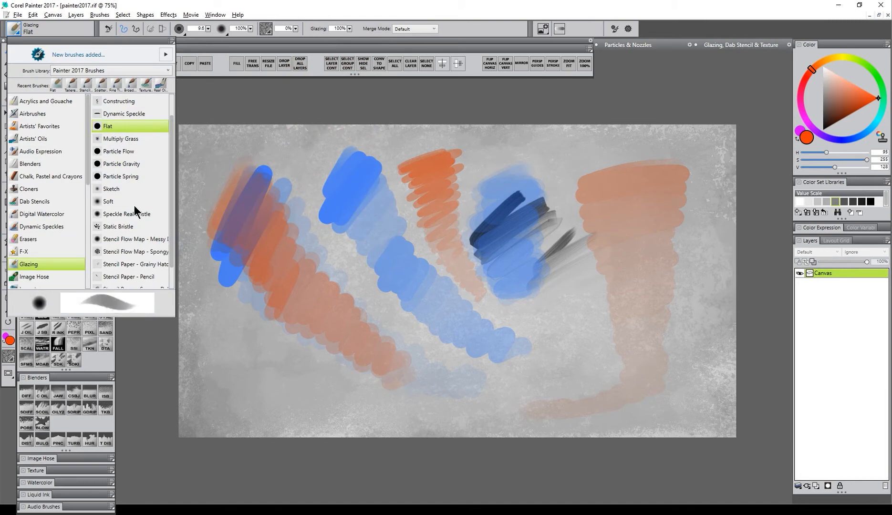
left_click(126, 164)
mouse_move(294, 191)
left_mouse_down()
mouse_move(336, 148)
mouse_move(286, 276)
left_mouse_up()
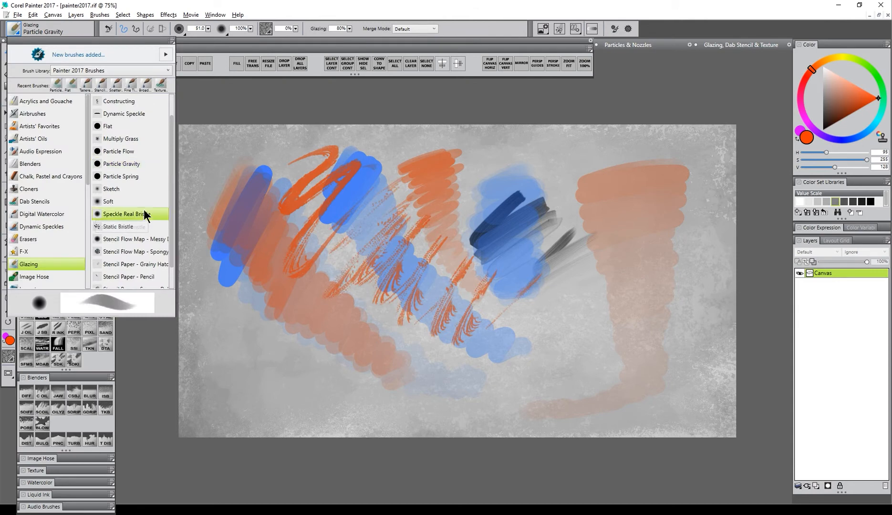
left_click(146, 213)
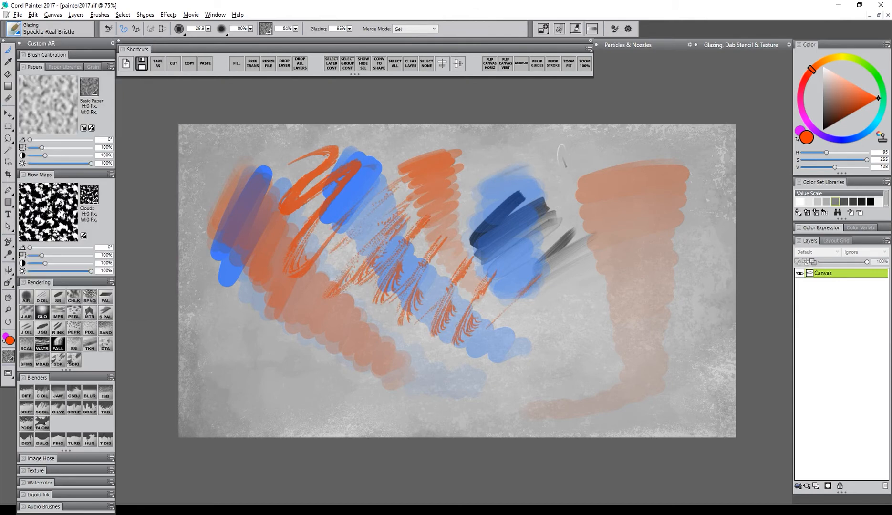
Step: Paint broad overlapping orange and magenta glazes across the canvas with Speckle Real Bristle, enlarging the brush to 133.4
mouse_move(561, 153)
left_mouse_down()
mouse_move(511, 206)
mouse_move(605, 164)
mouse_move(518, 148)
mouse_move(629, 147)
mouse_move(596, 143)
mouse_move(496, 163)
left_mouse_up()
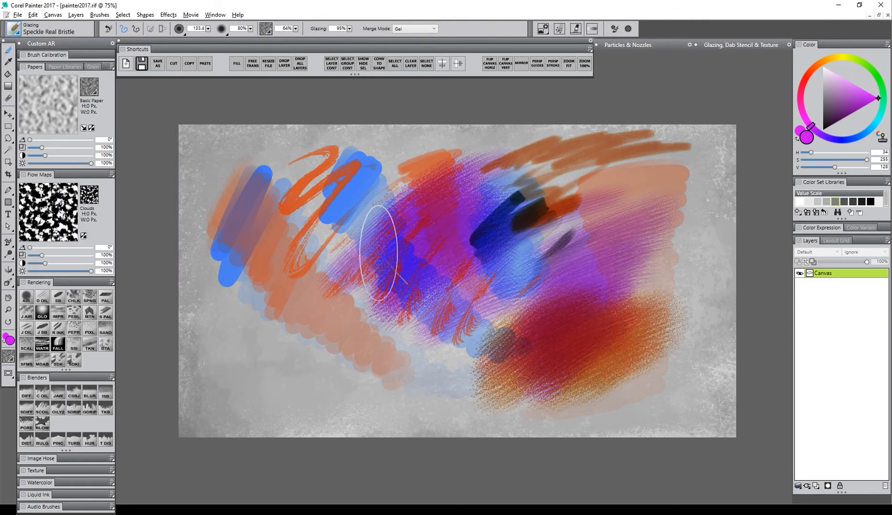
mouse_move(378, 253)
left_mouse_down()
mouse_move(474, 288)
mouse_move(404, 180)
mouse_move(442, 328)
mouse_move(407, 252)
mouse_move(445, 351)
mouse_move(247, 226)
mouse_move(279, 345)
mouse_move(420, 410)
left_mouse_up()
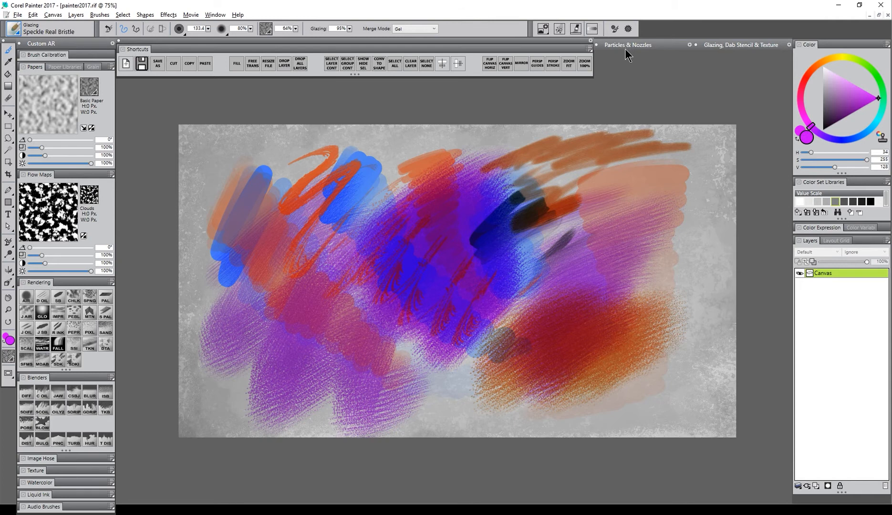
Step: Set the glazing merge mode to Screen, and paint magenta and lighter pink areas over the canvas's center, right side and upper left
left_click(592, 27)
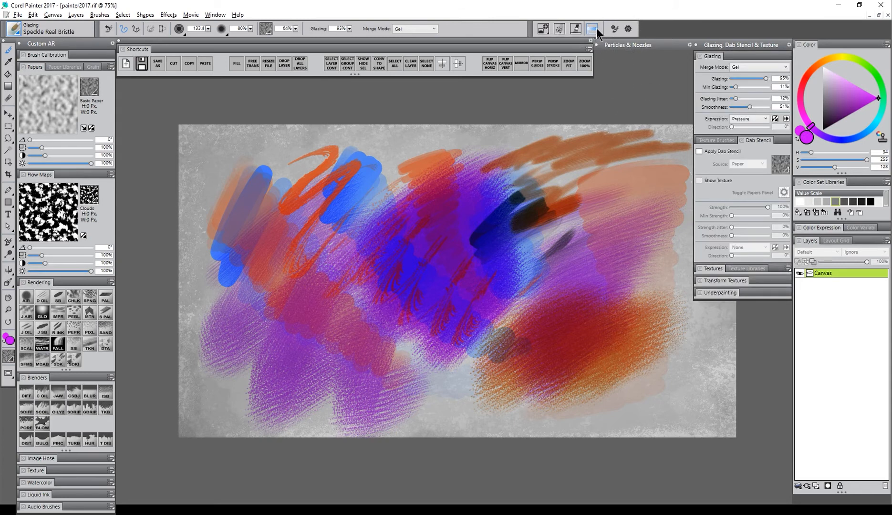
left_click(751, 67)
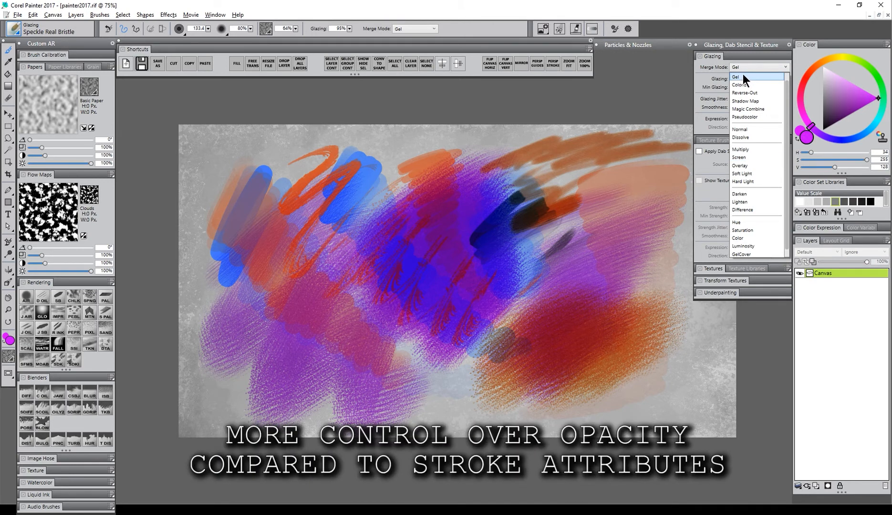
left_click(745, 157)
mouse_move(454, 267)
left_mouse_down()
mouse_move(413, 324)
mouse_move(452, 231)
mouse_move(464, 279)
mouse_move(456, 269)
mouse_move(467, 276)
mouse_move(443, 312)
mouse_move(458, 269)
mouse_move(472, 288)
left_mouse_up()
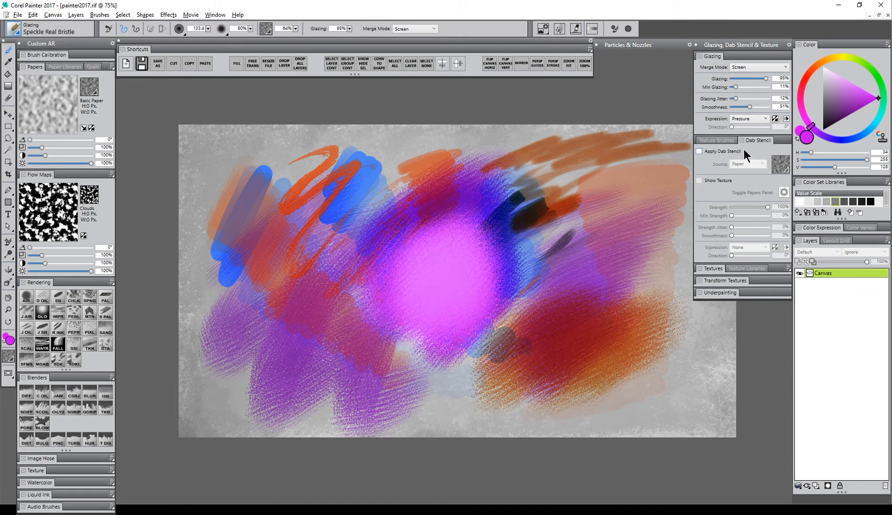
mouse_move(477, 248)
left_mouse_down()
mouse_move(443, 259)
mouse_move(461, 298)
mouse_move(588, 329)
mouse_move(618, 289)
mouse_move(599, 236)
left_mouse_up()
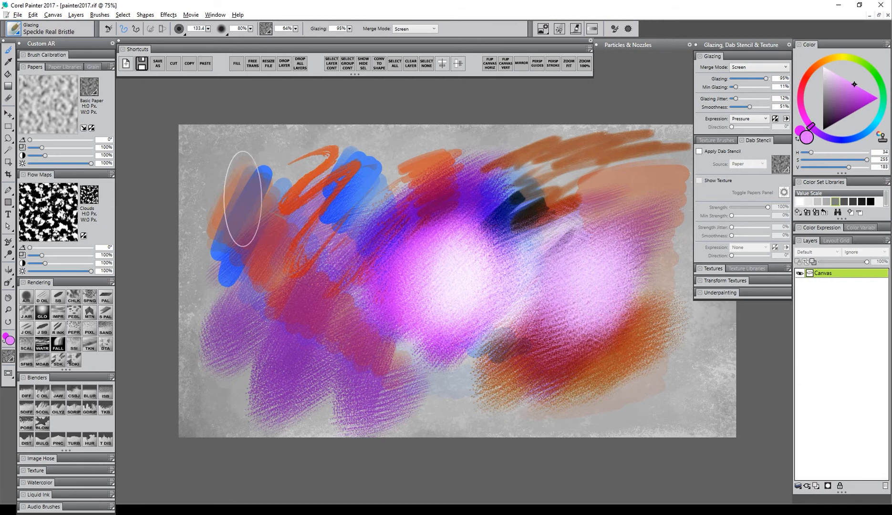
mouse_move(242, 200)
left_mouse_down()
mouse_move(257, 201)
mouse_move(275, 224)
mouse_move(238, 200)
mouse_move(305, 191)
mouse_move(291, 284)
mouse_move(252, 195)
mouse_move(281, 167)
mouse_move(330, 233)
mouse_move(248, 205)
mouse_move(268, 268)
left_mouse_up()
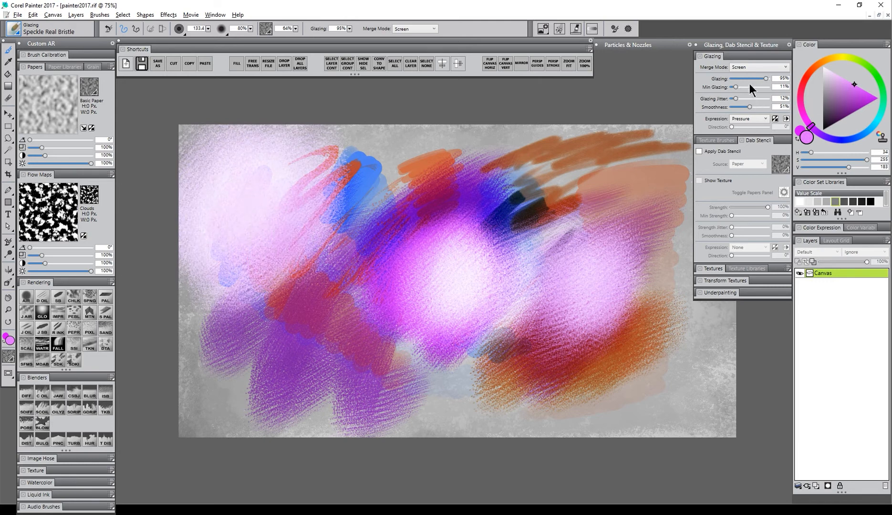
Step: Set the glazing merge mode to Multiply, and glaze over the brown strokes in the upper right of the canvas
left_click(750, 67)
left_click(750, 145)
mouse_move(505, 191)
left_mouse_down()
mouse_move(542, 163)
mouse_move(527, 199)
mouse_move(511, 145)
mouse_move(528, 175)
mouse_move(522, 126)
mouse_move(556, 153)
mouse_move(539, 161)
mouse_move(576, 176)
mouse_move(506, 168)
left_mouse_up()
Step: Switch the glazing merge mode to Difference, and paint broad strokes across nearly the whole canvas
left_click(750, 68)
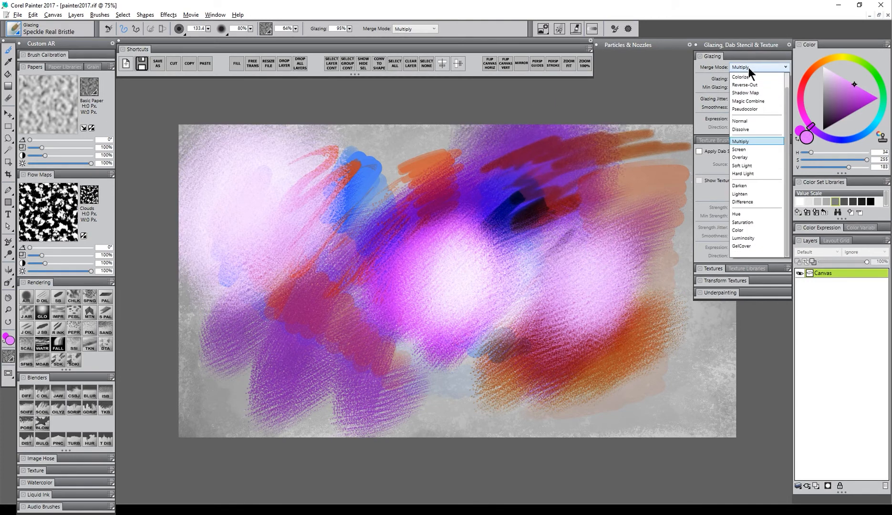
left_click(747, 202)
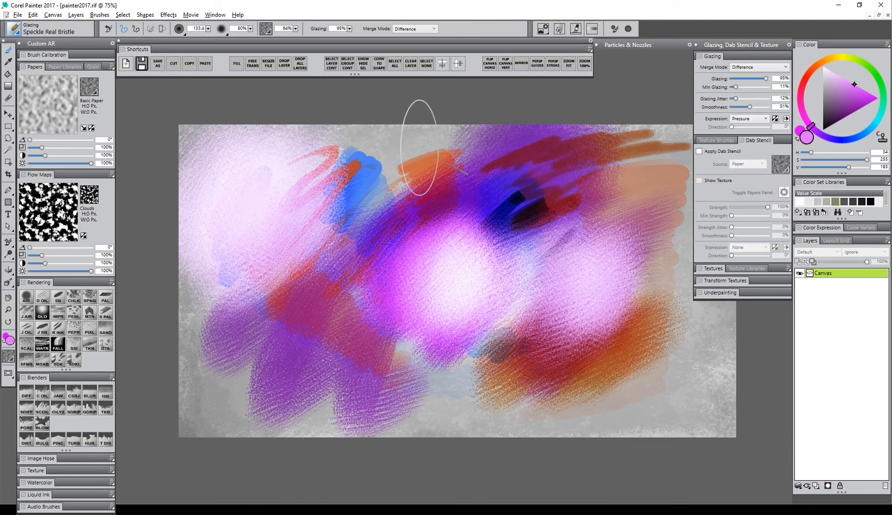
mouse_move(419, 155)
left_mouse_down()
mouse_move(362, 233)
mouse_move(368, 306)
mouse_move(452, 324)
mouse_move(505, 219)
mouse_move(323, 146)
mouse_move(219, 316)
mouse_move(246, 401)
mouse_move(371, 405)
mouse_move(452, 213)
mouse_move(358, 247)
mouse_move(446, 242)
mouse_move(522, 311)
mouse_move(500, 327)
mouse_move(459, 172)
mouse_move(428, 306)
mouse_move(492, 342)
mouse_move(478, 181)
mouse_move(458, 200)
mouse_move(448, 291)
mouse_move(627, 213)
mouse_move(624, 145)
mouse_move(583, 312)
mouse_move(603, 380)
left_mouse_up()
Step: Switch the glazing merge mode to Color, and paint over the lower right part of the artwork
left_click(758, 67)
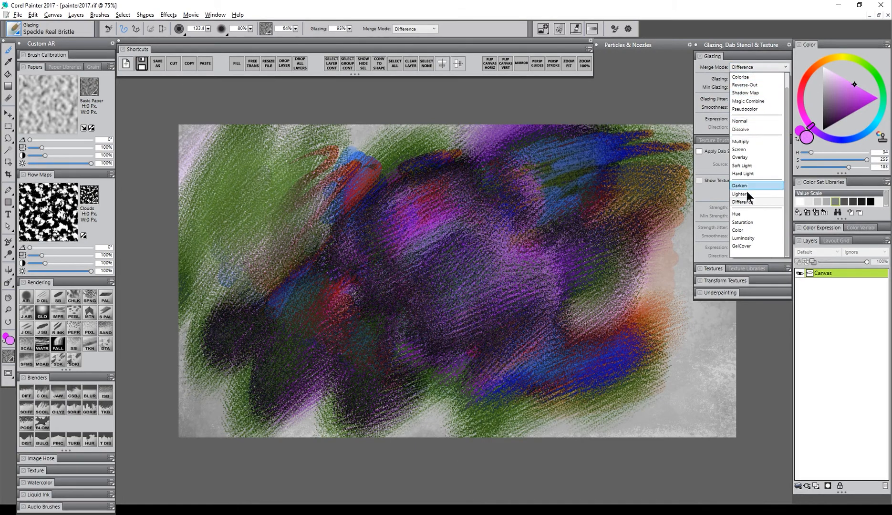
left_click(745, 231)
mouse_move(633, 278)
left_mouse_down()
mouse_move(624, 324)
mouse_move(476, 335)
mouse_move(396, 168)
mouse_move(199, 175)
mouse_move(280, 262)
mouse_move(295, 209)
mouse_move(261, 408)
mouse_move(392, 354)
mouse_move(315, 419)
mouse_move(225, 322)
mouse_move(205, 438)
mouse_move(400, 428)
mouse_move(470, 176)
mouse_move(597, 362)
left_mouse_up()
Step: Select the entire canvas and clear its contents
key("ctrl+a")
key("Delete")
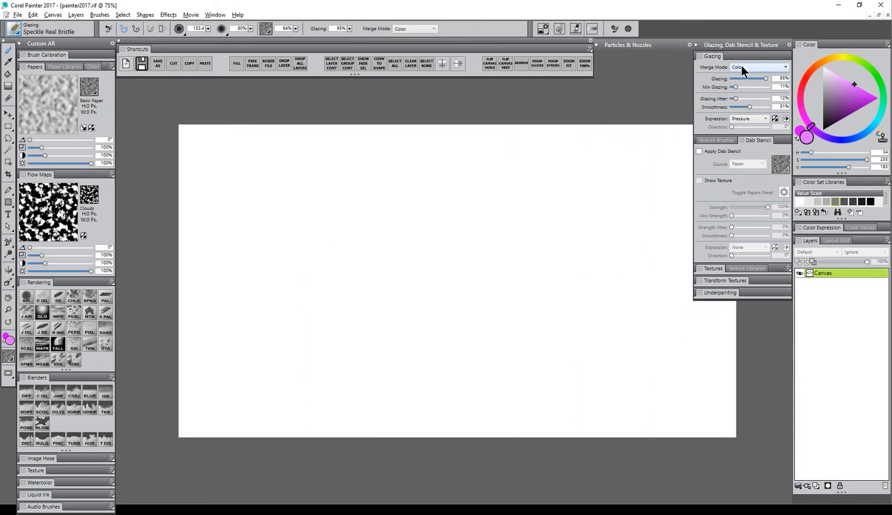
Step: Paint a dark green oval patch in the center of the canvas with merge mode Normal and brush size 49.3
left_click(743, 67)
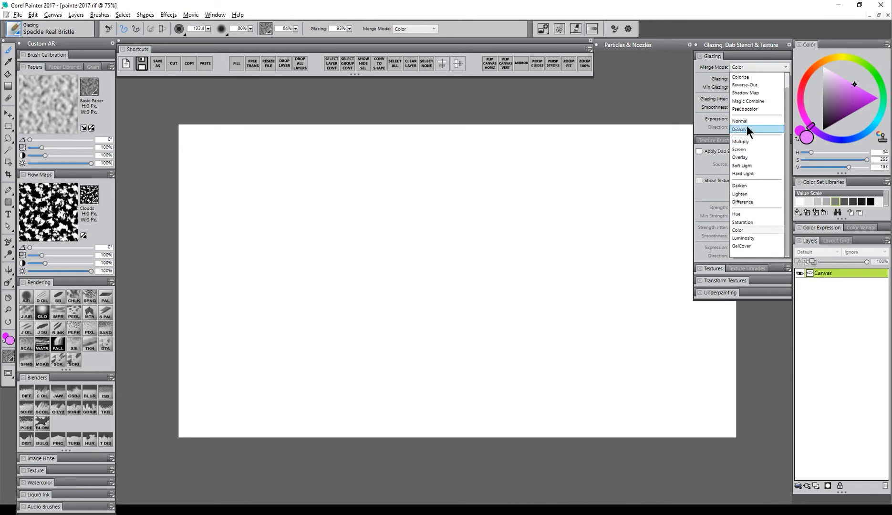
left_click(747, 120)
left_click(884, 101)
left_click(847, 116)
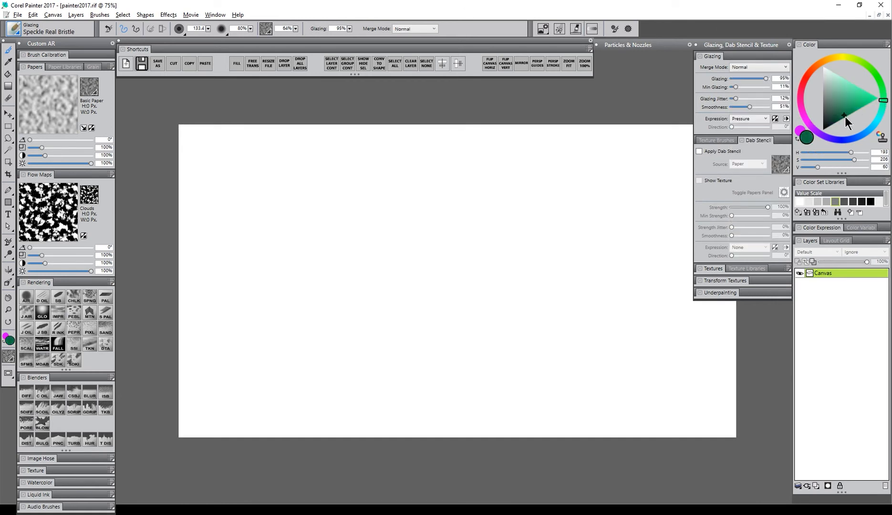
key("bracketleft")
key("bracketleft")
key("bracketleft")
mouse_move(430, 246)
left_mouse_down()
mouse_move(417, 285)
mouse_move(433, 255)
mouse_move(400, 240)
mouse_move(417, 284)
mouse_move(446, 240)
mouse_move(420, 227)
mouse_move(467, 251)
mouse_move(393, 297)
mouse_move(436, 282)
mouse_move(442, 310)
mouse_move(459, 287)
mouse_move(412, 308)
mouse_move(415, 293)
mouse_move(464, 269)
left_mouse_up()
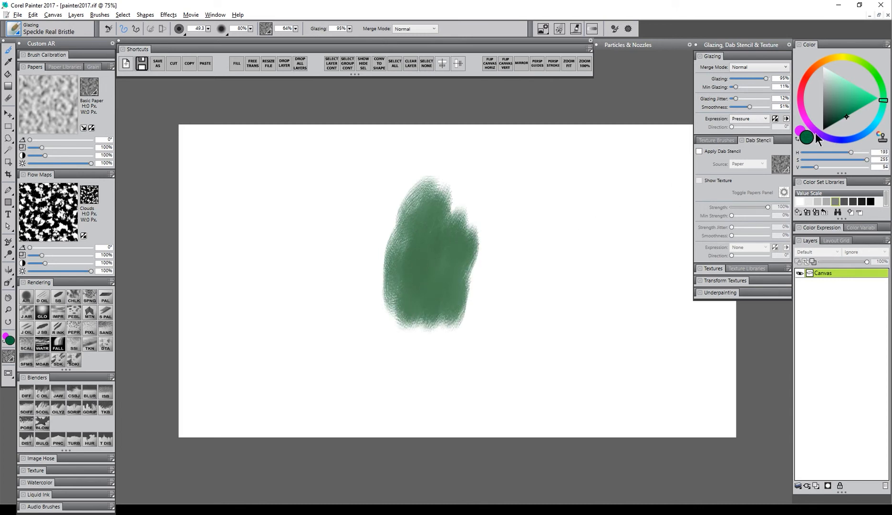
Step: Set the glazing merge mode to Multiply, and build up dark shading along the right side of the green shape
left_click(742, 66)
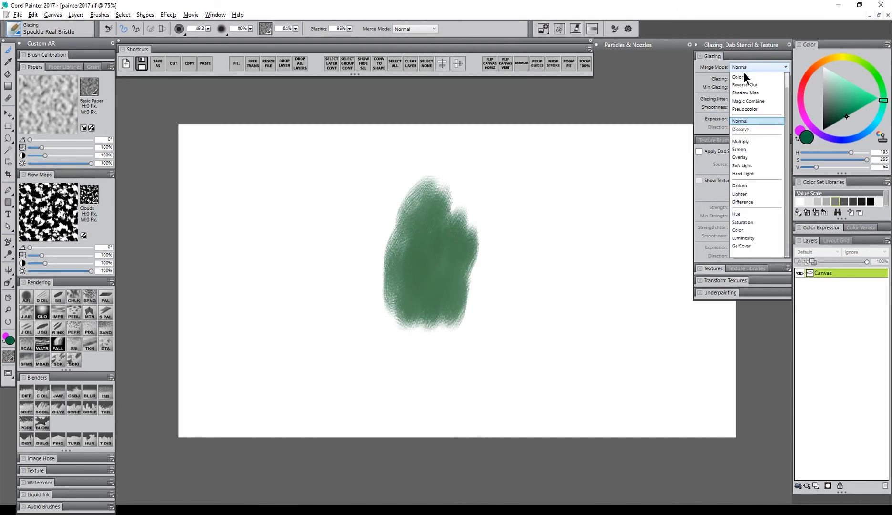
left_click(745, 142)
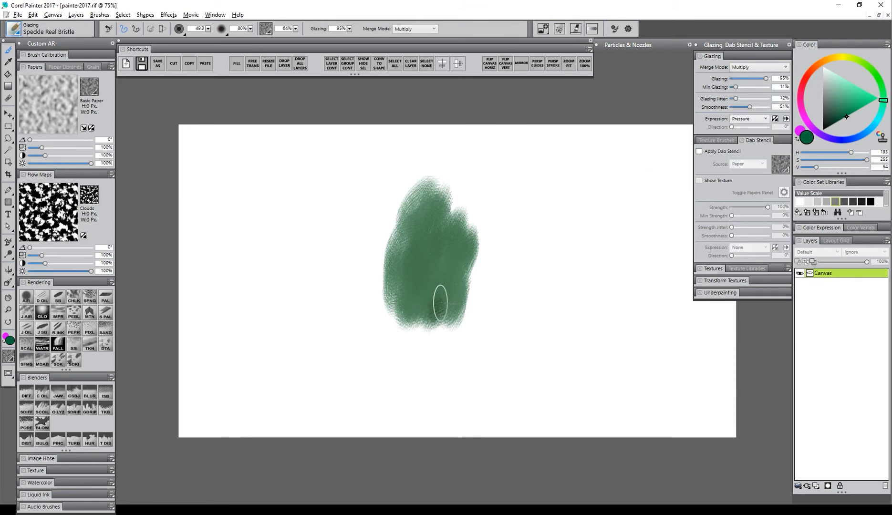
mouse_move(440, 303)
left_mouse_down()
mouse_move(465, 269)
mouse_move(454, 218)
mouse_move(445, 224)
mouse_move(447, 287)
mouse_move(437, 239)
mouse_move(430, 282)
mouse_move(408, 310)
mouse_move(454, 304)
mouse_move(451, 199)
mouse_move(457, 308)
mouse_move(468, 245)
left_mouse_up()
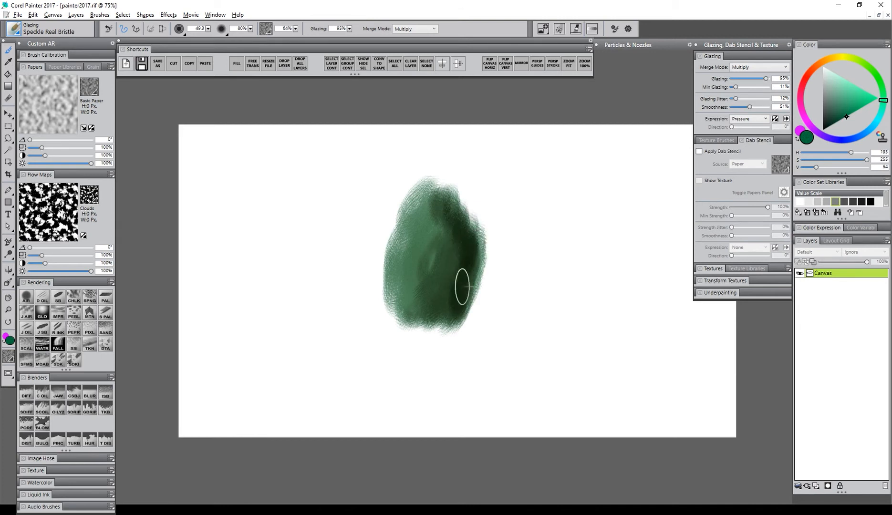
mouse_move(463, 287)
left_mouse_down()
mouse_move(429, 313)
mouse_move(449, 315)
mouse_move(474, 276)
mouse_move(466, 224)
mouse_move(446, 210)
mouse_move(458, 269)
mouse_move(451, 302)
mouse_move(465, 249)
mouse_move(438, 221)
mouse_move(432, 187)
mouse_move(448, 220)
mouse_move(446, 256)
mouse_move(445, 231)
mouse_move(424, 208)
mouse_move(429, 278)
left_mouse_up()
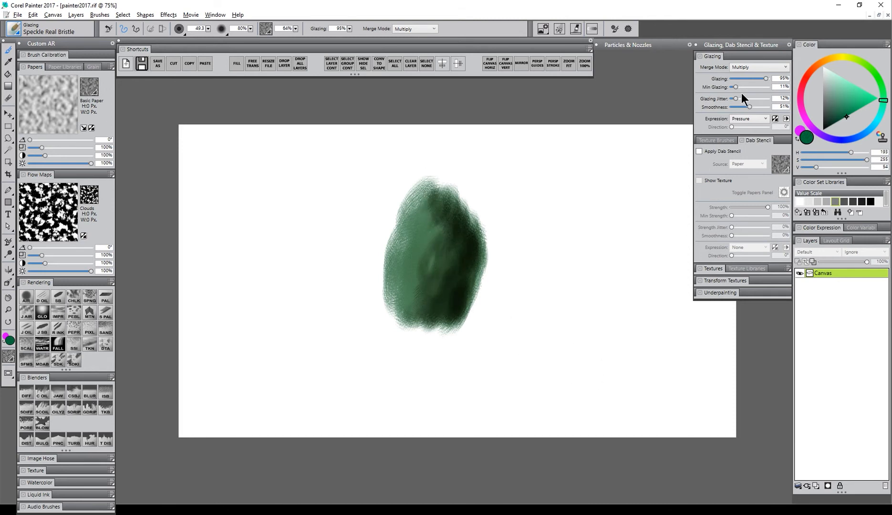
Step: Set the glazing merge mode to Screen, and paint light highlights along the left side of the green shape
left_click(745, 67)
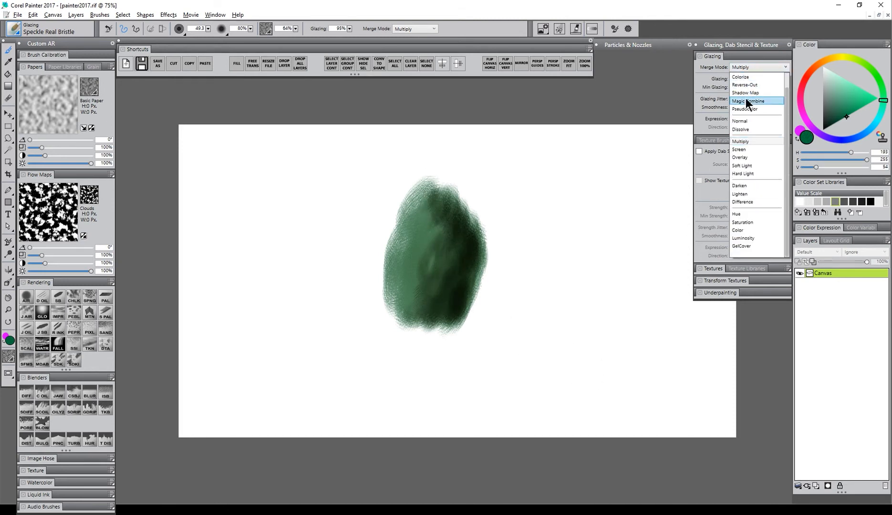
left_click(745, 149)
mouse_move(392, 261)
left_mouse_down()
mouse_move(403, 208)
mouse_move(413, 215)
mouse_move(395, 305)
mouse_move(414, 212)
mouse_move(390, 232)
mouse_move(406, 241)
mouse_move(400, 274)
mouse_move(415, 240)
left_mouse_up()
mouse_move(404, 278)
left_mouse_down()
mouse_move(404, 224)
mouse_move(401, 252)
mouse_move(426, 240)
mouse_move(429, 199)
mouse_move(423, 267)
mouse_move(430, 259)
mouse_move(401, 257)
mouse_move(415, 307)
mouse_move(430, 283)
mouse_move(409, 252)
mouse_move(434, 295)
left_mouse_up()
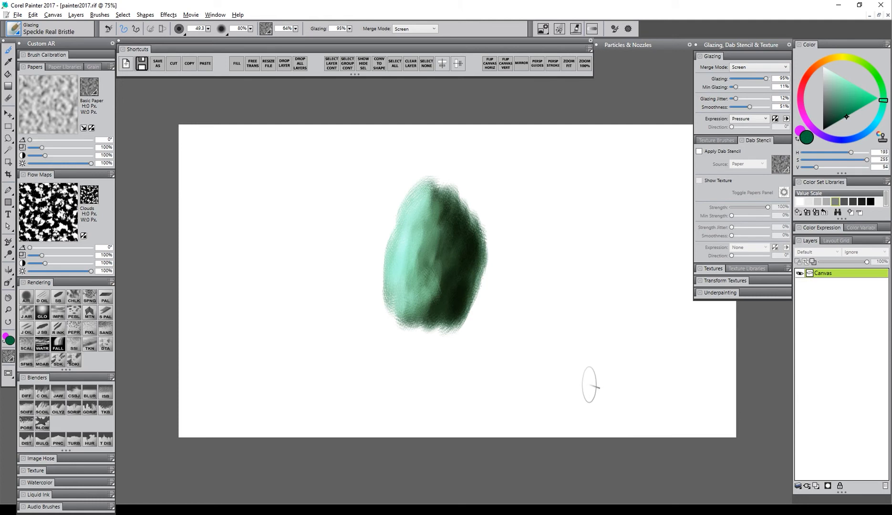
Step: Show the General brush controls and examine the brush's Glazing stroke type
key("ctrl+b")
left_click_drag(686, 326, 633, 155)
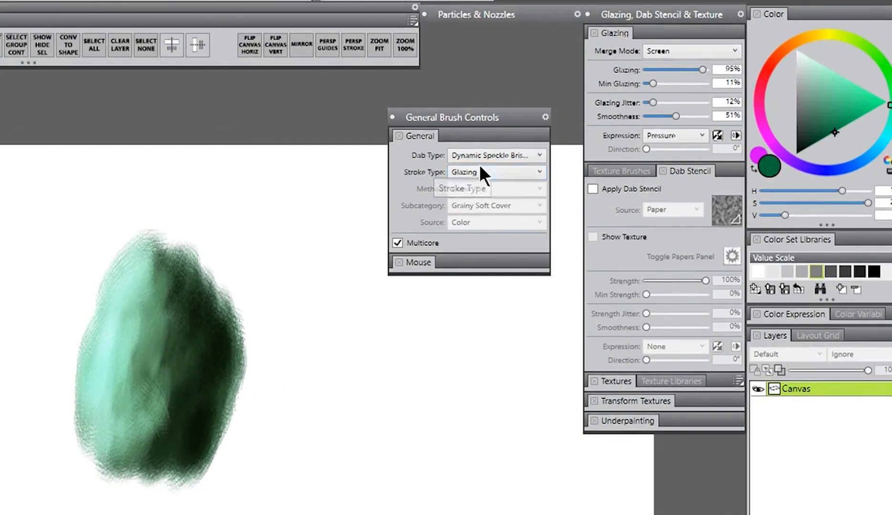
left_click(627, 184)
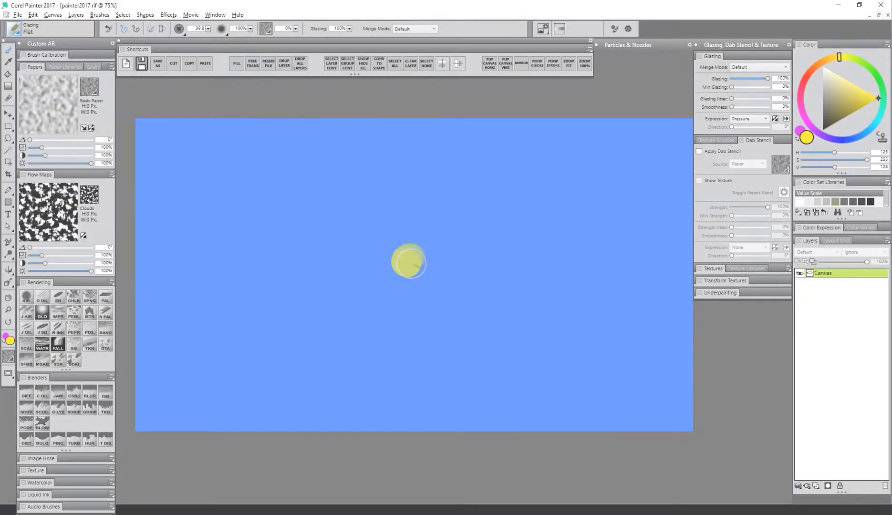
Step: Paint concentric yellow glazes around a bright core on the blue canvas with the Glazing Flat brush at size 39.8
mouse_move(409, 259)
left_mouse_down()
mouse_move(429, 248)
mouse_move(395, 272)
mouse_move(407, 234)
mouse_move(420, 280)
mouse_move(396, 230)
mouse_move(416, 280)
mouse_move(401, 221)
mouse_move(402, 288)
mouse_move(432, 222)
mouse_move(373, 273)
left_mouse_up()
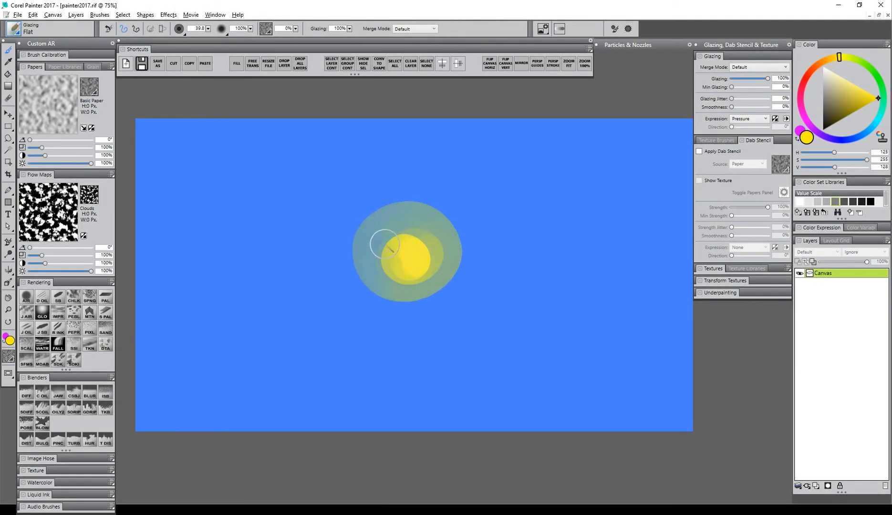
left_click_drag(385, 242, 390, 256)
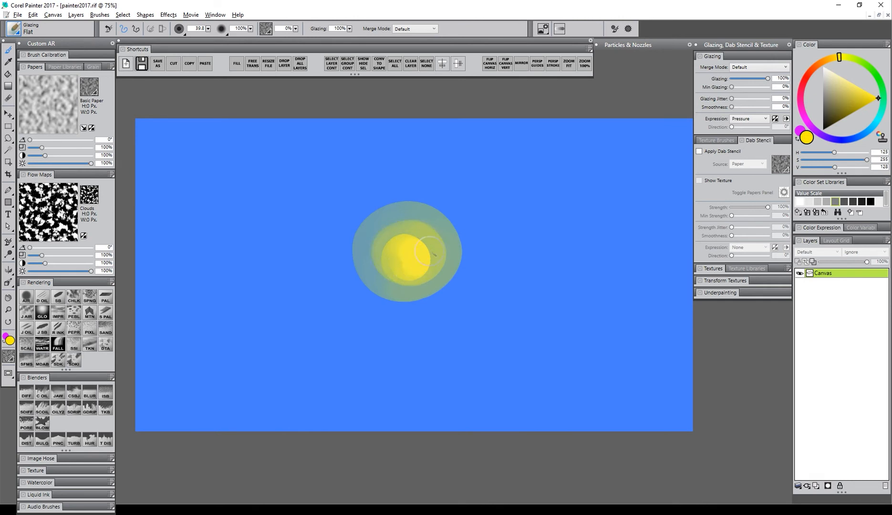
mouse_move(401, 270)
left_mouse_down()
mouse_move(420, 218)
mouse_move(375, 269)
mouse_move(437, 250)
mouse_move(366, 243)
mouse_move(432, 276)
mouse_move(378, 218)
mouse_move(394, 288)
mouse_move(431, 218)
mouse_move(356, 255)
mouse_move(456, 272)
mouse_move(399, 198)
mouse_move(354, 277)
mouse_move(451, 277)
mouse_move(412, 194)
left_mouse_up()
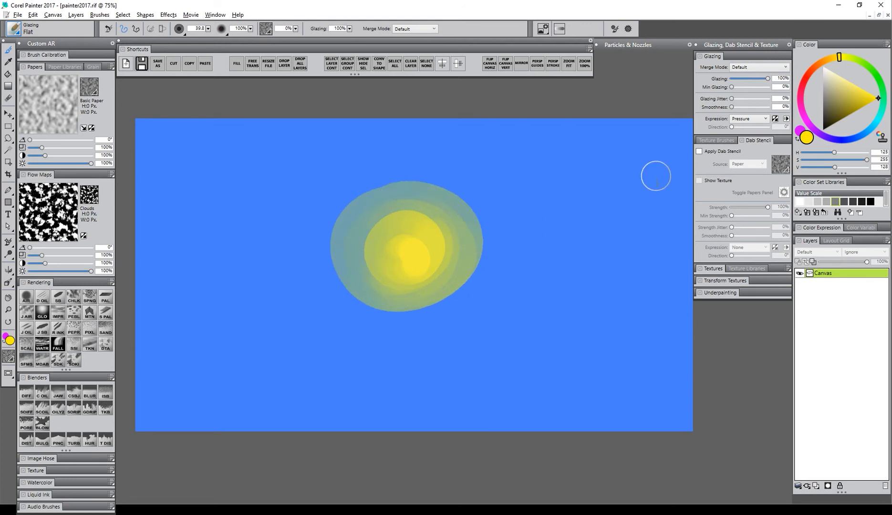
mouse_move(412, 252)
left_mouse_down()
mouse_move(388, 254)
mouse_move(414, 250)
mouse_move(425, 262)
mouse_move(409, 249)
left_mouse_up()
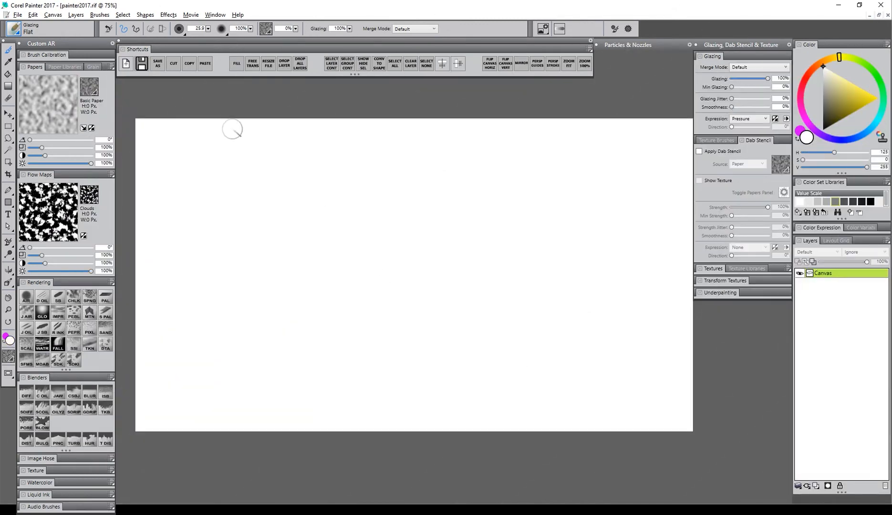
Step: Choose the Flow Map - Chalk brush from the Dab Stencils category
left_click(17, 30)
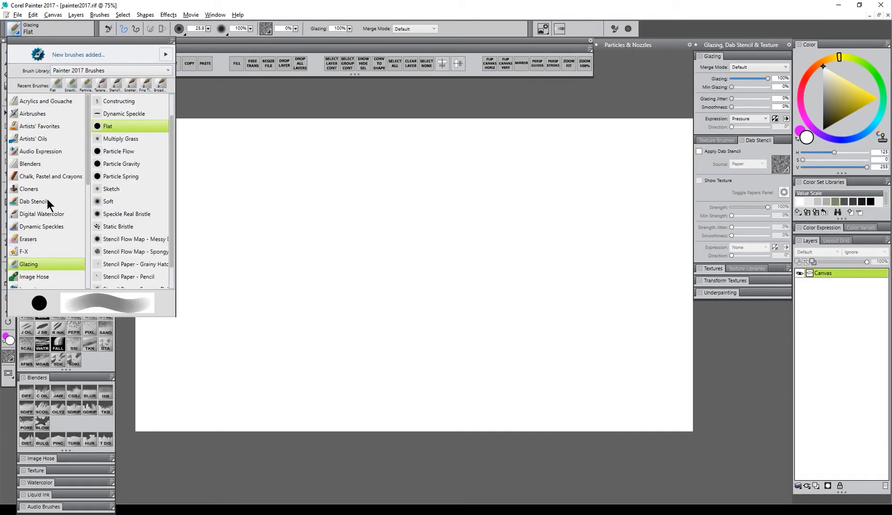
left_click(42, 202)
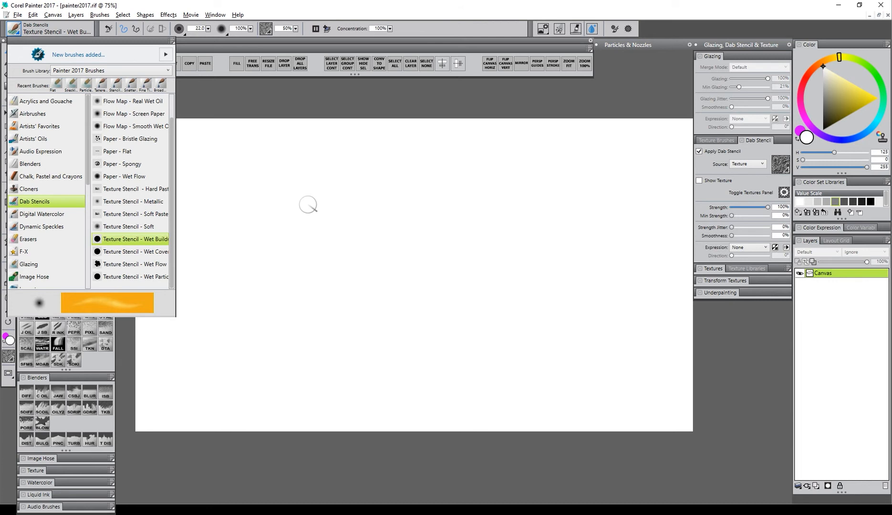
scroll(172, 163, "up", 1)
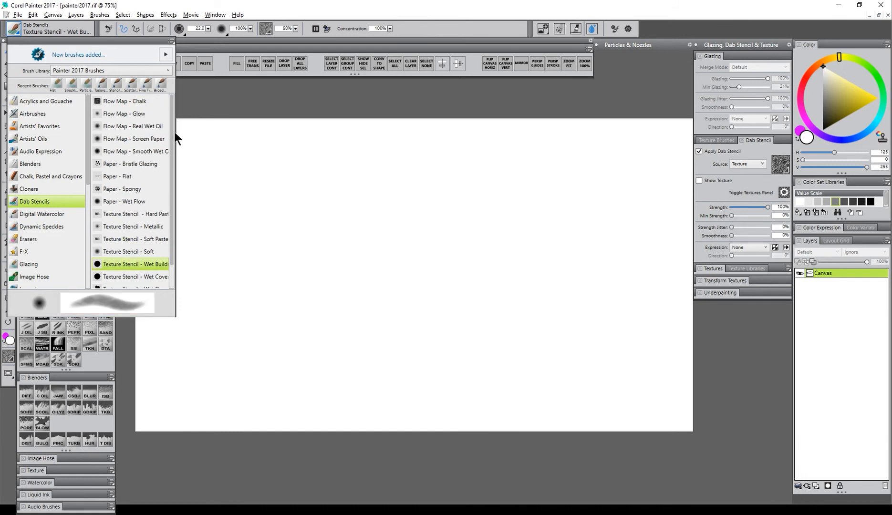
left_click(136, 101)
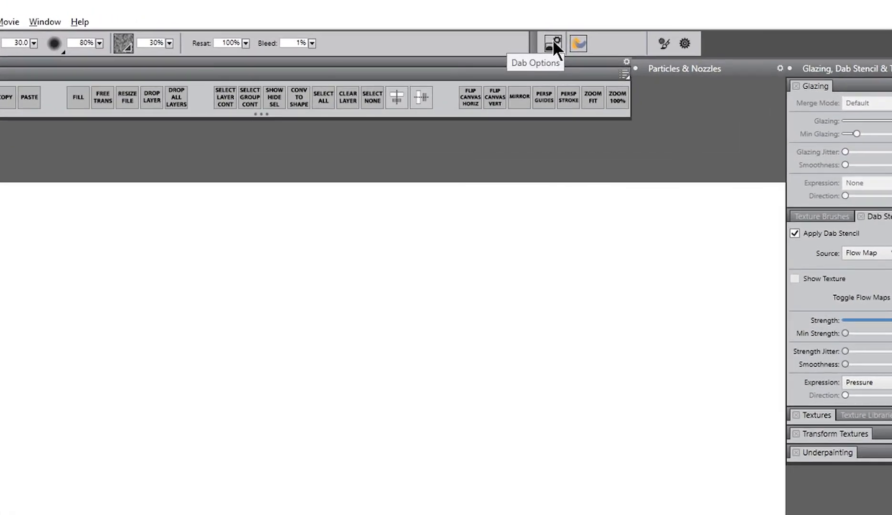
Step: Examine the brush's dab profile and dab stencil settings in the Dab Options
left_click(543, 28)
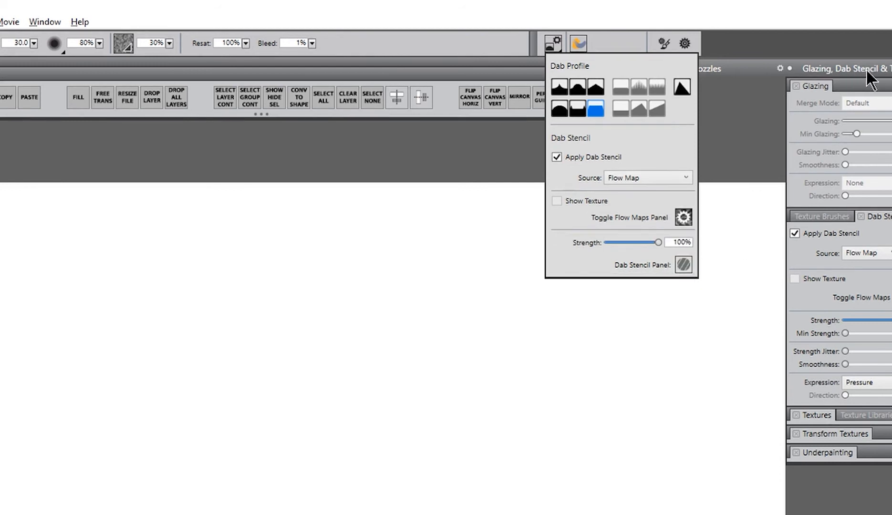
left_click(880, 69)
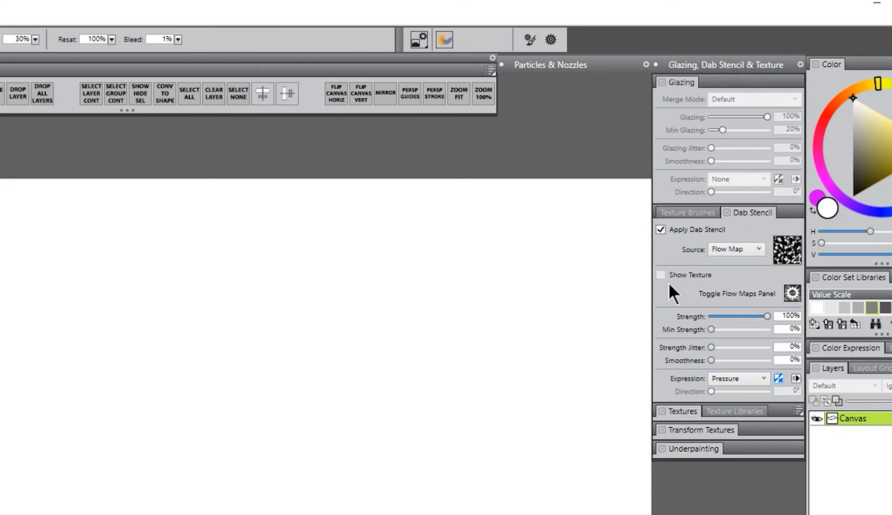
Step: Examine the available flow map textures for the dab stencil and the paper textures for the grain
left_click(787, 247)
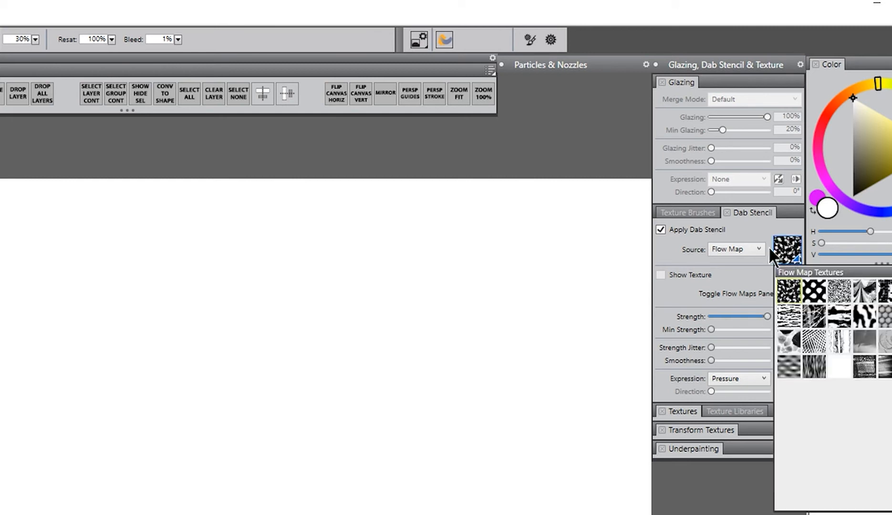
left_click(792, 288)
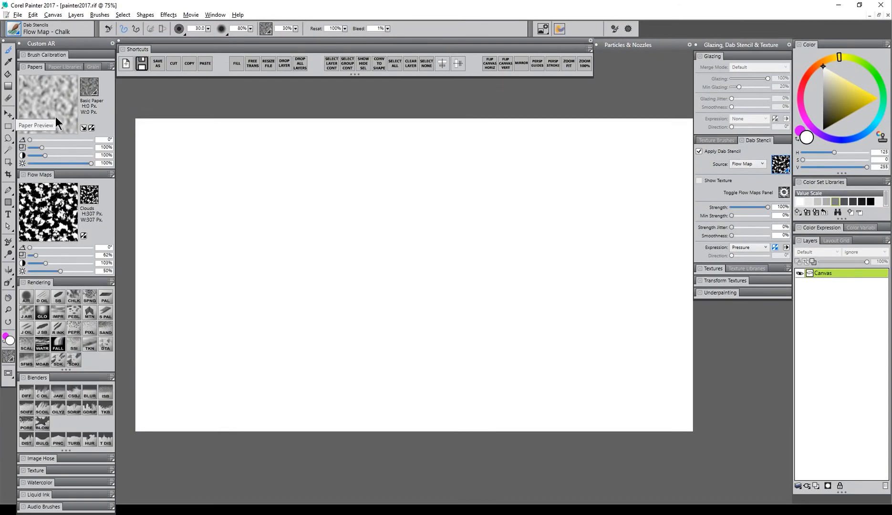
left_click(90, 87)
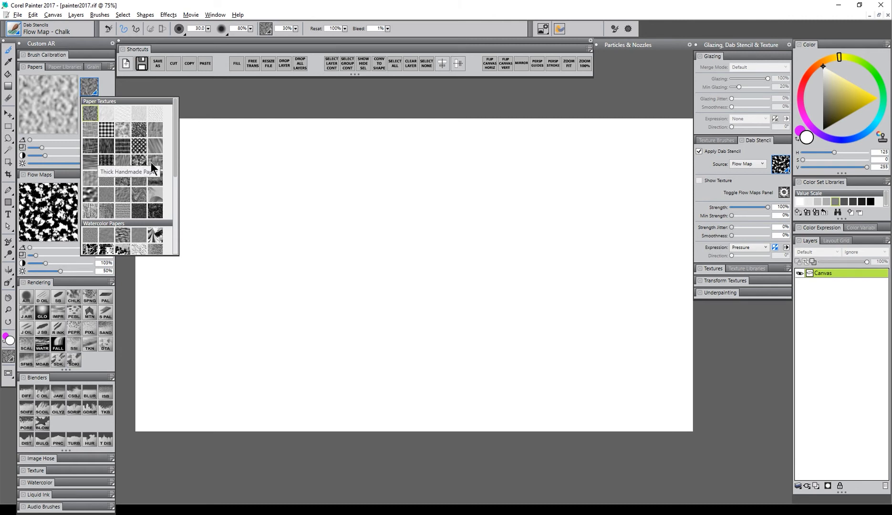
left_click(289, 99)
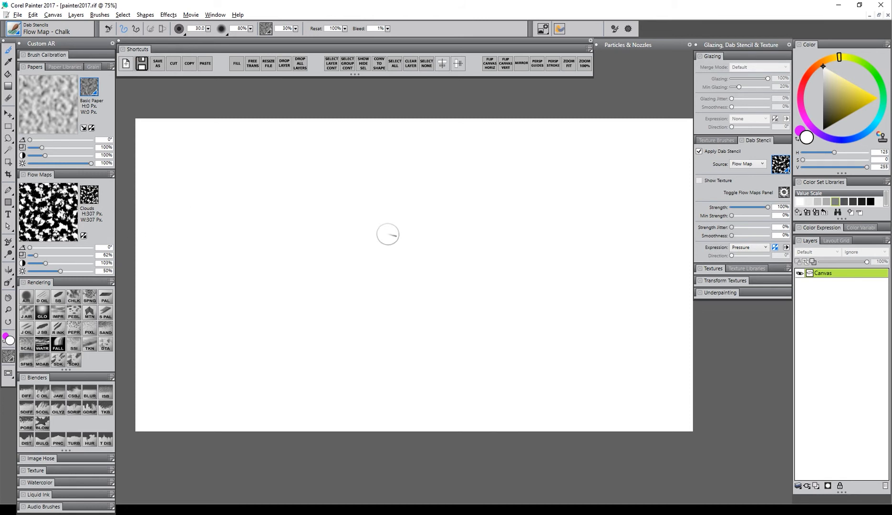
Step: Paint black patches with the Clouds flow map stencil, comparing strokes made with Apply Dab Stencil off and on
left_click_drag(244, 185, 289, 260)
mouse_move(314, 216)
left_mouse_down()
mouse_move(297, 243)
mouse_move(342, 281)
mouse_move(409, 242)
mouse_move(367, 216)
mouse_move(434, 206)
mouse_move(482, 277)
mouse_move(438, 334)
mouse_move(224, 351)
mouse_move(254, 184)
mouse_move(255, 241)
mouse_move(293, 347)
mouse_move(391, 345)
mouse_move(432, 374)
mouse_move(562, 364)
mouse_move(515, 331)
mouse_move(389, 392)
mouse_move(342, 376)
mouse_move(325, 264)
left_mouse_up()
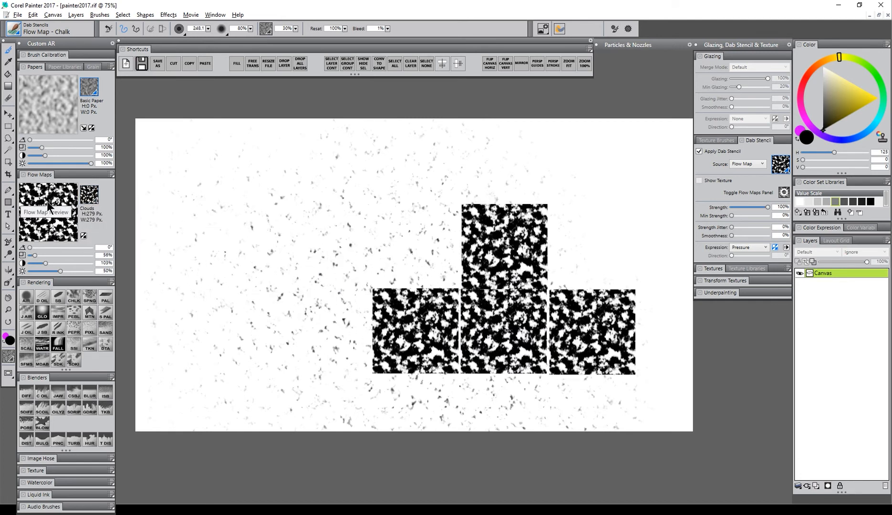
left_click(747, 164)
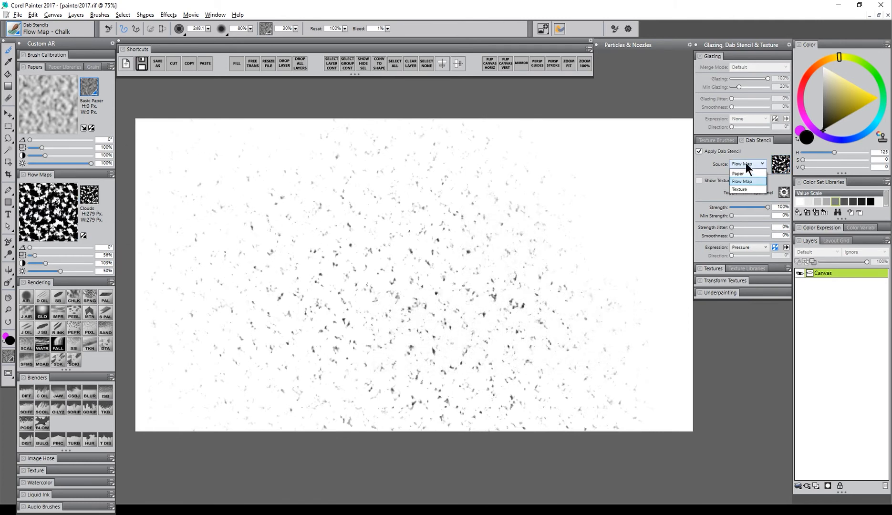
left_click(700, 151)
mouse_move(659, 158)
left_mouse_down()
mouse_move(610, 224)
mouse_move(646, 167)
mouse_move(604, 148)
mouse_move(624, 203)
mouse_move(614, 242)
mouse_move(626, 241)
mouse_move(617, 164)
mouse_move(606, 160)
mouse_move(616, 238)
left_mouse_up()
left_click(712, 151)
mouse_move(482, 177)
left_mouse_down()
mouse_move(504, 198)
mouse_move(510, 175)
mouse_move(476, 168)
mouse_move(480, 198)
mouse_move(510, 228)
mouse_move(478, 180)
mouse_move(462, 202)
mouse_move(507, 244)
left_mouse_up()
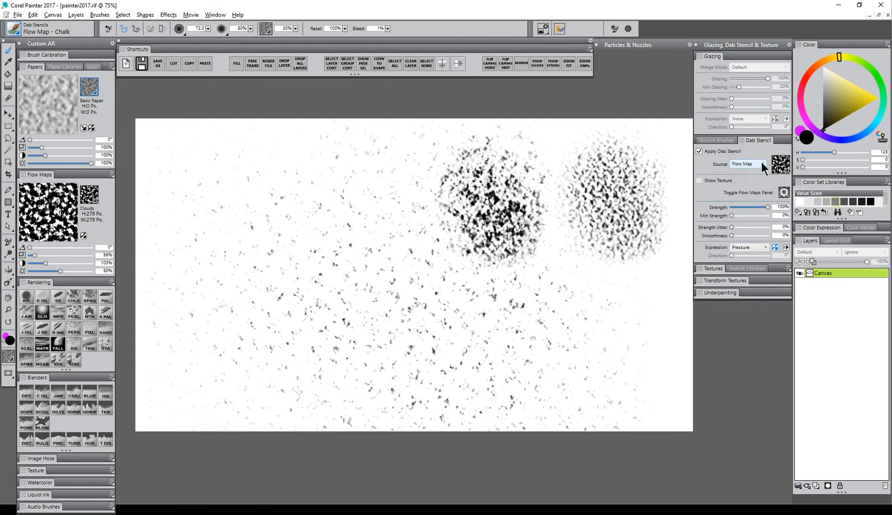
Step: Set the Clouds flow map's scale to 187% and paint another patch beside the existing ones
left_click(781, 164)
left_click_drag(35, 255, 57, 255)
mouse_move(342, 193)
left_mouse_down()
mouse_move(355, 235)
mouse_move(373, 208)
mouse_move(330, 158)
mouse_move(356, 183)
mouse_move(325, 243)
mouse_move(391, 252)
mouse_move(368, 236)
mouse_move(385, 196)
mouse_move(385, 266)
mouse_move(398, 272)
mouse_move(348, 253)
mouse_move(382, 293)
mouse_move(449, 336)
left_mouse_up()
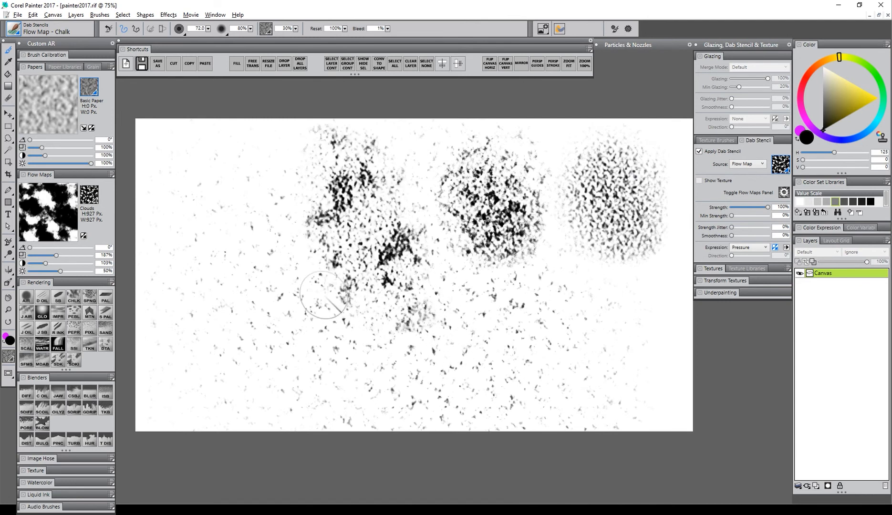
Step: Switch the flow map to Fine Dots and paint a patch in the canvas's upper-left area
left_click(93, 196)
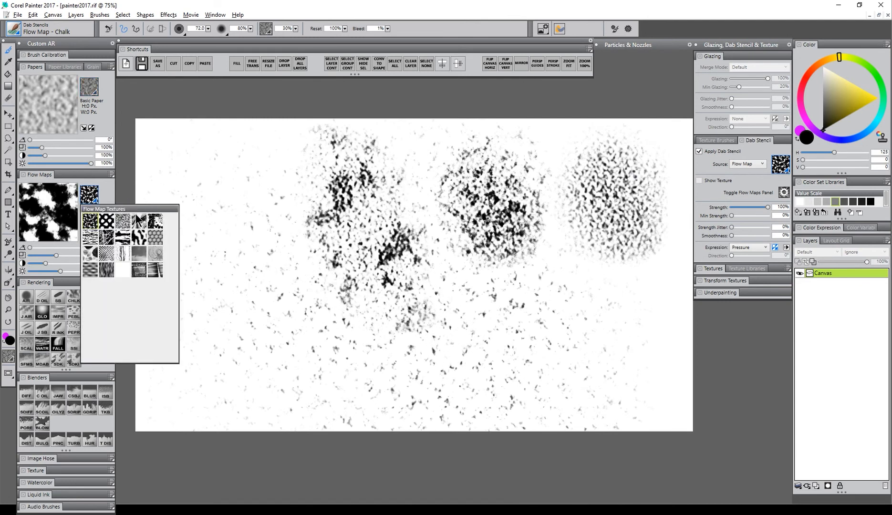
left_click(109, 221)
mouse_move(222, 170)
left_mouse_down()
mouse_move(218, 187)
mouse_move(240, 235)
mouse_move(248, 157)
mouse_move(212, 190)
mouse_move(262, 228)
mouse_move(237, 228)
mouse_move(210, 193)
mouse_move(233, 237)
mouse_move(266, 217)
mouse_move(230, 158)
mouse_move(189, 208)
mouse_move(245, 247)
left_mouse_up()
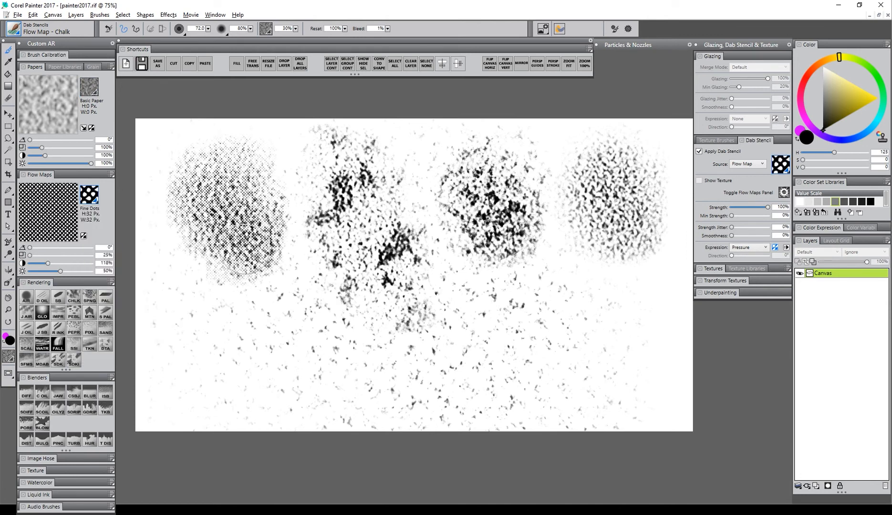
Step: Turn off Apply Dab Stencil, paint a comparison patch below the dotted one, and turn the stencil back on
left_click(699, 152)
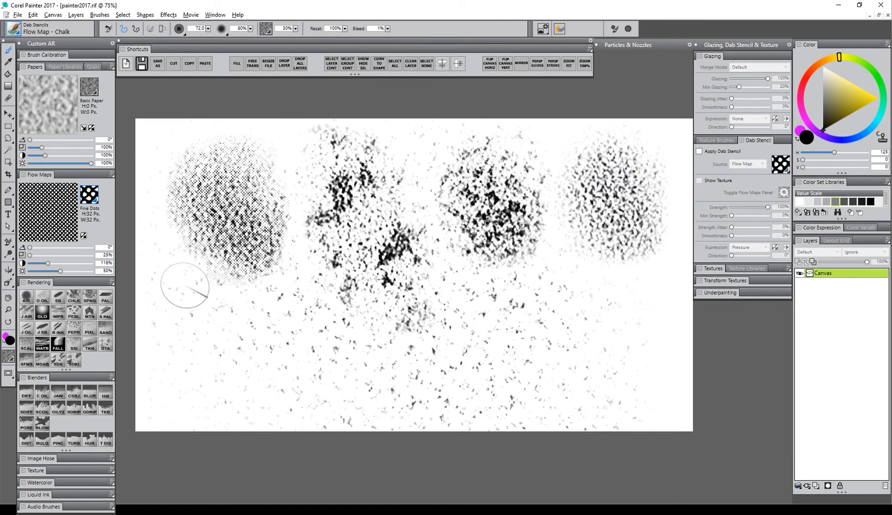
mouse_move(183, 285)
left_mouse_down()
mouse_move(202, 351)
mouse_move(221, 342)
mouse_move(221, 354)
mouse_move(253, 352)
left_mouse_up()
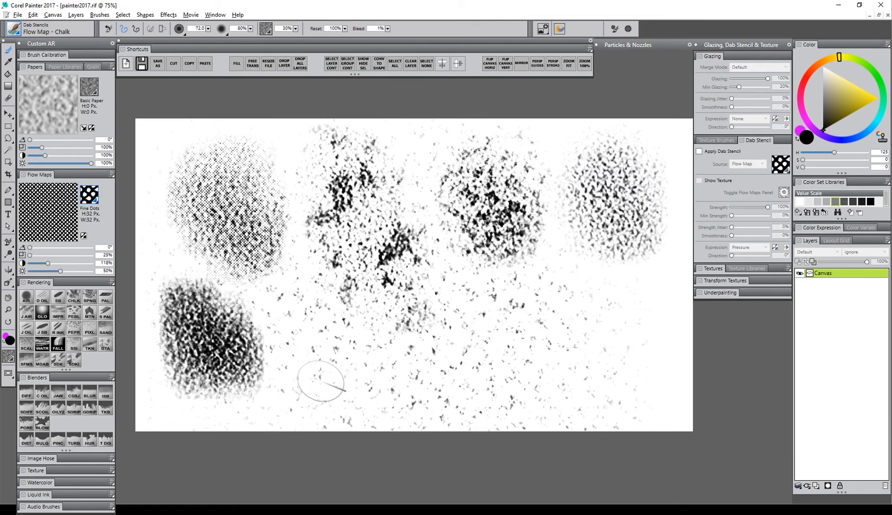
left_click(700, 152)
Step: Scale the Fine Dots flow map to 332%, clear the canvas and paint a dotted patch
left_click_drag(73, 256, 79, 256)
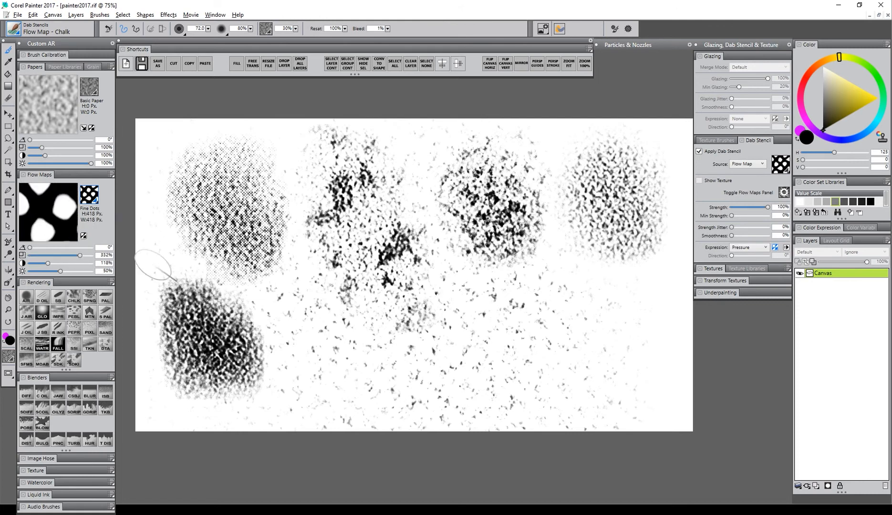
mouse_move(291, 310)
left_mouse_down()
mouse_move(346, 357)
mouse_move(330, 343)
mouse_move(410, 382)
mouse_move(432, 353)
mouse_move(477, 361)
mouse_move(511, 334)
mouse_move(553, 375)
mouse_move(525, 305)
mouse_move(608, 375)
left_mouse_up()
key("ctrl+a")
key("BackSpace")
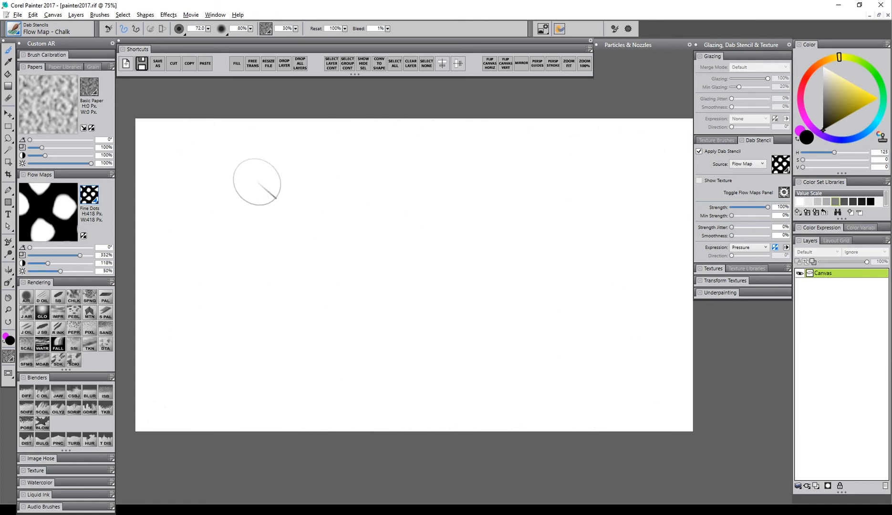
mouse_move(255, 184)
left_mouse_down()
mouse_move(241, 263)
mouse_move(279, 248)
mouse_move(253, 209)
left_mouse_up()
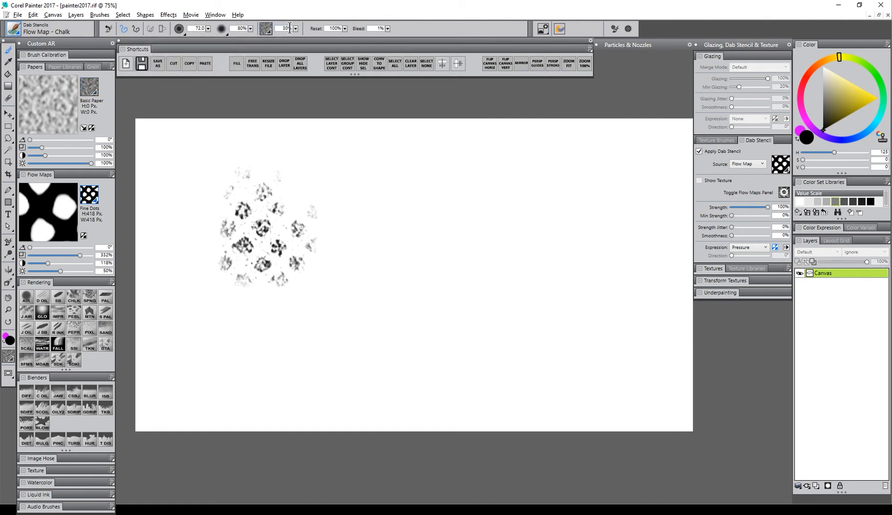
Step: Switch the paper to Pebble Board, paint a trial stroke with it and clear the canvas
left_click(90, 87)
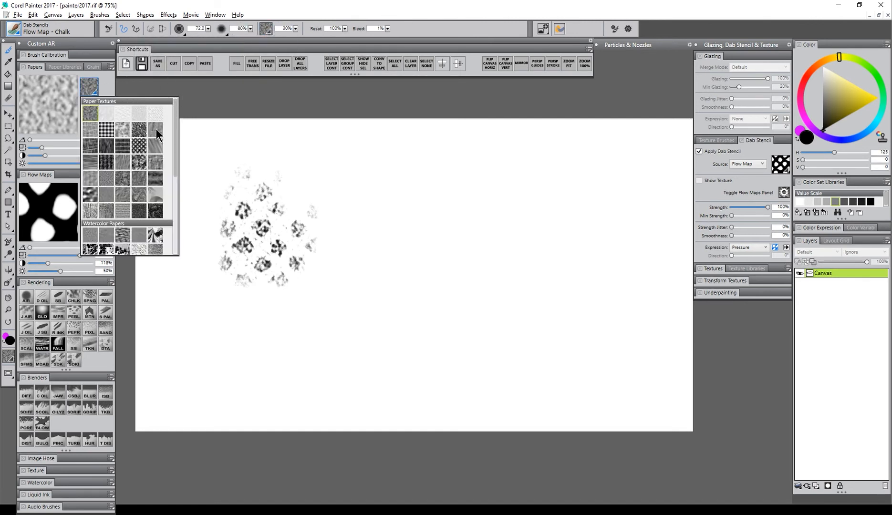
left_click(103, 190)
mouse_move(420, 220)
left_mouse_down()
mouse_move(447, 289)
mouse_move(501, 205)
mouse_move(573, 267)
mouse_move(511, 325)
mouse_move(576, 373)
mouse_move(577, 184)
mouse_move(644, 244)
mouse_move(524, 143)
mouse_move(470, 170)
mouse_move(350, 175)
mouse_move(318, 298)
mouse_move(261, 400)
mouse_move(372, 372)
mouse_move(438, 415)
left_mouse_up()
key("ctrl+a")
key("Delete")
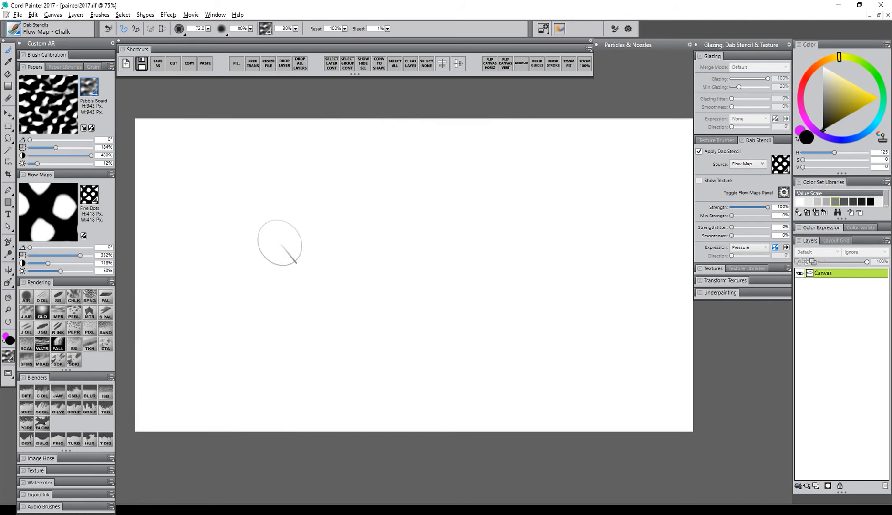
Step: Choose the Smooth Dab Knife AR brush from AR-2017 and paint a diagonal swath through the Fine Dots stencil
left_click(88, 88)
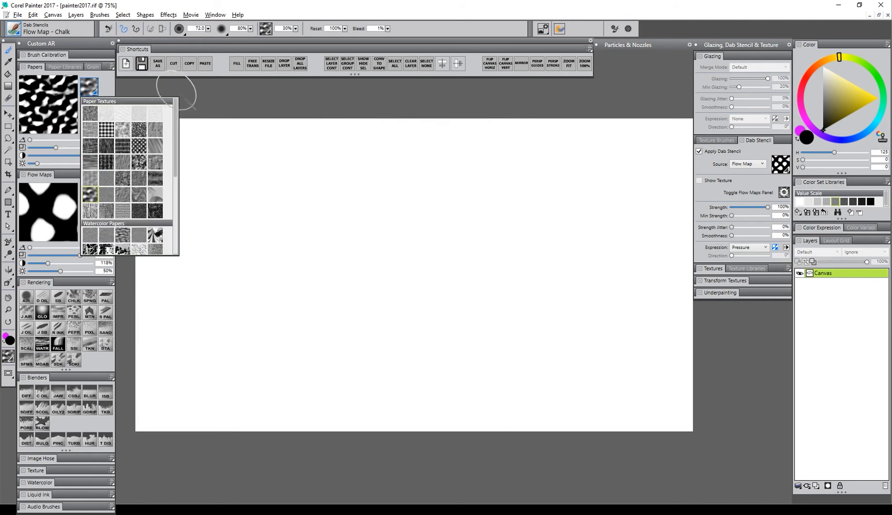
left_click(189, 89)
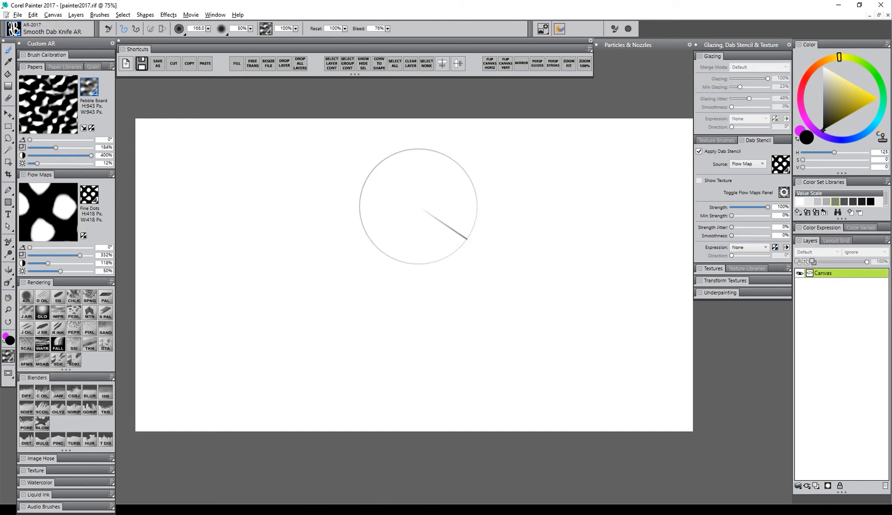
mouse_move(418, 205)
left_mouse_down()
mouse_move(400, 258)
mouse_move(424, 275)
mouse_move(339, 288)
mouse_move(260, 323)
left_mouse_up()
Step: Switch the flow map to Clouds and the paper to Artists Rough
left_click(89, 194)
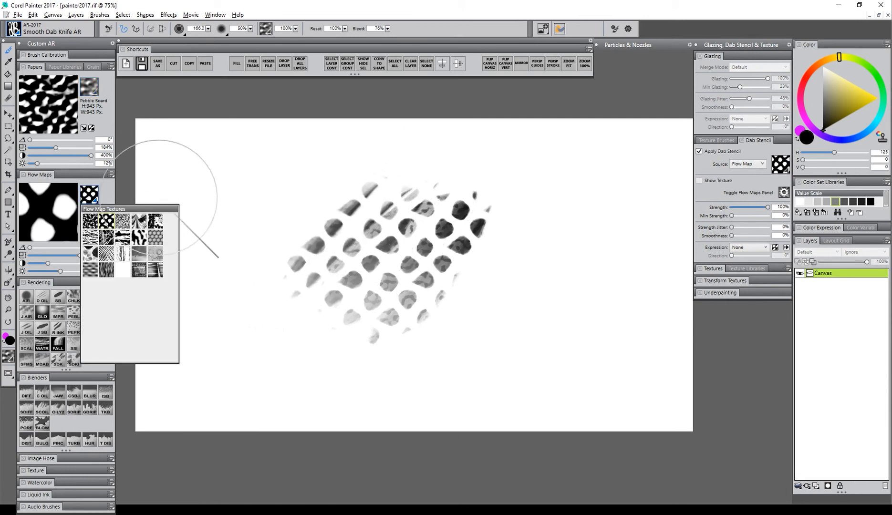
left_click(90, 221)
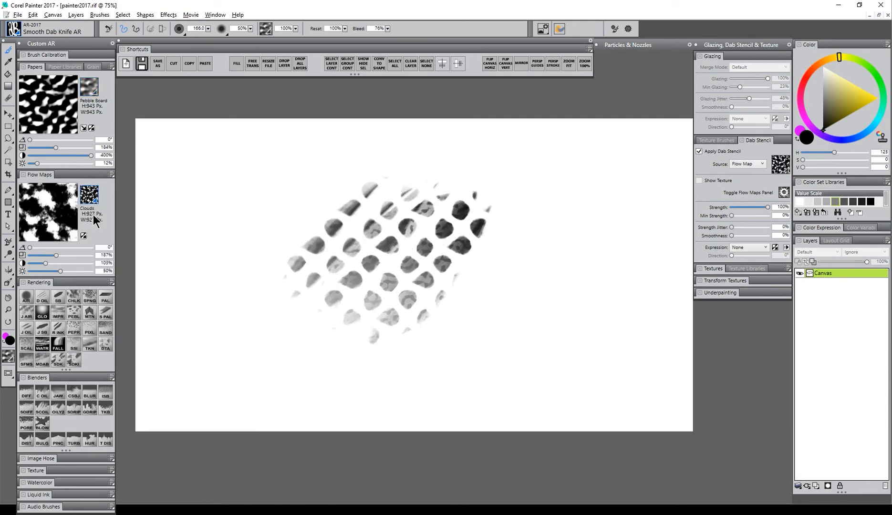
left_click(90, 88)
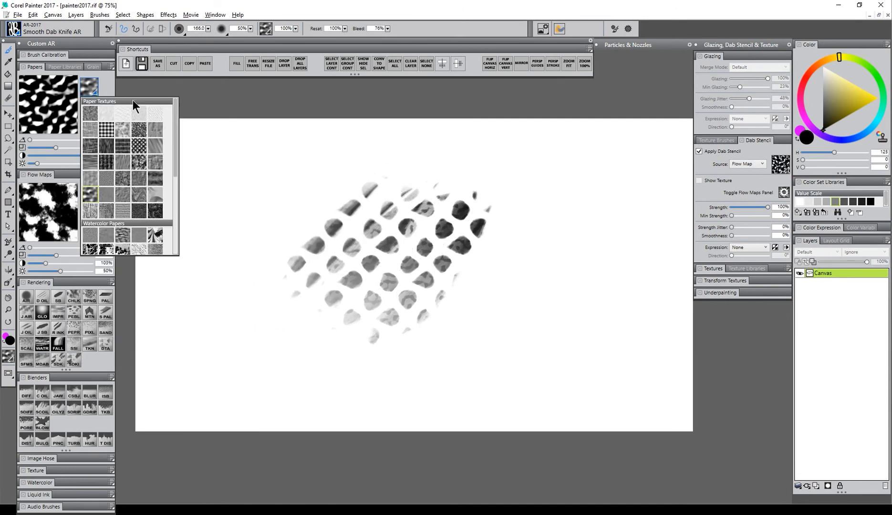
left_click(127, 127)
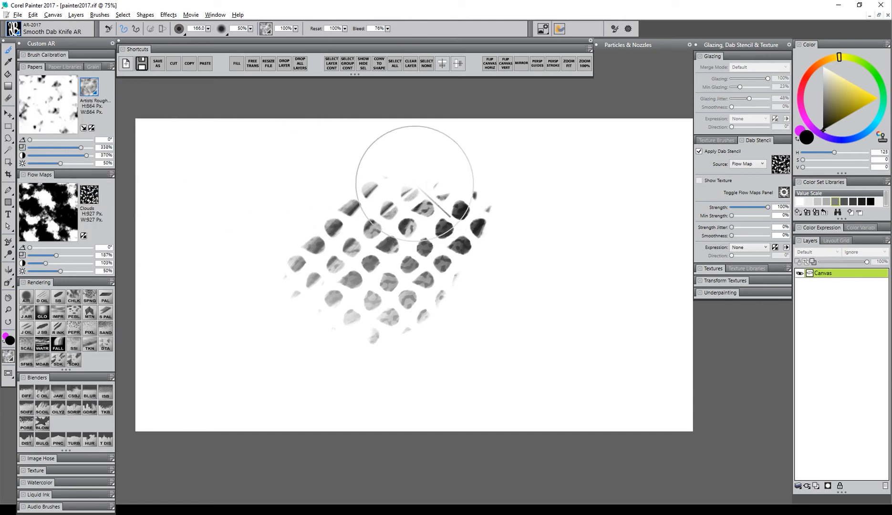
Step: Paint broken black strokes around and over the dotted swath with the Clouds stencil
left_click_drag(317, 181, 271, 227)
mouse_move(310, 150)
left_mouse_down()
mouse_move(227, 261)
mouse_move(229, 317)
left_mouse_up()
mouse_move(296, 276)
left_mouse_down()
mouse_move(420, 201)
mouse_move(338, 330)
mouse_move(501, 217)
mouse_move(485, 336)
mouse_move(596, 235)
mouse_move(517, 401)
mouse_move(639, 178)
mouse_move(558, 368)
left_mouse_up()
Step: Set the paper scale to 181% and the Clouds flow map scale to 278%, then paint black strokes across the canvas's upper half
left_click(57, 147)
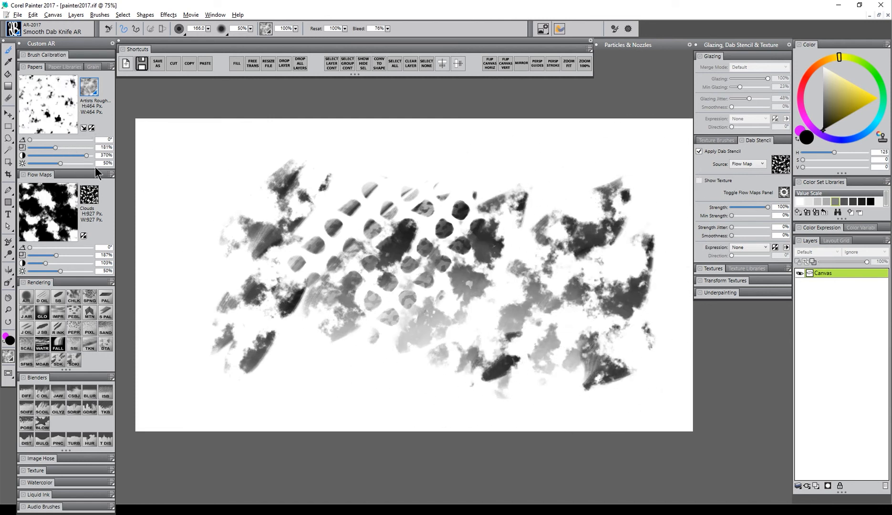
left_click(69, 256)
mouse_move(205, 200)
left_mouse_down()
mouse_move(197, 182)
mouse_move(183, 318)
mouse_move(388, 150)
mouse_move(453, 202)
mouse_move(548, 176)
mouse_move(644, 172)
mouse_move(658, 229)
left_mouse_up()
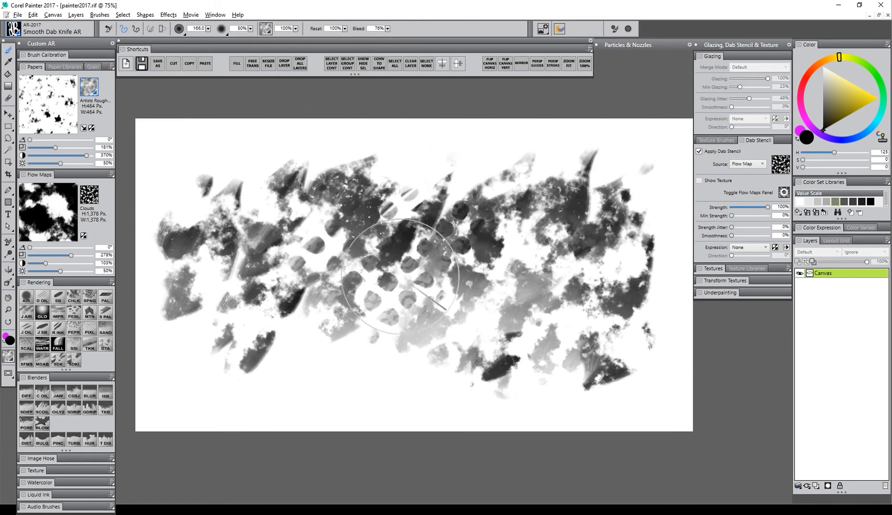
Step: Set the flow map scale to 51%, paper scale to 59% and paper contrast to 176%, and paint finer-textured black strokes
left_click(34, 255)
left_click(35, 156)
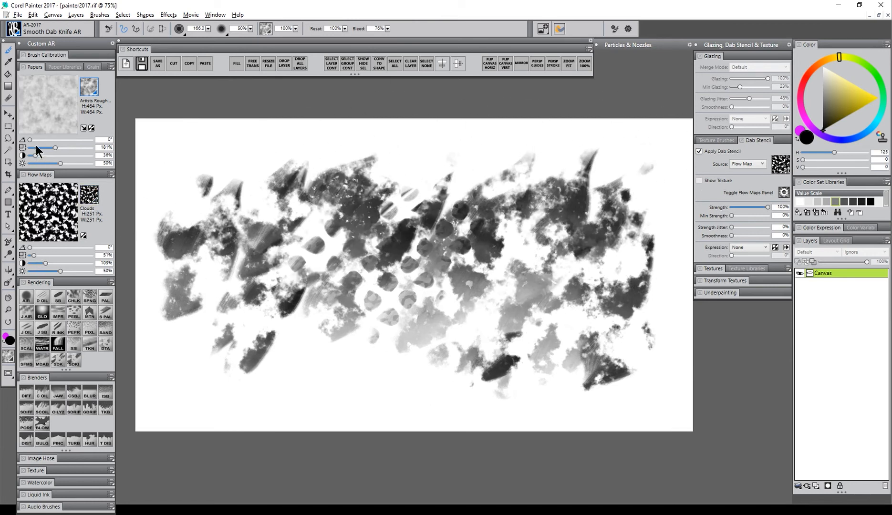
left_click(35, 148)
left_click(56, 155)
mouse_move(175, 210)
left_mouse_down()
mouse_move(313, 142)
mouse_move(406, 128)
left_mouse_up()
mouse_move(478, 130)
left_mouse_down()
mouse_move(390, 287)
mouse_move(404, 337)
mouse_move(360, 340)
mouse_move(367, 377)
left_mouse_up()
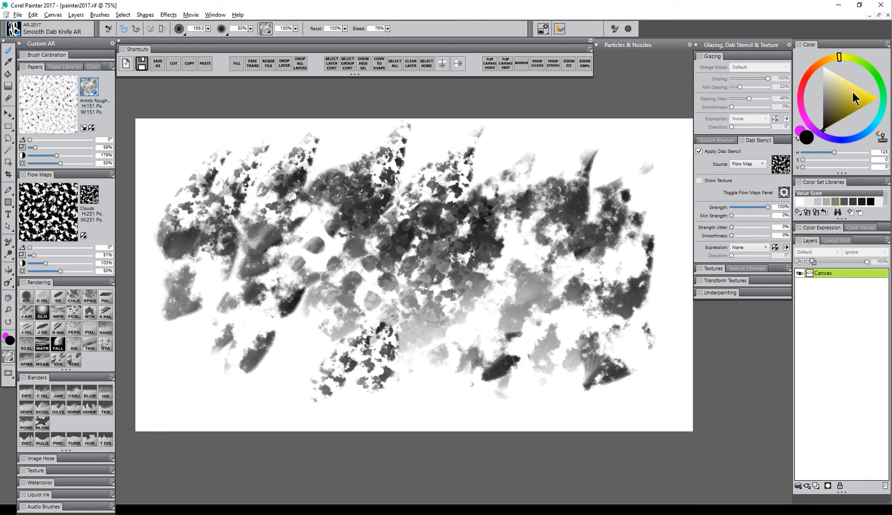
Step: Change the paint color to saturated red and paint stenciled red patches over the middle of the black strokes
left_click(876, 99)
left_click(803, 83)
mouse_move(527, 260)
left_mouse_down()
mouse_move(408, 368)
mouse_move(462, 259)
mouse_move(330, 310)
mouse_move(568, 150)
mouse_move(563, 306)
mouse_move(458, 339)
mouse_move(381, 201)
left_mouse_up()
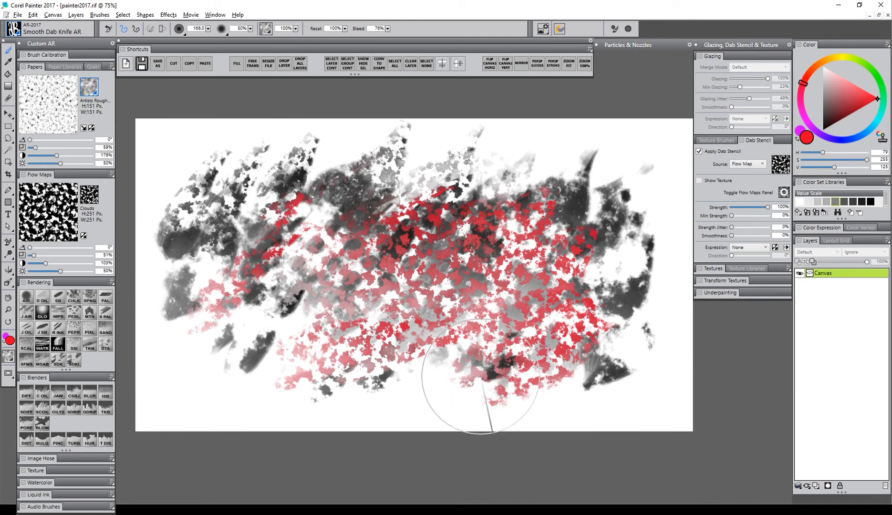
Step: Reduce the brush size to 132.4 and set the dab stencil source to Texture, using the first of the Painter Textures
left_click_drag(488, 159, 500, 173, "ctrl+alt")
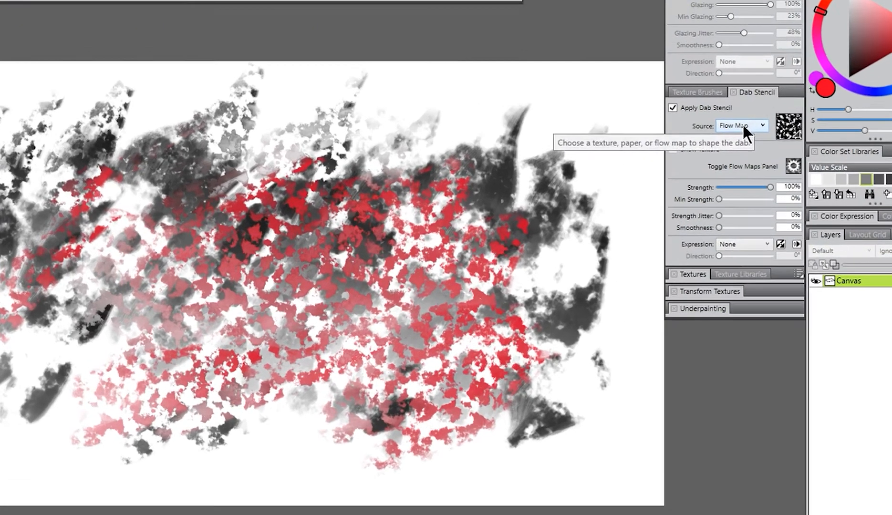
left_click(752, 164)
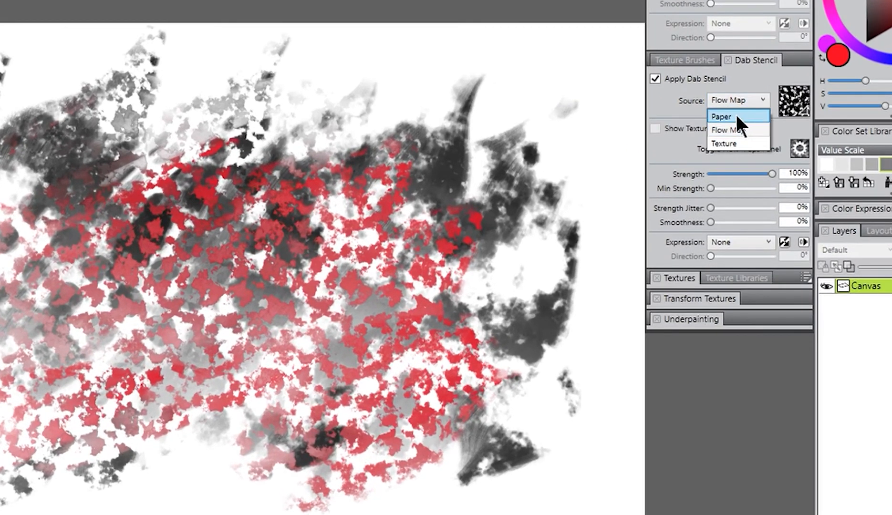
left_click(735, 141)
left_click(800, 100)
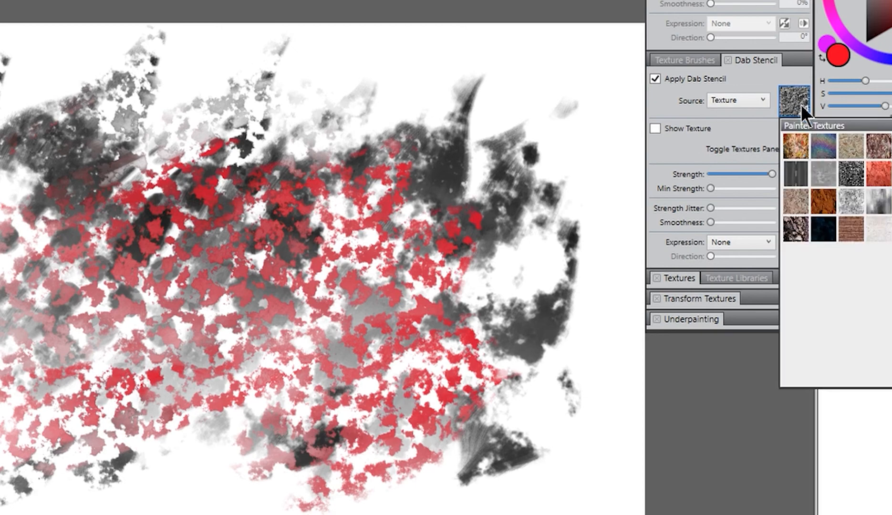
left_click(798, 144)
Step: Paint sweeping red strokes around the edges of the painting with the texture-based dab stencil
left_click_drag(363, 129, 534, 60)
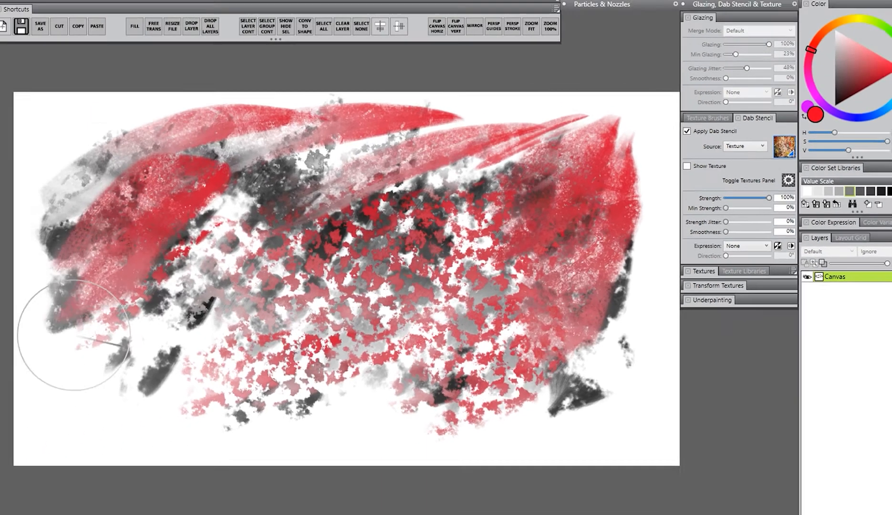
mouse_move(74, 335)
left_mouse_down()
mouse_move(142, 308)
mouse_move(316, 398)
mouse_move(408, 429)
left_mouse_up()
mouse_move(465, 403)
left_mouse_down()
mouse_move(559, 383)
mouse_move(657, 383)
mouse_move(667, 398)
left_mouse_up()
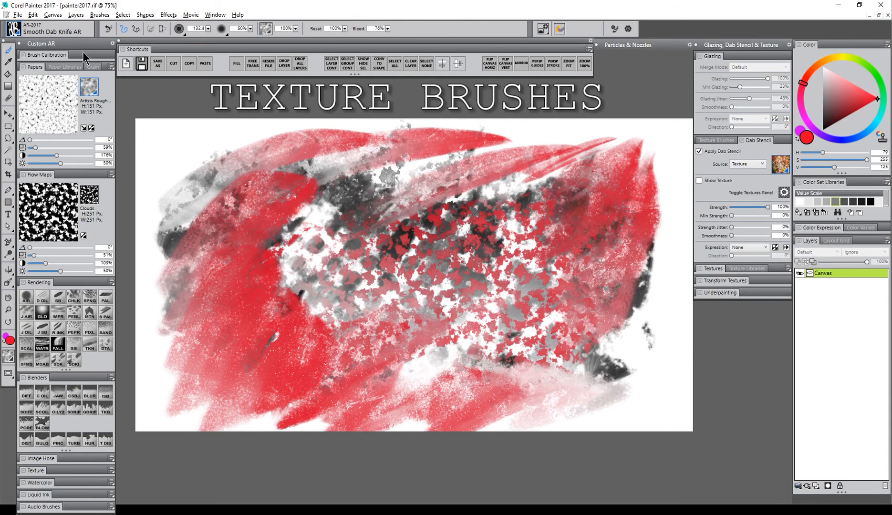
Step: Choose the Airbrush variant from the Texture Cover brush category
left_click(14, 30)
scroll(94, 267, "down", 5)
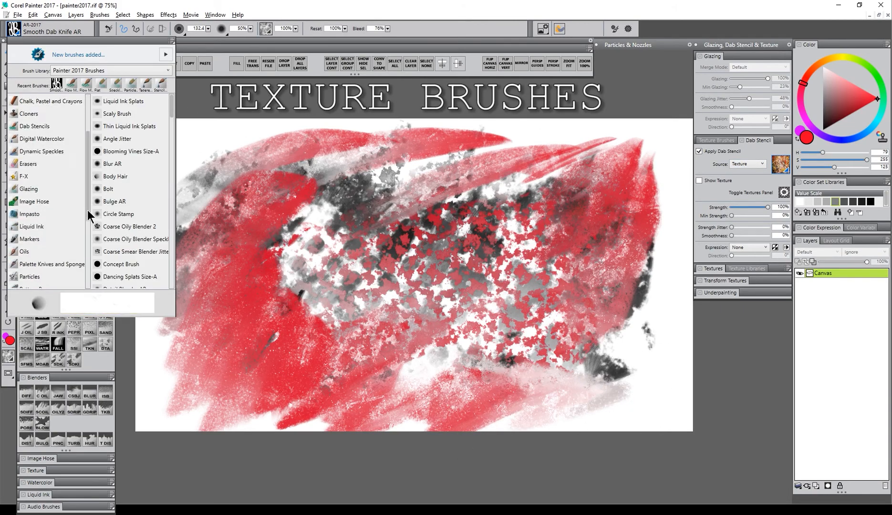
scroll(92, 269, "down", 2)
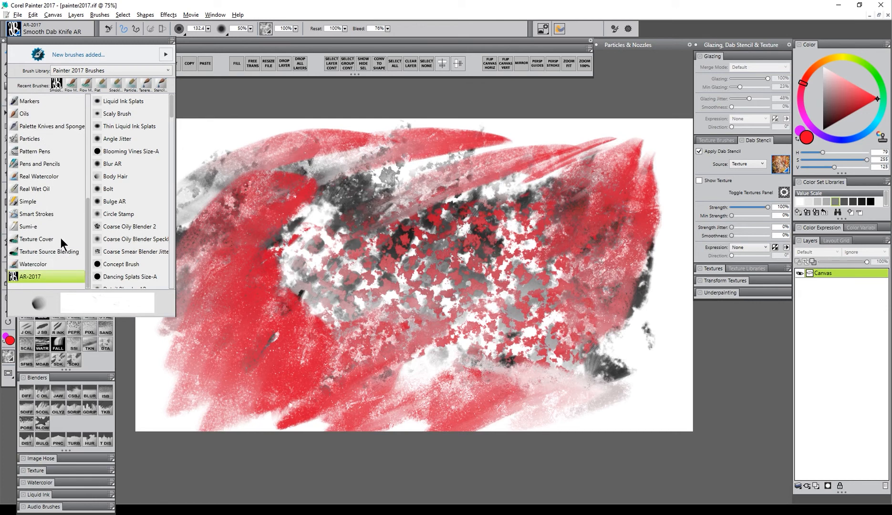
left_click(53, 238)
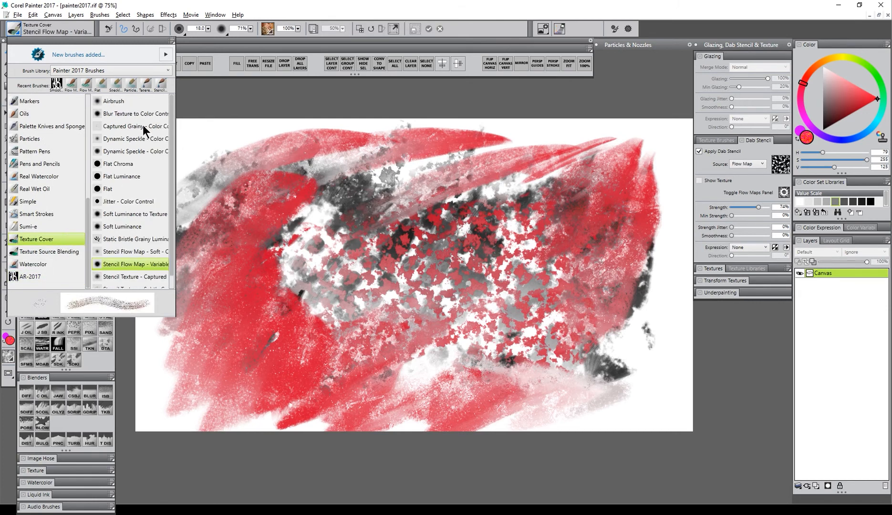
left_click(115, 102)
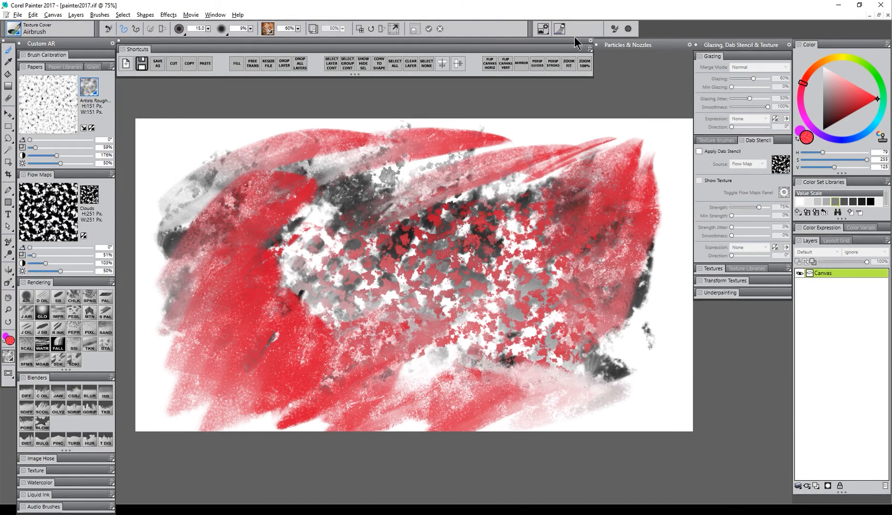
Step: Open the full Textures settings and display the Desk Paint texture over the canvas
left_click(268, 30)
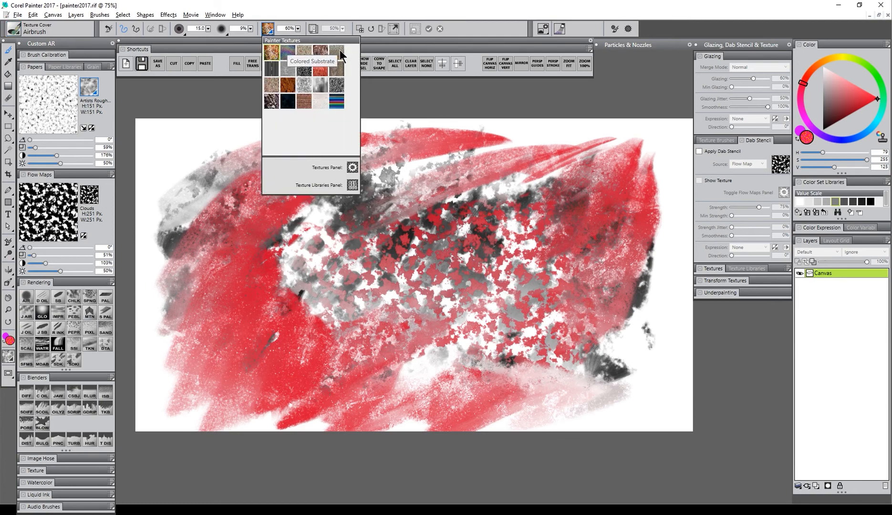
left_click(352, 167)
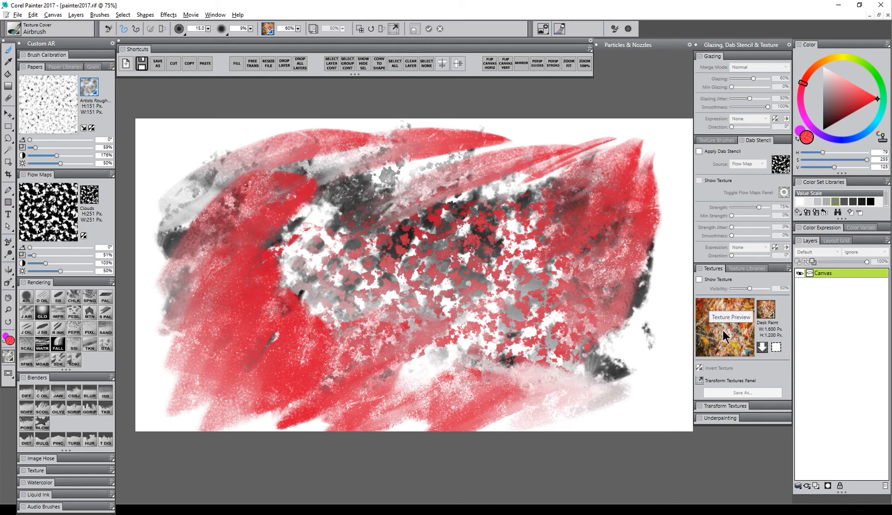
left_click(700, 279)
left_click(700, 280)
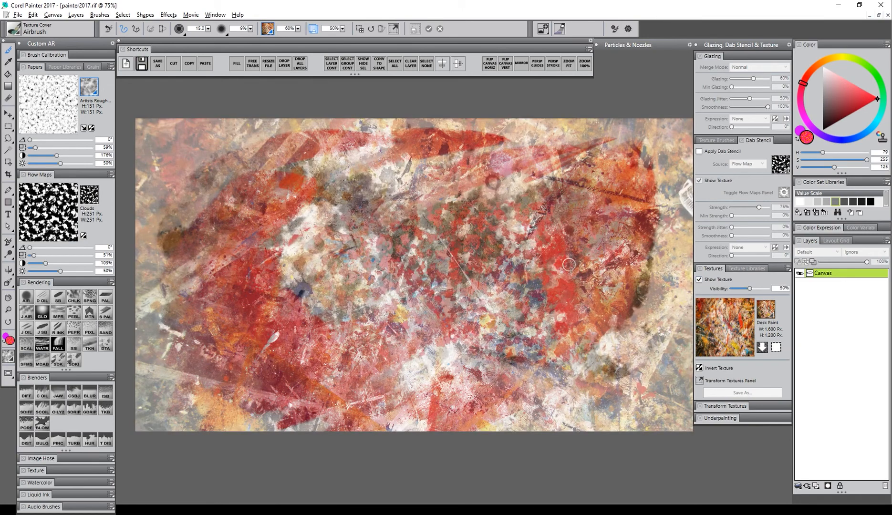
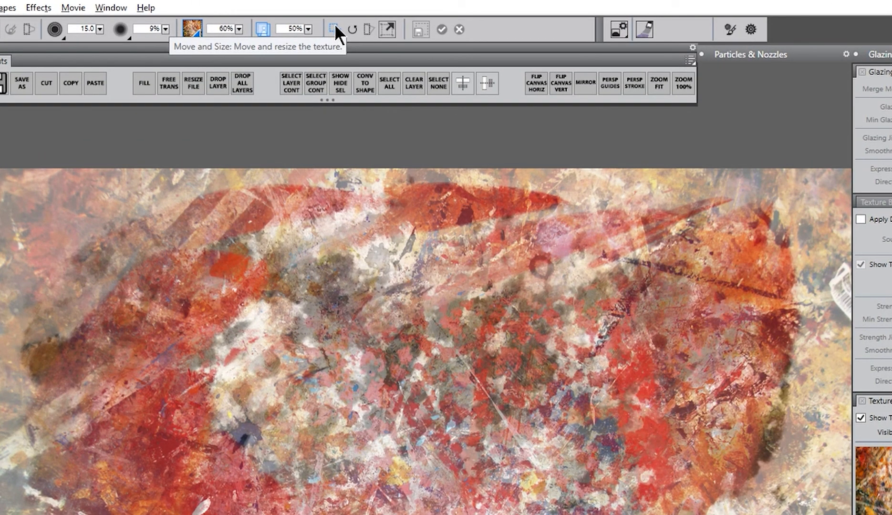
Step: Move and resize the Desk Paint texture so it extends past the canvas's lower-right corner, and apply the transform
left_click(335, 28)
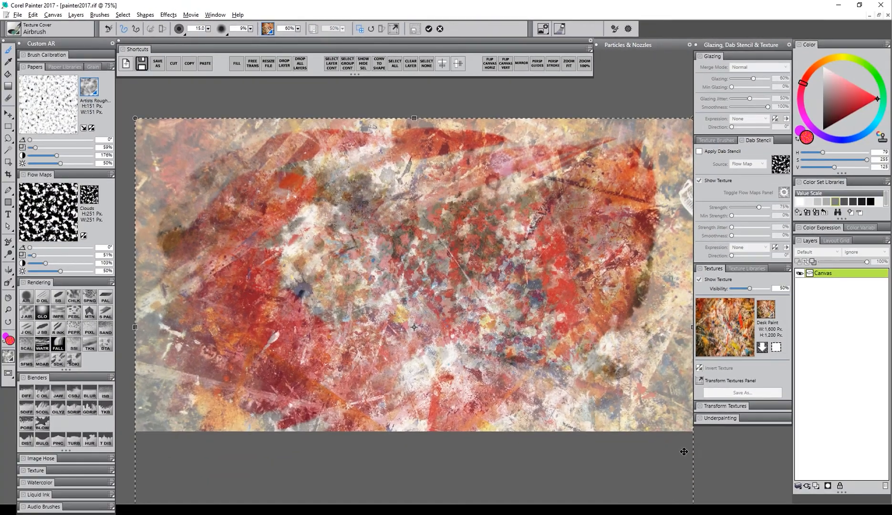
left_click_drag(685, 452, 596, 381)
left_click_drag(443, 294, 459, 355)
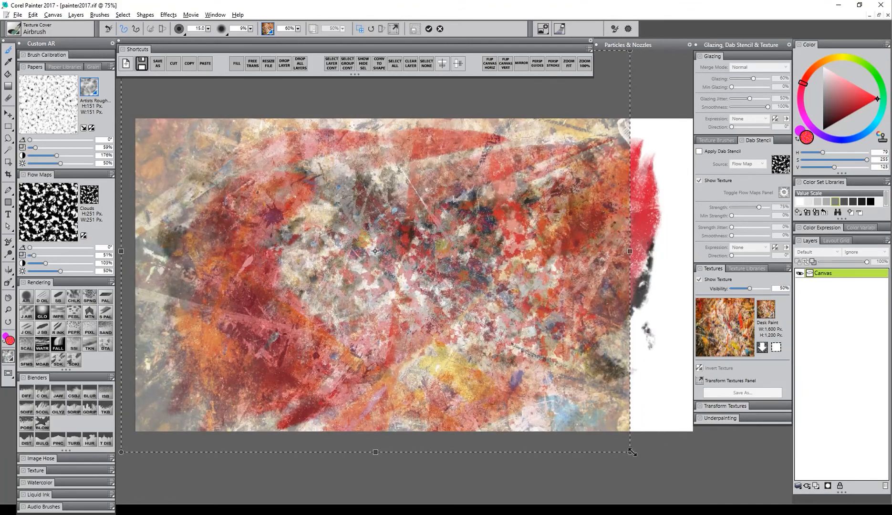
left_click_drag(633, 452, 709, 456)
left_click(429, 28)
left_click(544, 368)
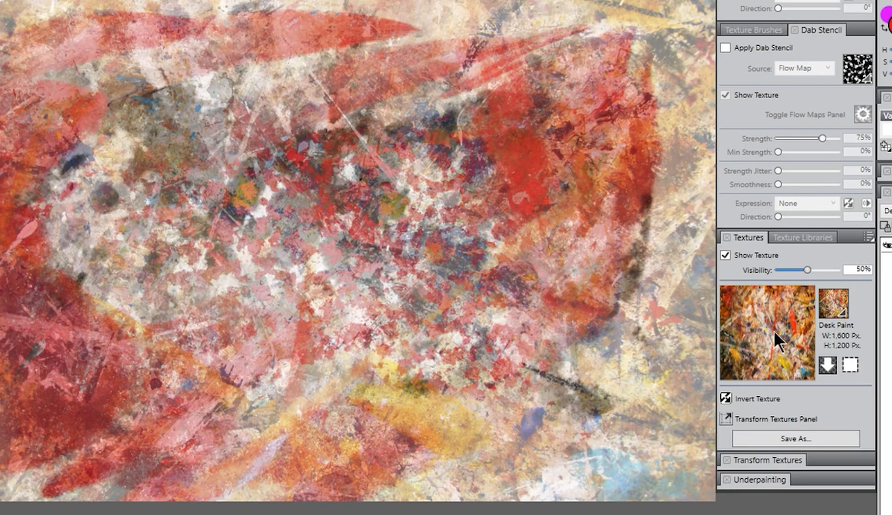
Step: Hide the texture overlay and paint the Desk Paint texture across the canvas, followed by the Gas texture
left_click(725, 255)
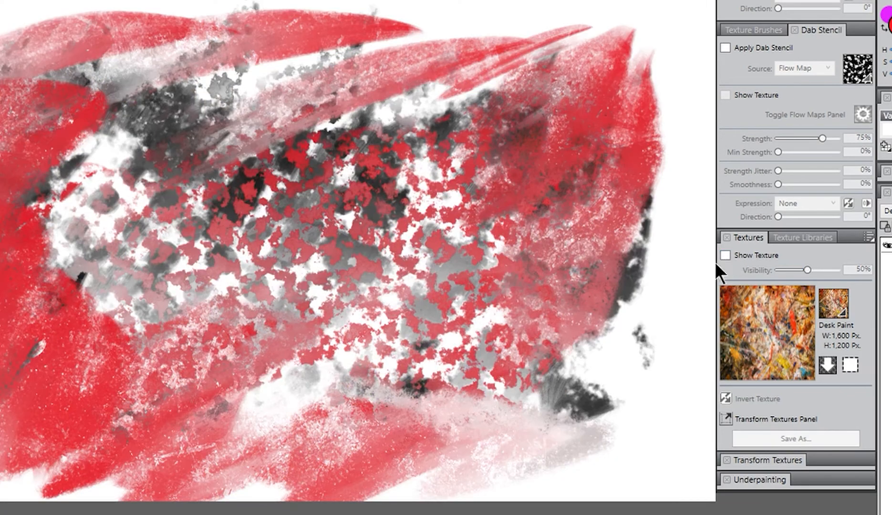
mouse_move(238, 157)
left_mouse_down()
mouse_move(307, 142)
mouse_move(329, 195)
mouse_move(277, 243)
mouse_move(258, 337)
mouse_move(236, 222)
mouse_move(348, 91)
mouse_move(207, 105)
mouse_move(4, 93)
mouse_move(78, 225)
mouse_move(7, 456)
mouse_move(108, 361)
mouse_move(180, 176)
mouse_move(246, 291)
mouse_move(275, 464)
mouse_move(410, 391)
mouse_move(412, 190)
mouse_move(276, 135)
mouse_move(392, 8)
mouse_move(510, 93)
mouse_move(571, 56)
mouse_move(696, 8)
mouse_move(631, 126)
mouse_move(716, 381)
mouse_move(564, 492)
mouse_move(480, 452)
mouse_move(495, 303)
mouse_move(426, 222)
mouse_move(391, 199)
mouse_move(352, 31)
mouse_move(122, 35)
mouse_move(159, 448)
mouse_move(325, 422)
mouse_move(309, 363)
mouse_move(228, 248)
mouse_move(154, 197)
mouse_move(190, 266)
mouse_move(274, 371)
mouse_move(534, 472)
mouse_move(590, 506)
left_mouse_up()
left_click(838, 304)
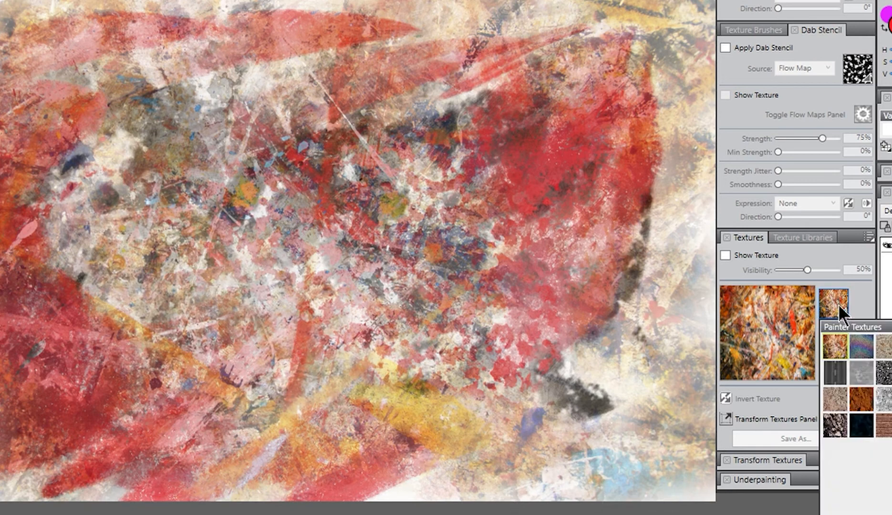
left_click(863, 346)
mouse_move(425, 200)
left_mouse_down()
mouse_move(129, 14)
mouse_move(33, 71)
mouse_move(9, 344)
mouse_move(214, 474)
mouse_move(267, 373)
mouse_move(591, 334)
mouse_move(635, 19)
mouse_move(614, 352)
mouse_move(577, 448)
left_mouse_up()
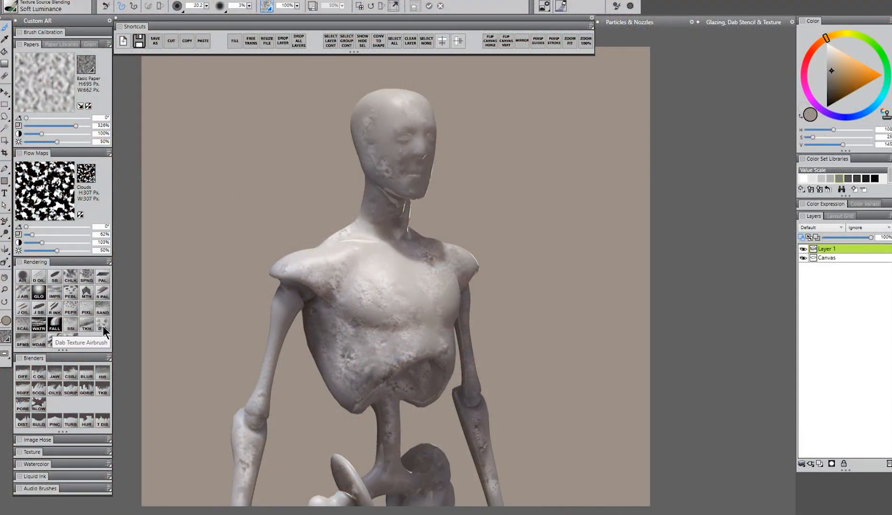
Step: Paint a grainy texture over the skeletal figure with the Dab Texture Airbrush
left_click(104, 329)
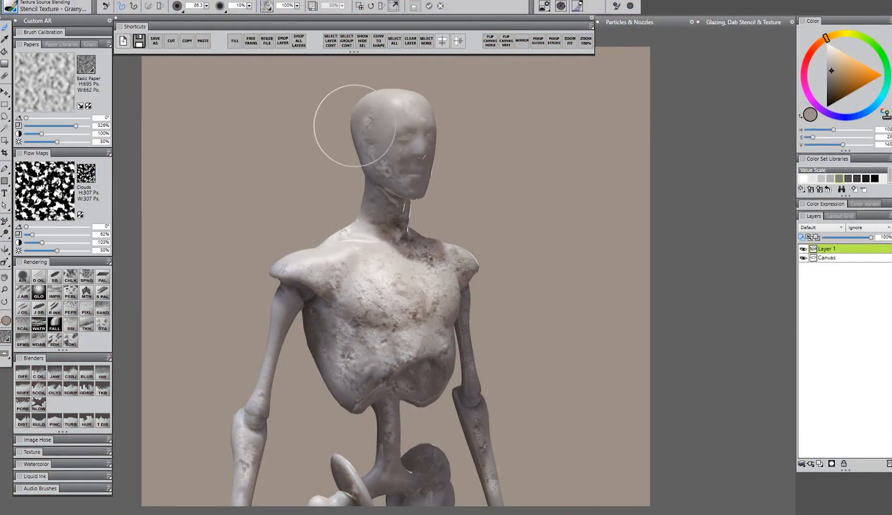
left_click_drag(339, 113, 674, 504)
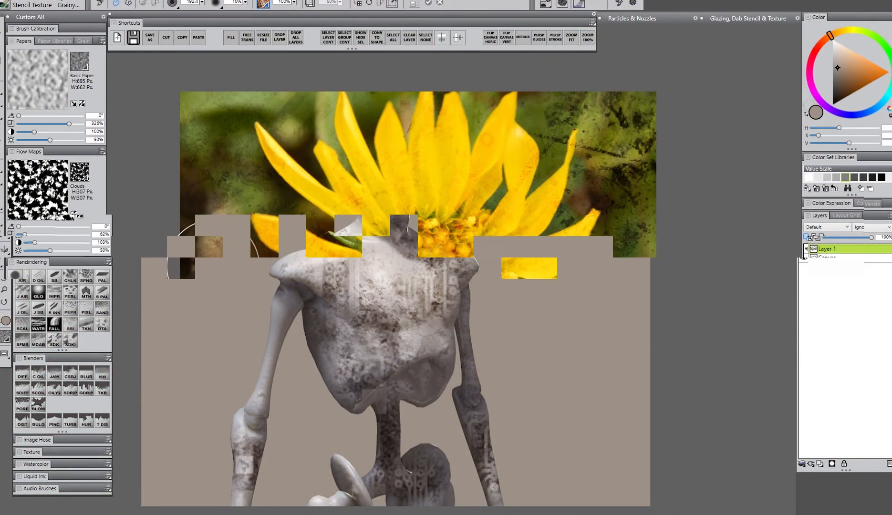
left_click(265, 83)
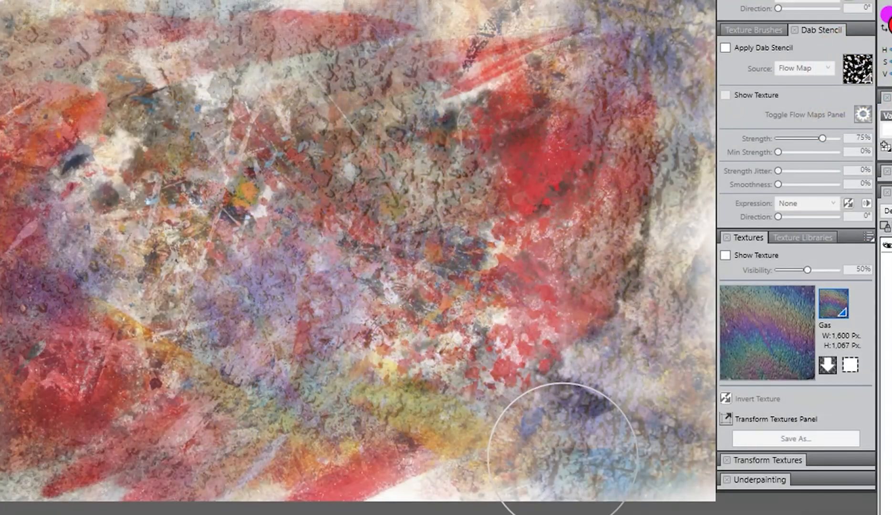
Step: Paint more of the Gas texture near the canvas's lower-right area
mouse_move(563, 458)
left_mouse_down()
mouse_move(534, 466)
mouse_move(611, 408)
mouse_move(621, 427)
left_mouse_up()
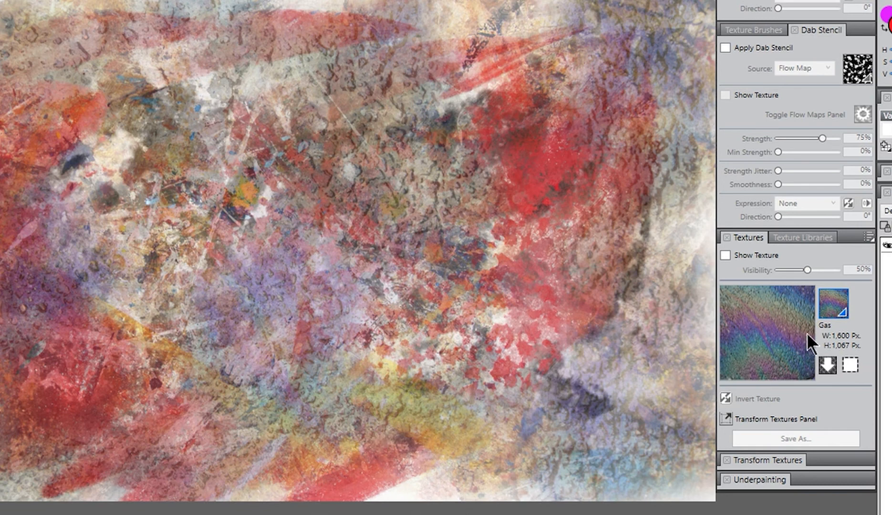
left_click(837, 305)
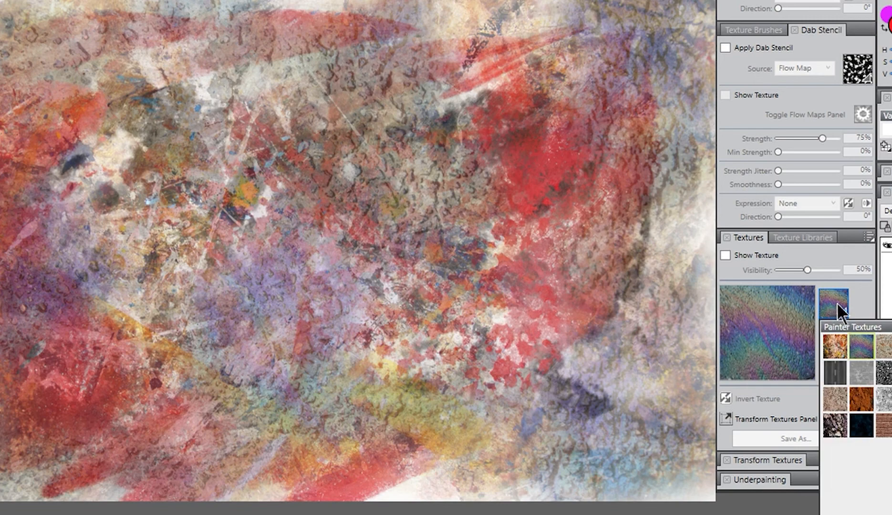
left_click(859, 292)
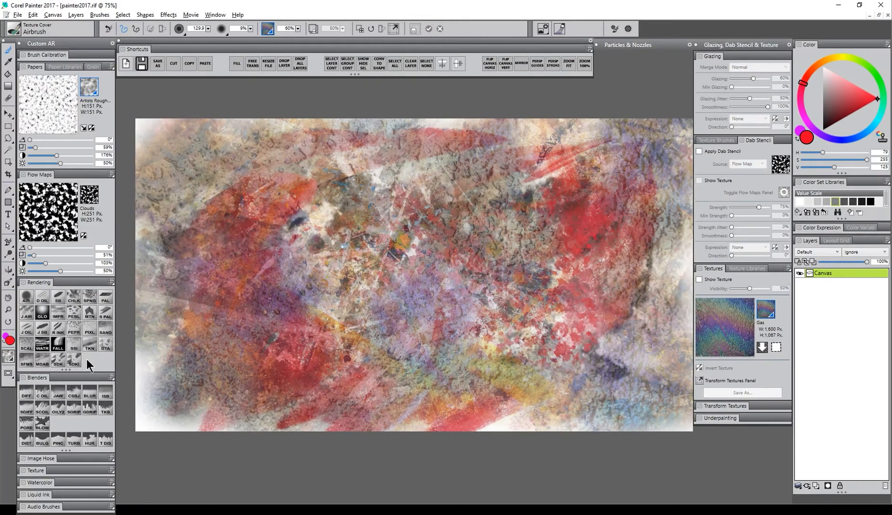
Step: Paint black and white strokes across the middle with Smooth Dab Knife AR, using the Brick Wall texture as the dab stencil source
left_click(65, 359)
left_click(749, 164)
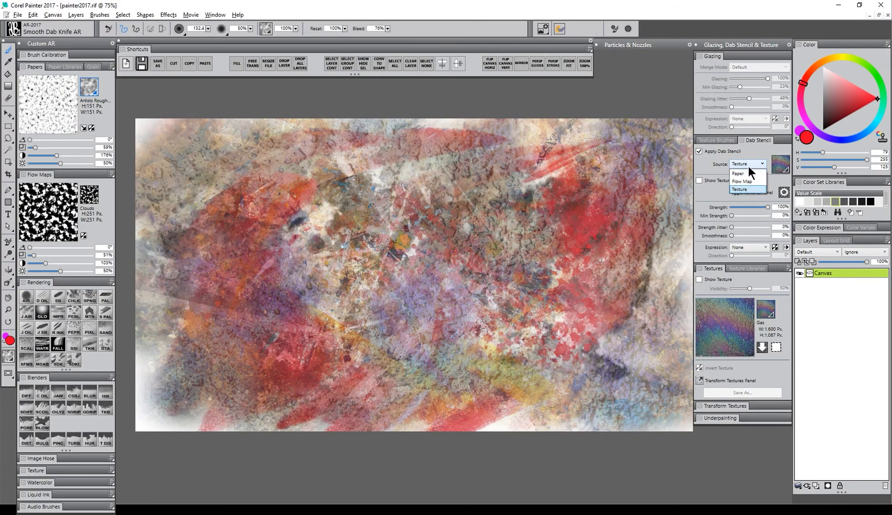
left_click(747, 189)
left_click(781, 164)
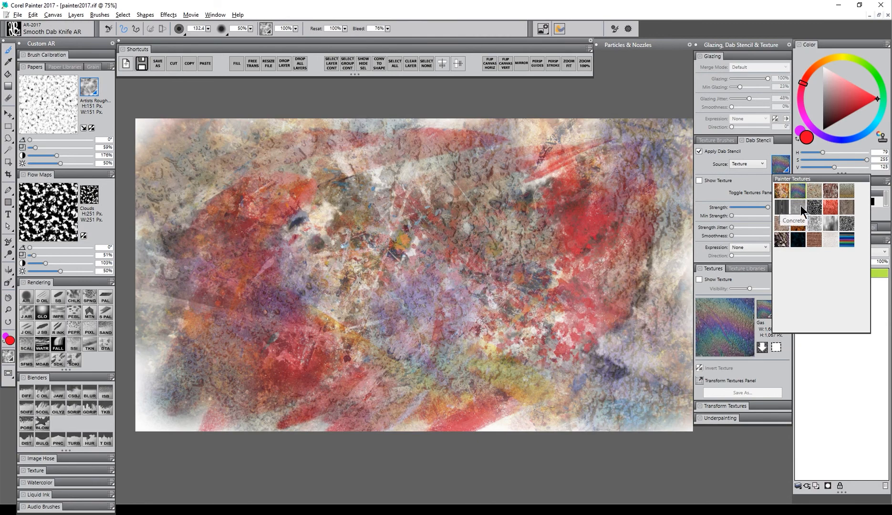
left_click(814, 239)
mouse_move(489, 217)
left_mouse_down()
mouse_move(442, 307)
mouse_move(493, 222)
mouse_move(454, 353)
mouse_move(500, 233)
mouse_move(479, 334)
mouse_move(520, 226)
mouse_move(504, 341)
mouse_move(541, 210)
mouse_move(531, 314)
mouse_move(561, 213)
mouse_move(550, 292)
mouse_move(498, 220)
mouse_move(448, 235)
mouse_move(391, 334)
mouse_move(422, 209)
mouse_move(384, 234)
mouse_move(318, 323)
mouse_move(296, 296)
mouse_move(379, 258)
left_mouse_up()
mouse_move(409, 210)
left_mouse_down()
mouse_move(395, 316)
mouse_move(451, 194)
mouse_move(449, 310)
mouse_move(501, 193)
mouse_move(485, 306)
mouse_move(560, 226)
mouse_move(533, 342)
mouse_move(455, 319)
mouse_move(417, 290)
mouse_move(407, 292)
mouse_move(393, 345)
mouse_move(444, 380)
mouse_move(478, 386)
mouse_move(525, 362)
left_mouse_up()
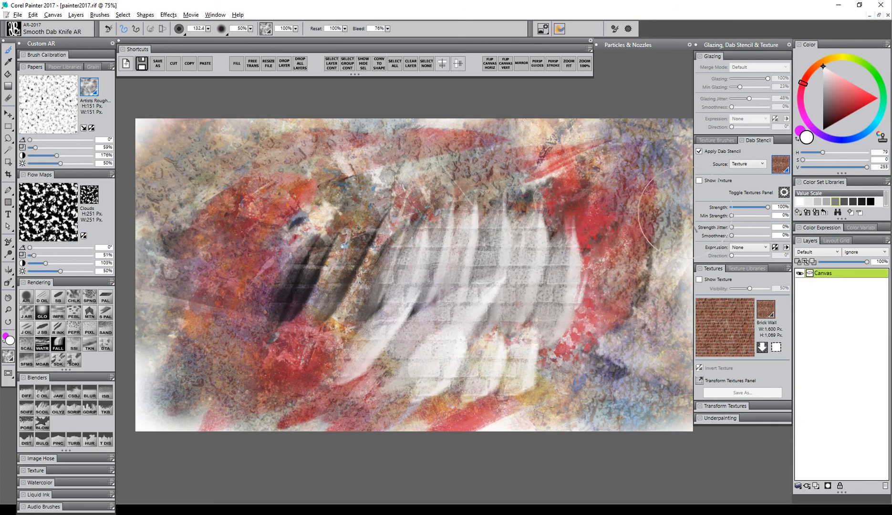
Step: Paint white strokes with the Eye Shadow texture stencil around the brick pattern, and plain ones on the canvas's left side with Dab Stencil off
left_click(783, 166)
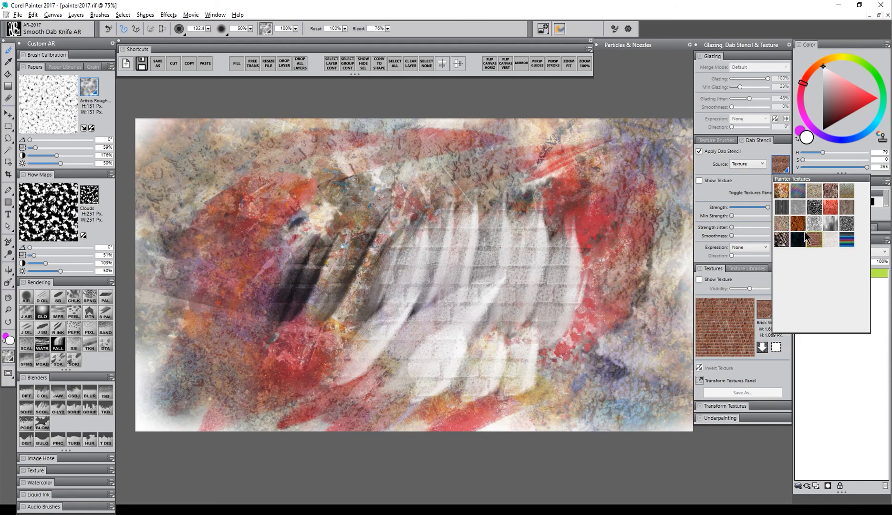
left_click(783, 240)
mouse_move(429, 158)
left_mouse_down()
mouse_move(362, 238)
mouse_move(415, 225)
mouse_move(310, 162)
mouse_move(382, 200)
mouse_move(537, 120)
mouse_move(651, 212)
mouse_move(608, 367)
mouse_move(652, 389)
left_mouse_up()
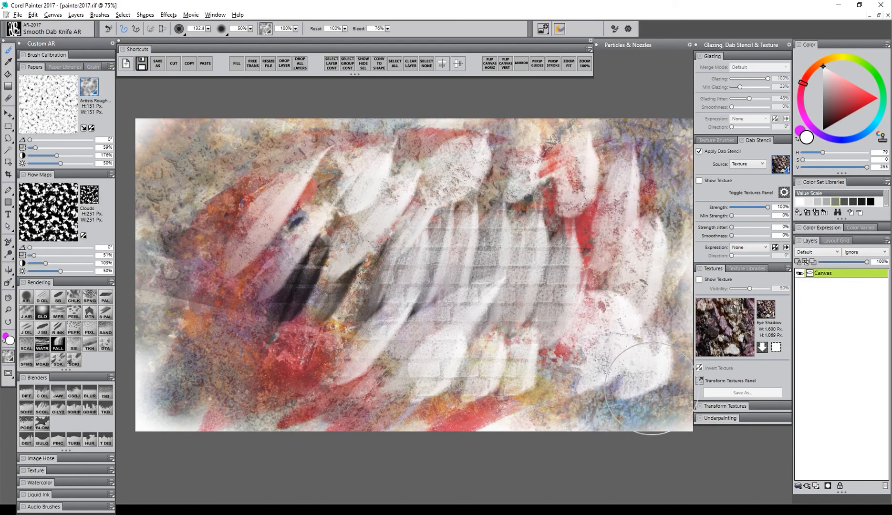
left_click(699, 152)
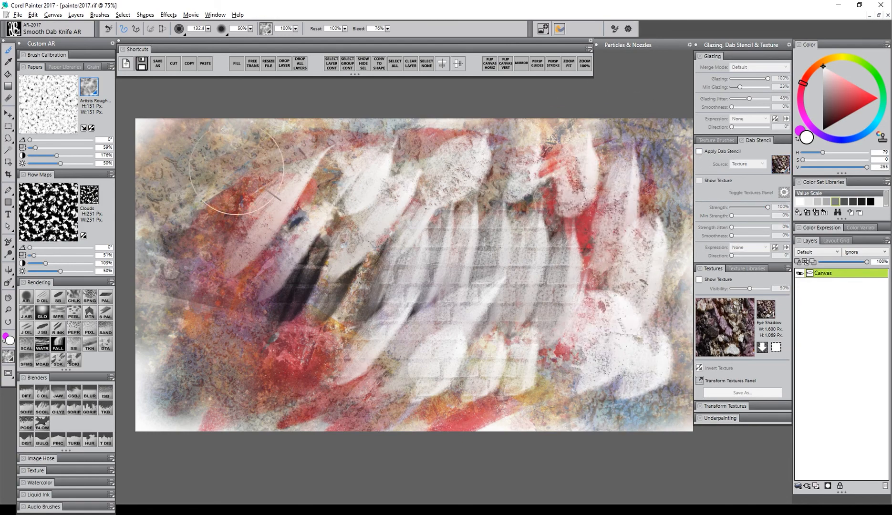
mouse_move(238, 167)
left_mouse_down()
mouse_move(186, 313)
mouse_move(252, 199)
mouse_move(228, 296)
mouse_move(257, 325)
mouse_move(278, 191)
mouse_move(258, 277)
mouse_move(282, 346)
mouse_move(225, 376)
mouse_move(174, 283)
mouse_move(205, 356)
left_mouse_up()
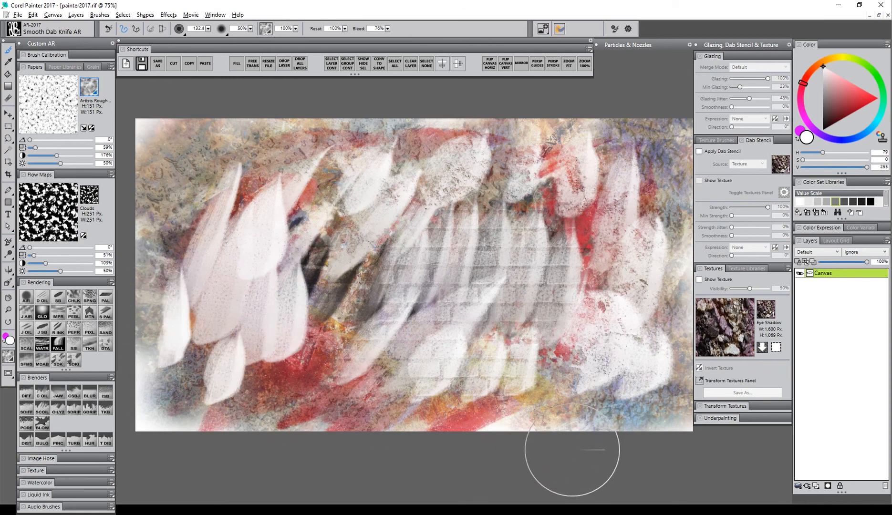
left_click(771, 310)
left_click(787, 304)
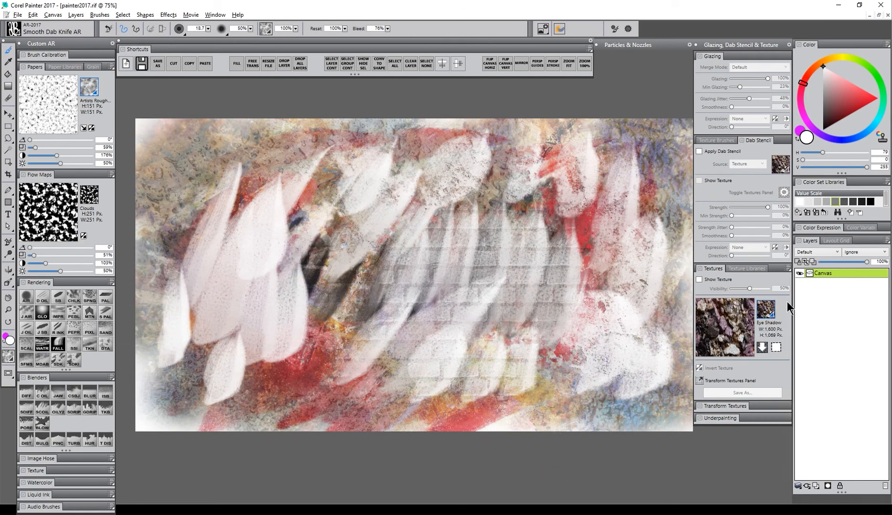
left_click(787, 268)
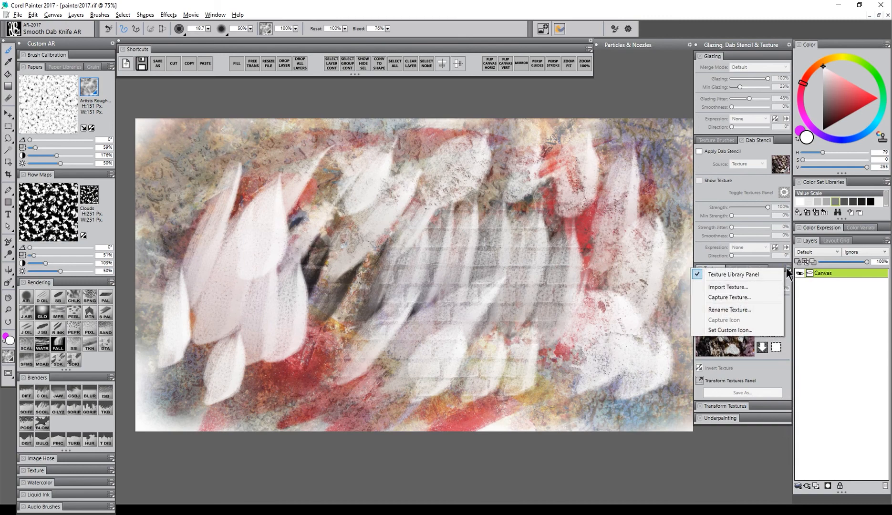
left_click(778, 273)
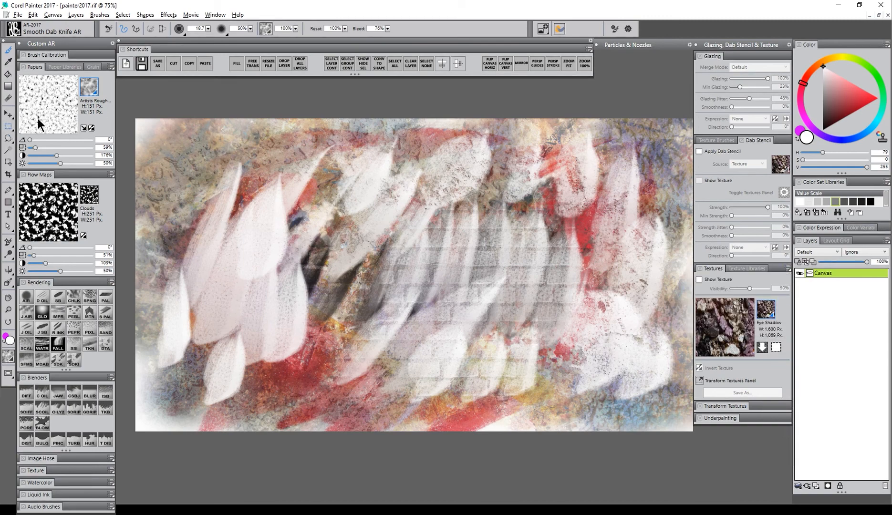
Step: Select most of the painting with a rectangular selection and capture it as a new texture named Messy
key("r")
left_click_drag(601, 374, 670, 414)
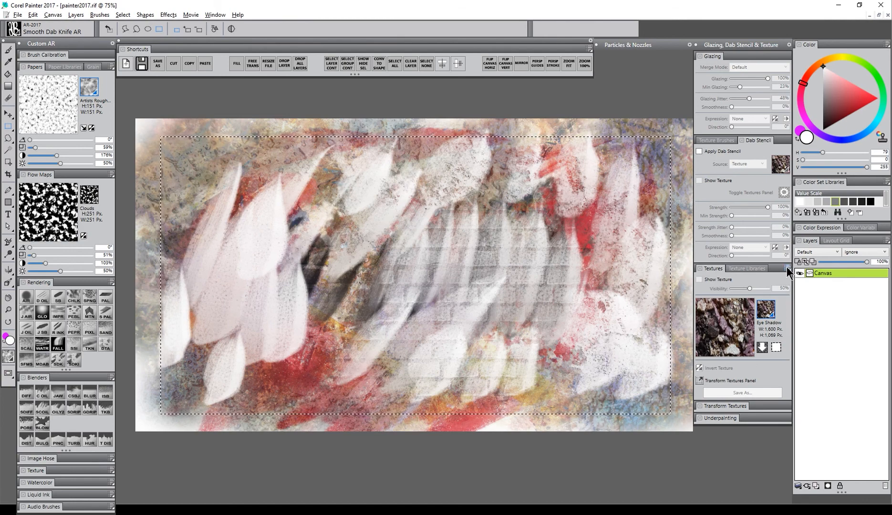
left_click(786, 267)
left_click(745, 299)
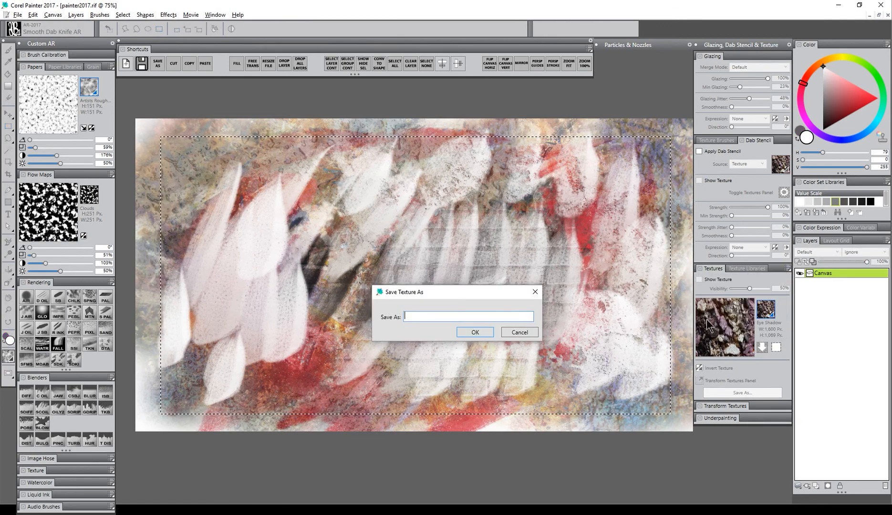
type("Petals")
key("Return")
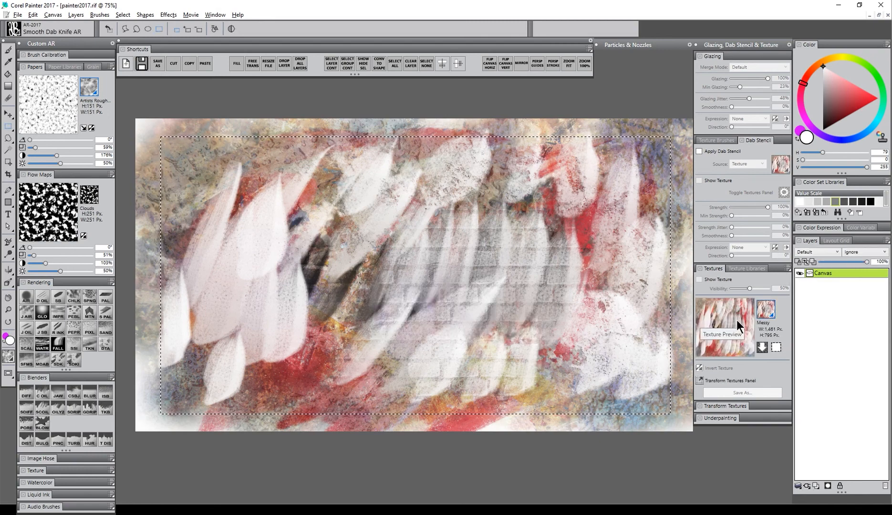
Step: Create a new blank document and activate the Brush tool
left_click(126, 63)
left_click(507, 366)
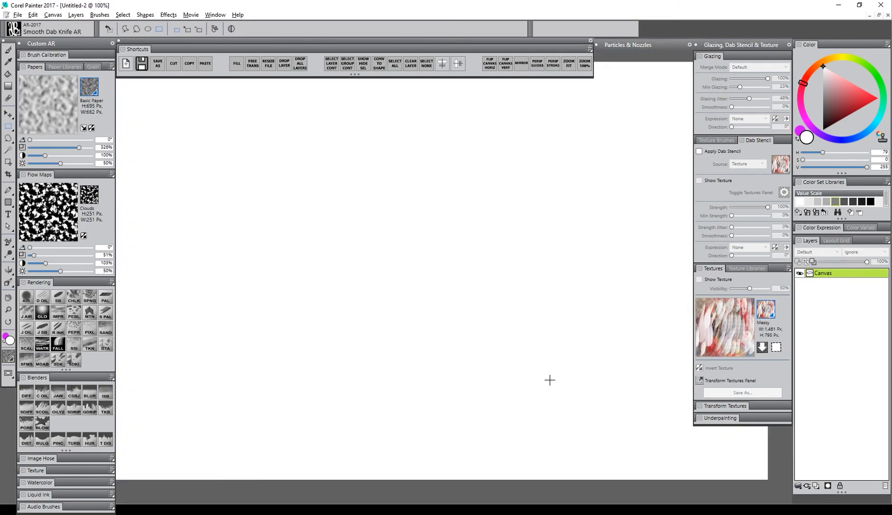
key("b")
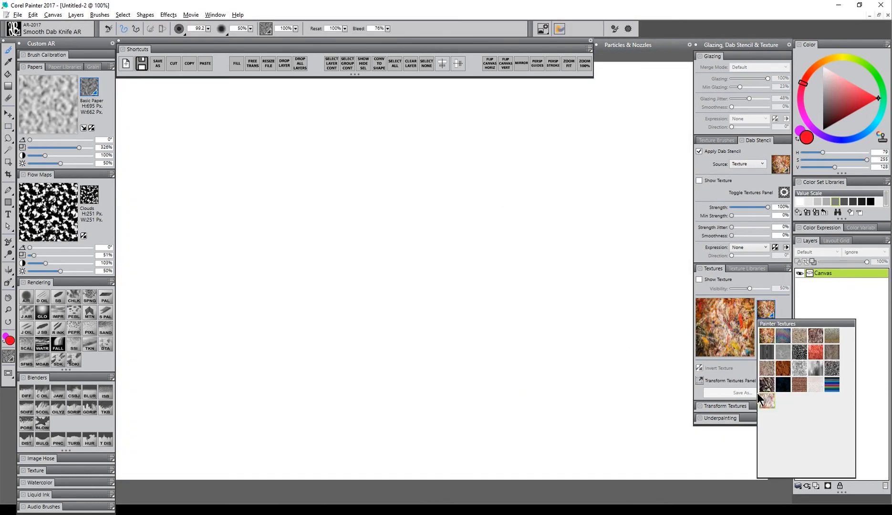
Step: Select the Messy texture as the stencil source and paint strokes across the blank canvas with Smooth Dab Knife AR
left_click(762, 398)
mouse_move(505, 218)
left_mouse_down()
mouse_move(396, 291)
mouse_move(434, 327)
mouse_move(495, 325)
mouse_move(475, 170)
mouse_move(326, 279)
mouse_move(355, 295)
mouse_move(451, 171)
mouse_move(394, 183)
left_mouse_up()
mouse_move(572, 243)
left_mouse_down()
mouse_move(611, 342)
mouse_move(563, 163)
mouse_move(577, 174)
mouse_move(498, 99)
left_mouse_up()
mouse_move(286, 152)
left_mouse_down()
mouse_move(189, 343)
mouse_move(275, 236)
mouse_move(245, 289)
mouse_move(215, 147)
mouse_move(189, 314)
mouse_move(231, 407)
mouse_move(312, 361)
mouse_move(373, 383)
left_mouse_up()
left_click_drag(463, 443, 468, 378)
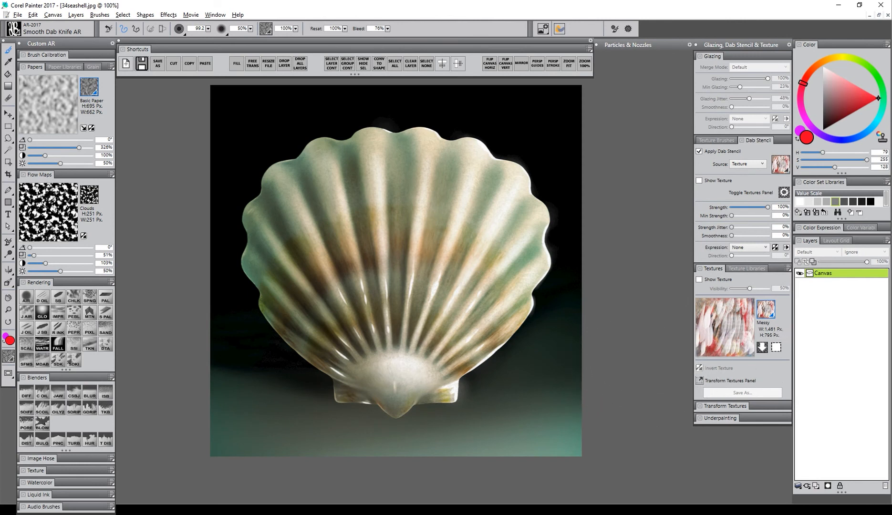
Step: Try painting the Messy texture over the seashell and its background with the Texture Cover Airbrush, and undo it
left_click(15, 27)
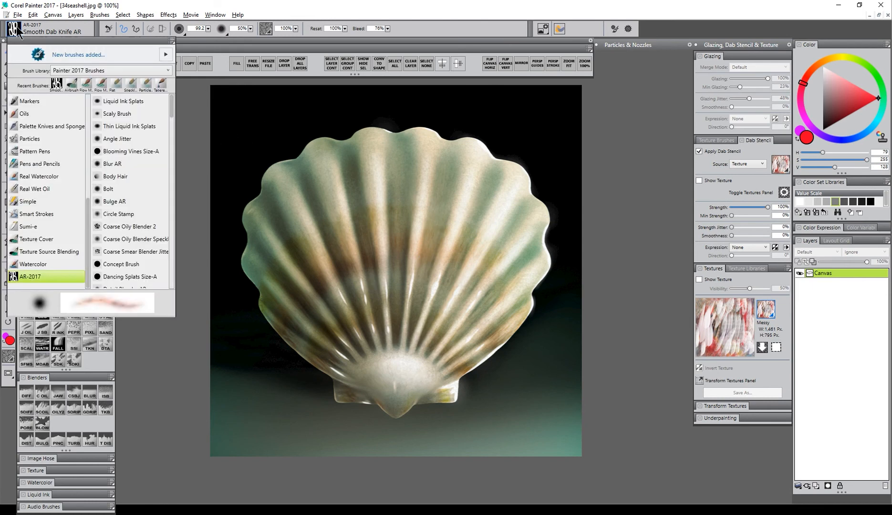
left_click(42, 237)
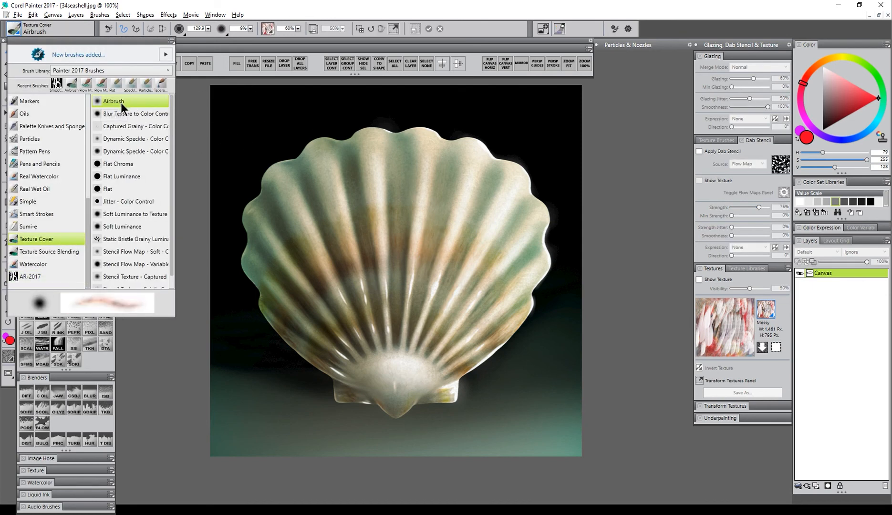
left_click(122, 102)
mouse_move(382, 196)
left_mouse_down()
mouse_move(404, 221)
mouse_move(409, 261)
mouse_move(426, 265)
mouse_move(350, 222)
mouse_move(439, 287)
mouse_move(491, 233)
mouse_move(367, 190)
mouse_move(306, 297)
mouse_move(359, 267)
mouse_move(312, 193)
mouse_move(347, 315)
mouse_move(459, 348)
mouse_move(482, 194)
mouse_move(451, 121)
mouse_move(510, 214)
mouse_move(509, 181)
mouse_move(375, 101)
mouse_move(512, 157)
mouse_move(514, 268)
left_mouse_up()
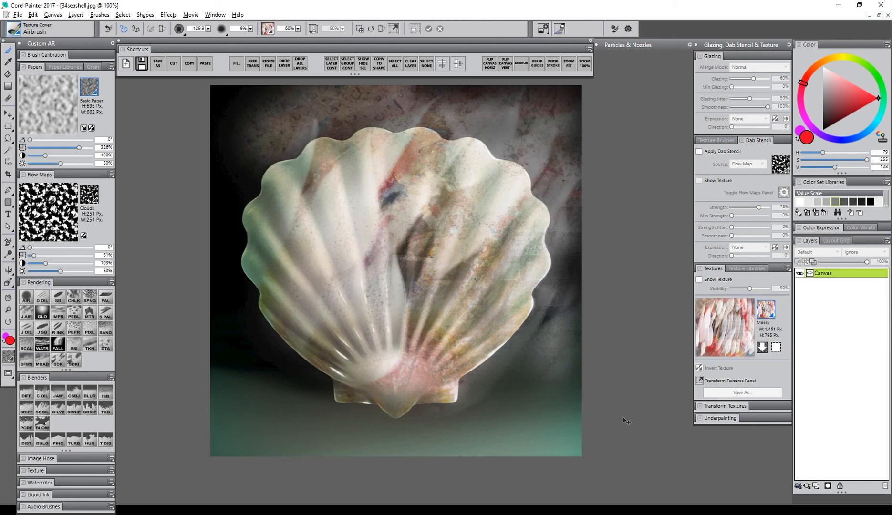
key("ctrl+z")
Step: Try blending the Messy texture into the seashell image with large strokes of the Texture Source Blending Soft brush
left_click(15, 29)
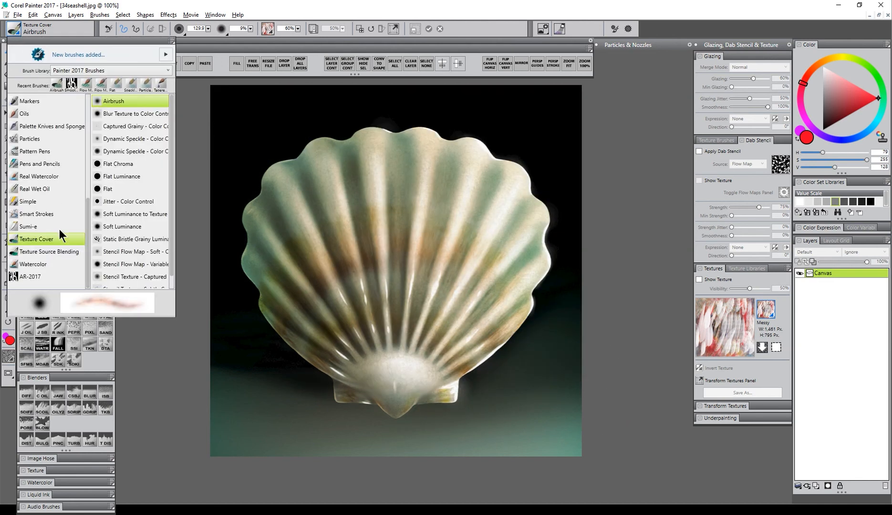
left_click(63, 250)
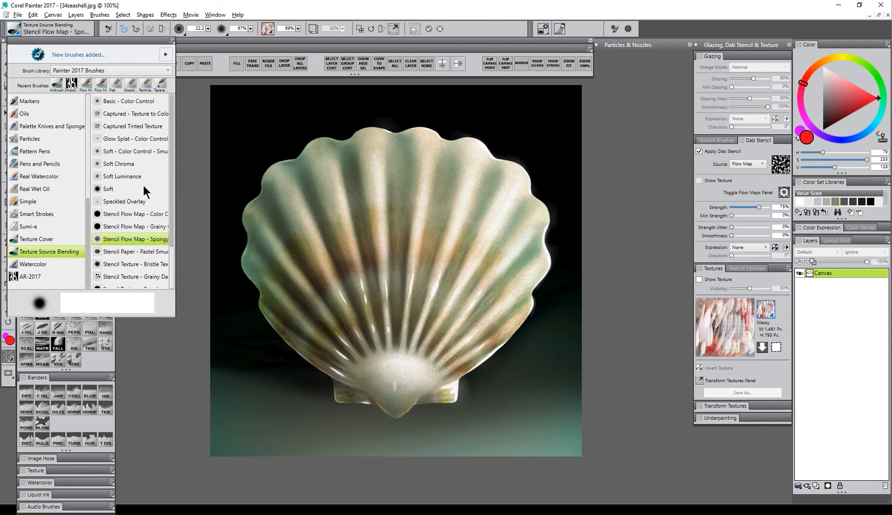
left_click(111, 187)
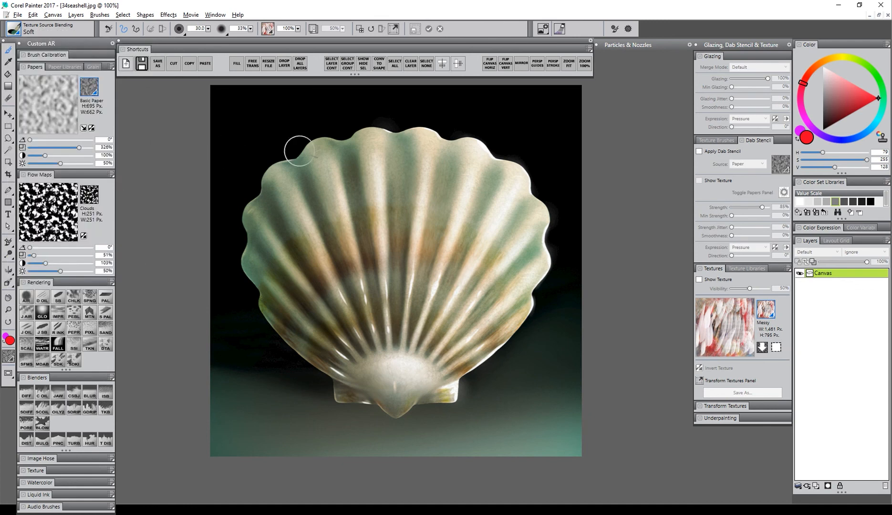
mouse_move(355, 191)
left_mouse_down()
mouse_move(421, 267)
mouse_move(334, 217)
mouse_move(383, 176)
mouse_move(476, 179)
mouse_move(320, 177)
mouse_move(376, 264)
mouse_move(527, 257)
mouse_move(274, 411)
mouse_move(453, 424)
mouse_move(551, 318)
left_mouse_up()
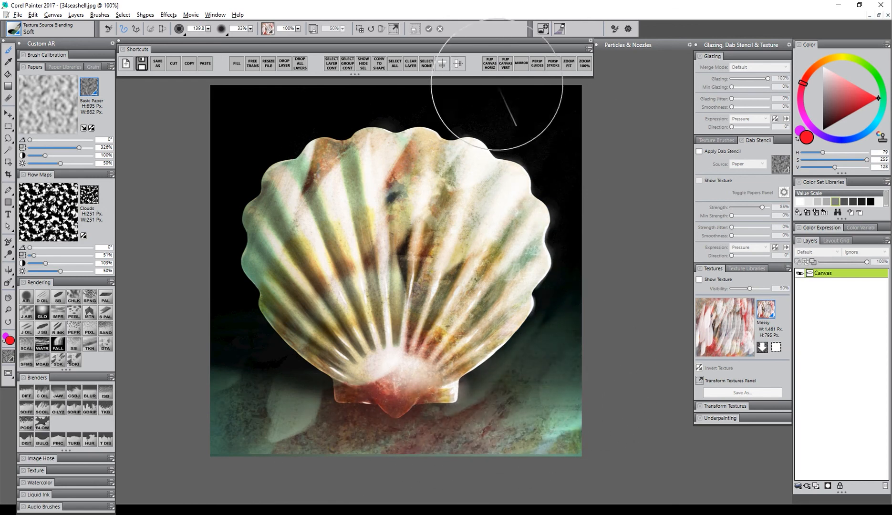
mouse_move(362, 267)
left_mouse_down()
mouse_move(496, 287)
mouse_move(378, 110)
mouse_move(507, 227)
mouse_move(363, 201)
mouse_move(458, 399)
left_mouse_up()
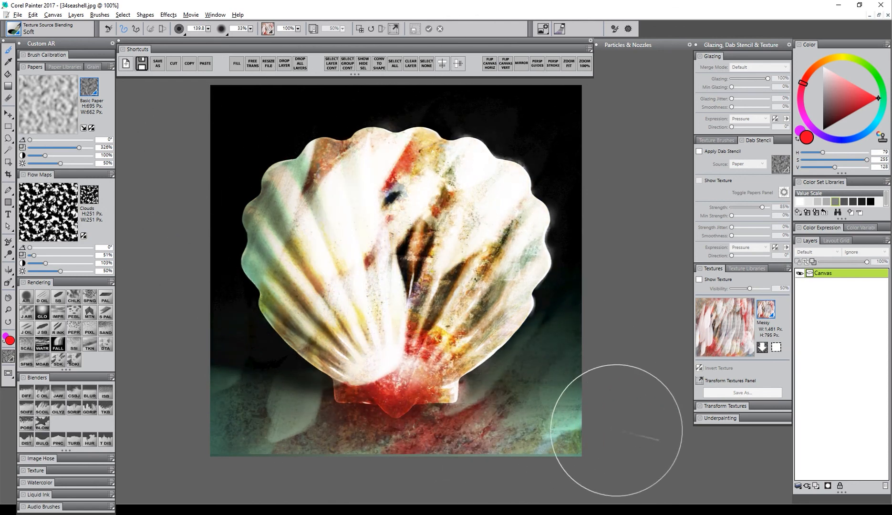
Step: Switch to the High Tech texture, try it over the whole seashell image with the Soft brush, and undo the last stroke
left_click(766, 309)
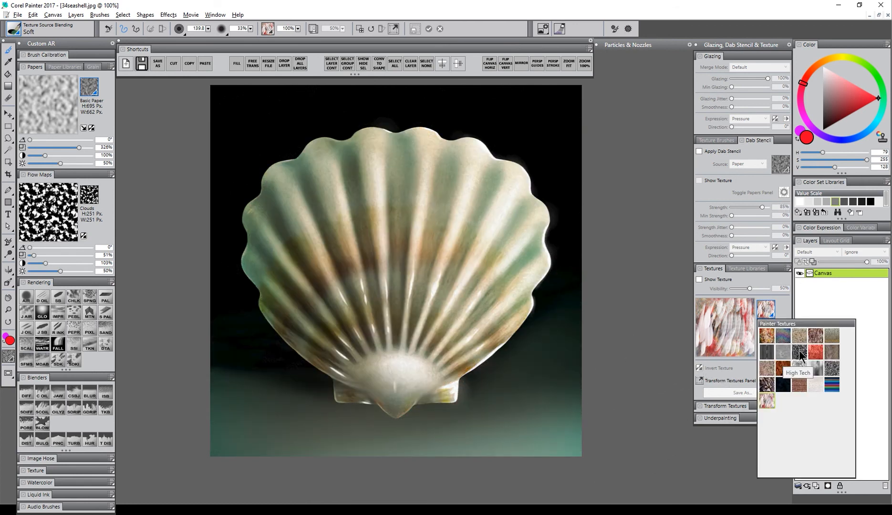
left_click(800, 352)
mouse_move(363, 215)
left_mouse_down()
mouse_move(429, 143)
mouse_move(318, 229)
mouse_move(458, 396)
mouse_move(514, 109)
left_mouse_up()
mouse_move(233, 152)
left_mouse_down()
mouse_move(210, 305)
mouse_move(303, 443)
mouse_move(543, 443)
mouse_move(580, 430)
mouse_move(492, 332)
mouse_move(375, 328)
mouse_move(451, 399)
mouse_move(612, 420)
left_mouse_up()
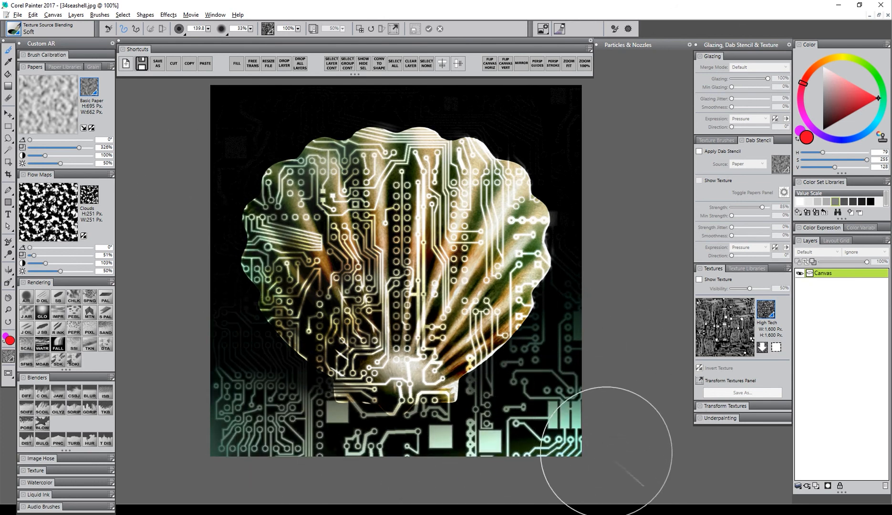
key("ctrl+z")
Step: Try faint High Tech strokes near the seashell's base and finer ones along its ribs at brush size 25, and undo the fine strokes
mouse_move(339, 393)
left_mouse_down()
mouse_move(370, 412)
mouse_move(347, 370)
mouse_move(248, 411)
mouse_move(422, 380)
mouse_move(530, 386)
mouse_move(410, 296)
mouse_move(400, 208)
mouse_move(484, 262)
mouse_move(332, 297)
mouse_move(434, 380)
mouse_move(563, 396)
left_mouse_up()
mouse_move(416, 241)
left_mouse_down("ctrl+alt")
mouse_move(428, 240)
mouse_move(401, 214)
mouse_move(402, 174)
mouse_move(402, 316)
left_mouse_up("ctrl+alt")
mouse_move(456, 219)
left_mouse_down()
mouse_move(479, 214)
mouse_move(433, 315)
mouse_move(453, 326)
left_mouse_up()
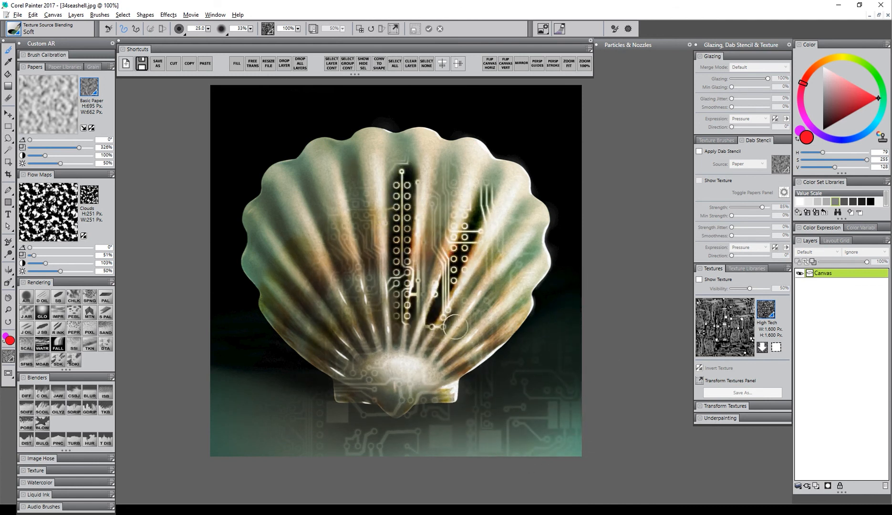
key("ctrl+z")
key("ctrl+z")
Step: Try the Texture Source Blending Stencil Flow Map - Spongy brush at a larger size on the seashell, and undo all strokes
left_click(52, 29)
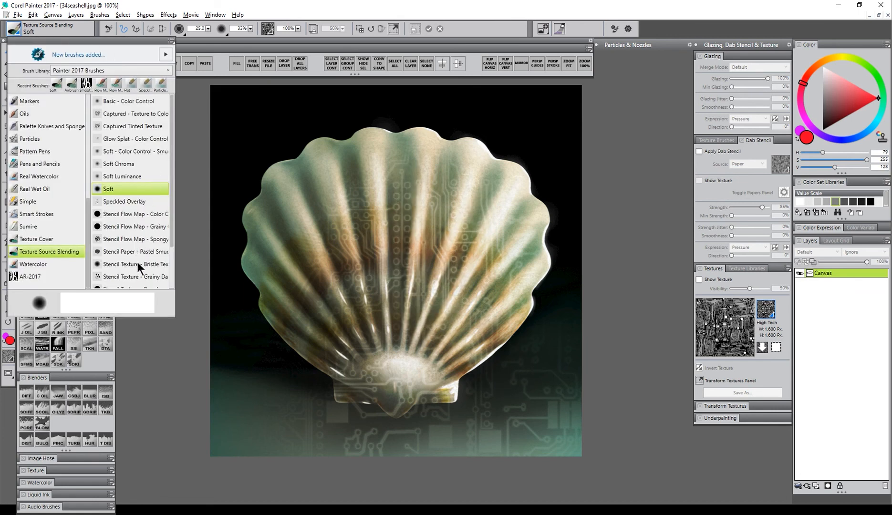
left_click(137, 239)
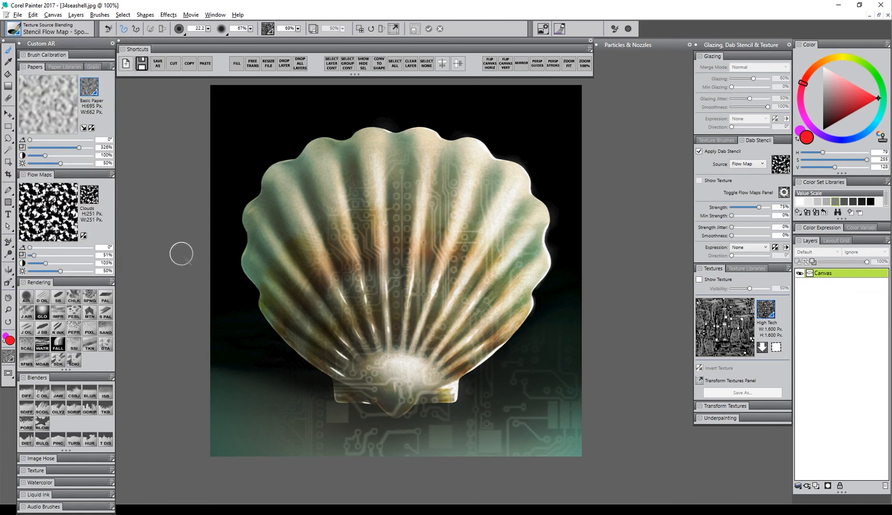
key("ctrl+z")
left_click_drag(408, 220, 469, 220)
mouse_move(408, 220)
left_mouse_down()
mouse_move(439, 178)
mouse_move(545, 260)
mouse_move(461, 353)
mouse_move(344, 317)
mouse_move(313, 417)
mouse_move(476, 428)
mouse_move(424, 447)
mouse_move(230, 445)
mouse_move(345, 398)
mouse_move(574, 359)
mouse_move(554, 442)
mouse_move(548, 396)
mouse_move(279, 339)
mouse_move(207, 248)
mouse_move(506, 192)
left_mouse_up()
key("ctrl+z")
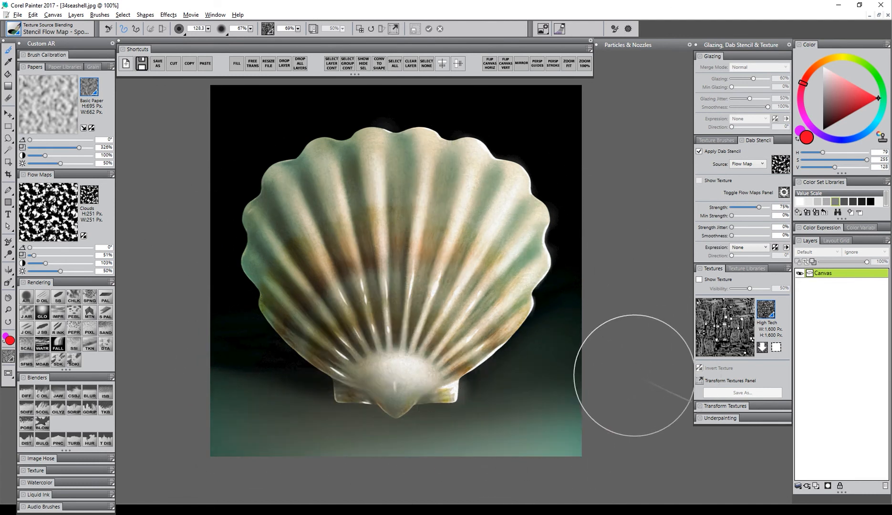
Step: Paint red High Tech circuit patterns over the seashell and lower background with the Stencil Flow Map - Color brush
left_click(16, 29)
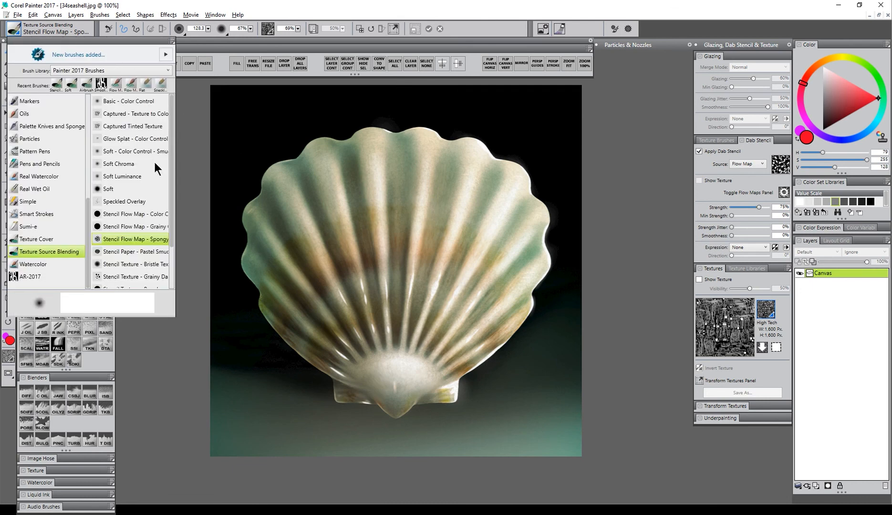
left_click(136, 189)
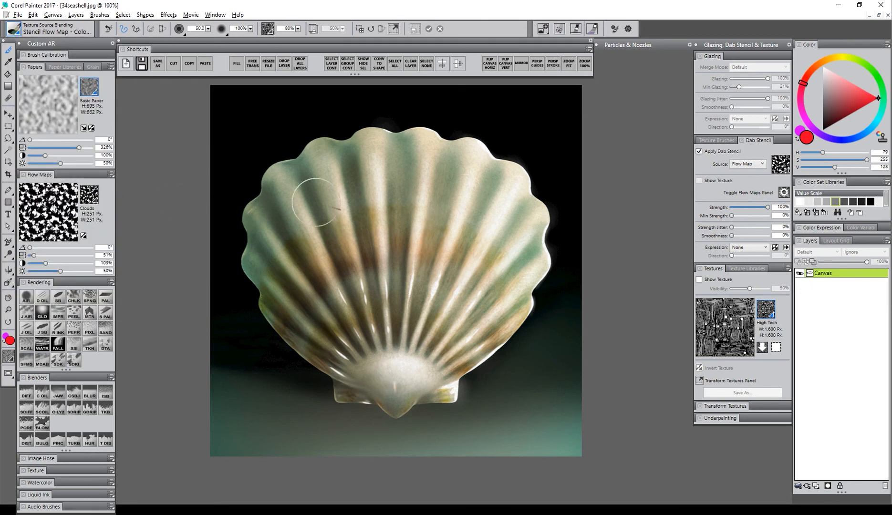
mouse_move(417, 219)
left_mouse_down()
mouse_move(422, 277)
mouse_move(434, 257)
mouse_move(371, 162)
mouse_move(309, 277)
mouse_move(509, 206)
mouse_move(466, 168)
mouse_move(529, 236)
left_mouse_up()
mouse_move(238, 405)
left_mouse_down()
mouse_move(288, 441)
mouse_move(584, 418)
mouse_move(508, 406)
left_mouse_up()
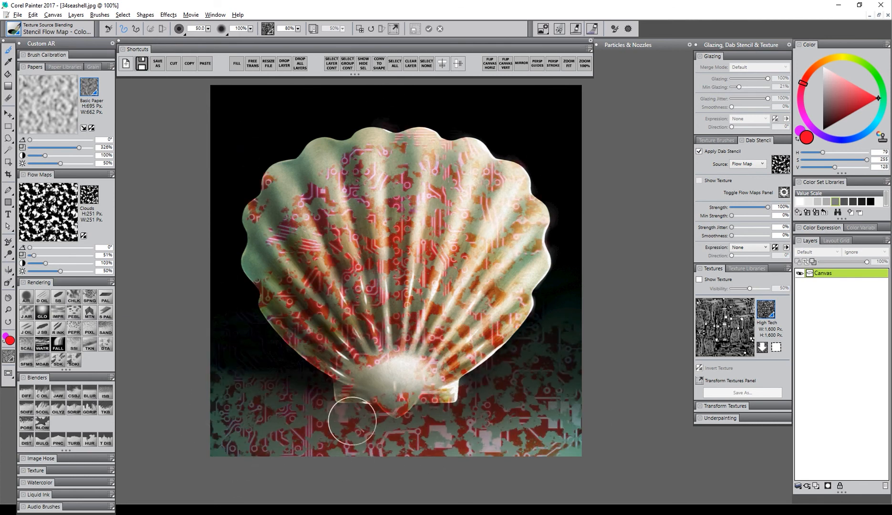
Step: Add more circuit-textured strokes across the seashell and background, first in magenta and then in blue
left_click(811, 125)
mouse_move(497, 334)
left_mouse_down()
mouse_move(502, 347)
mouse_move(477, 424)
mouse_move(513, 291)
left_mouse_up()
left_click(863, 137)
mouse_move(458, 233)
left_mouse_down()
mouse_move(420, 267)
mouse_move(501, 296)
mouse_move(541, 193)
mouse_move(389, 158)
mouse_move(249, 249)
mouse_move(435, 411)
mouse_move(623, 456)
left_mouse_up()
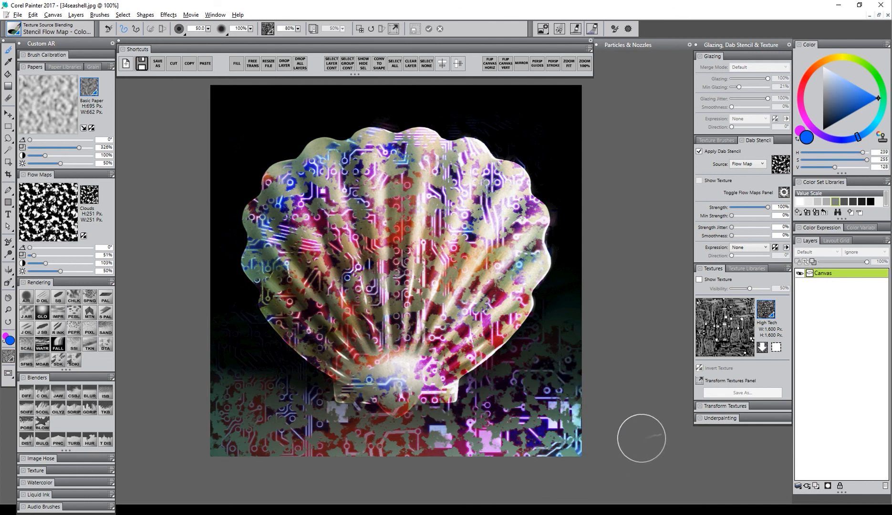